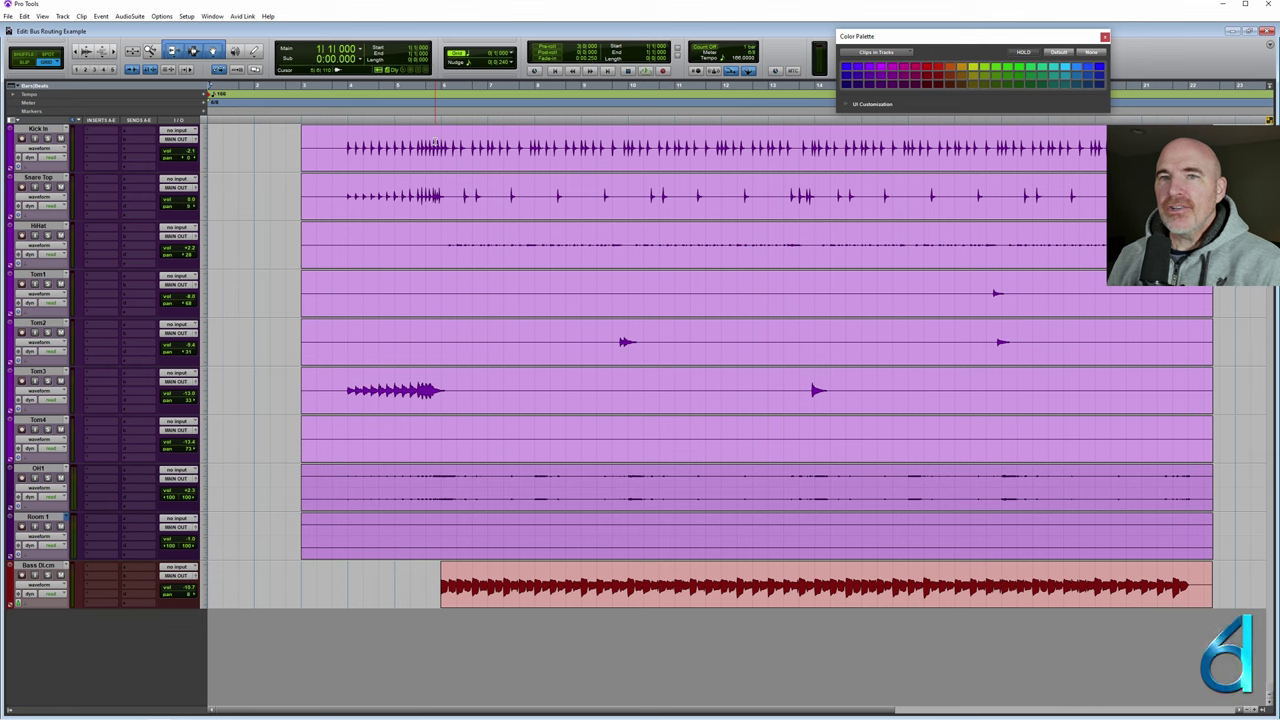
Review the MAIN OUT bus path in the I/O bus configuration and keep its settings.
{"action": "left_click_drag", "start_coordinate": [441, 140], "coordinate": [565, 552]}
{"action": "key", "text": "Return"}
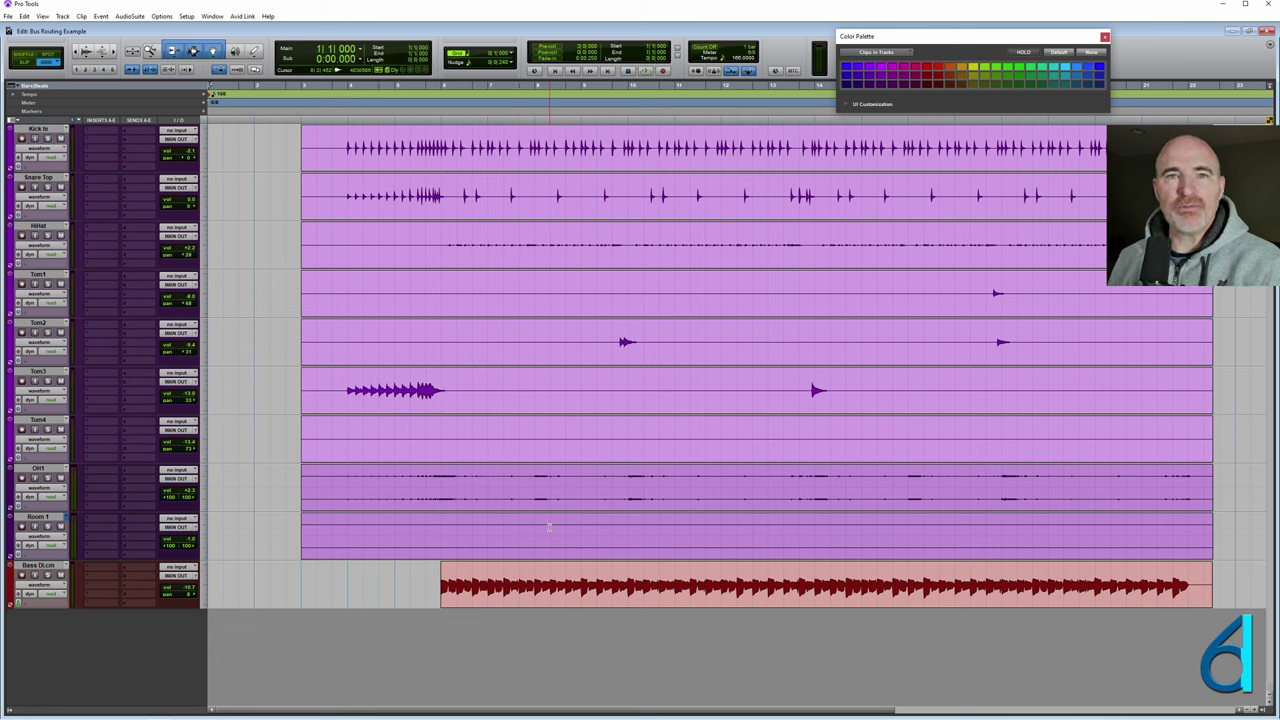
{"action": "left_click", "coordinate": [186, 16]}
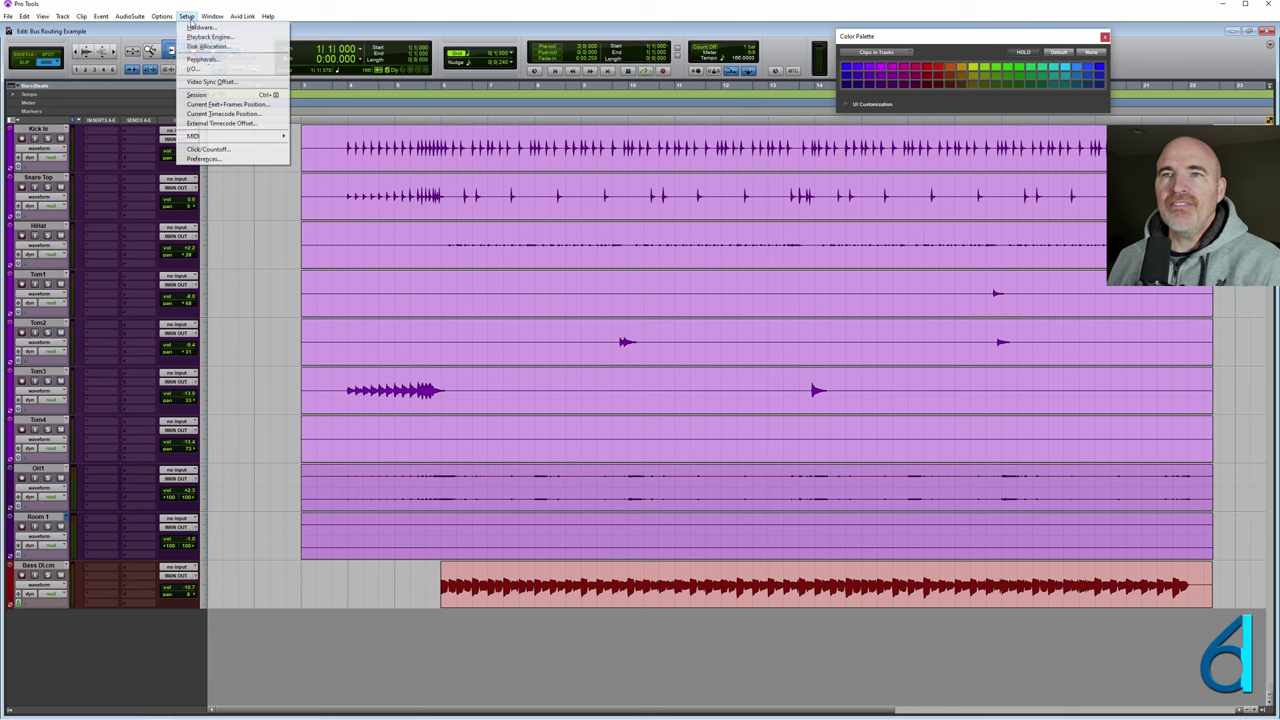
{"action": "left_click", "coordinate": [195, 68]}
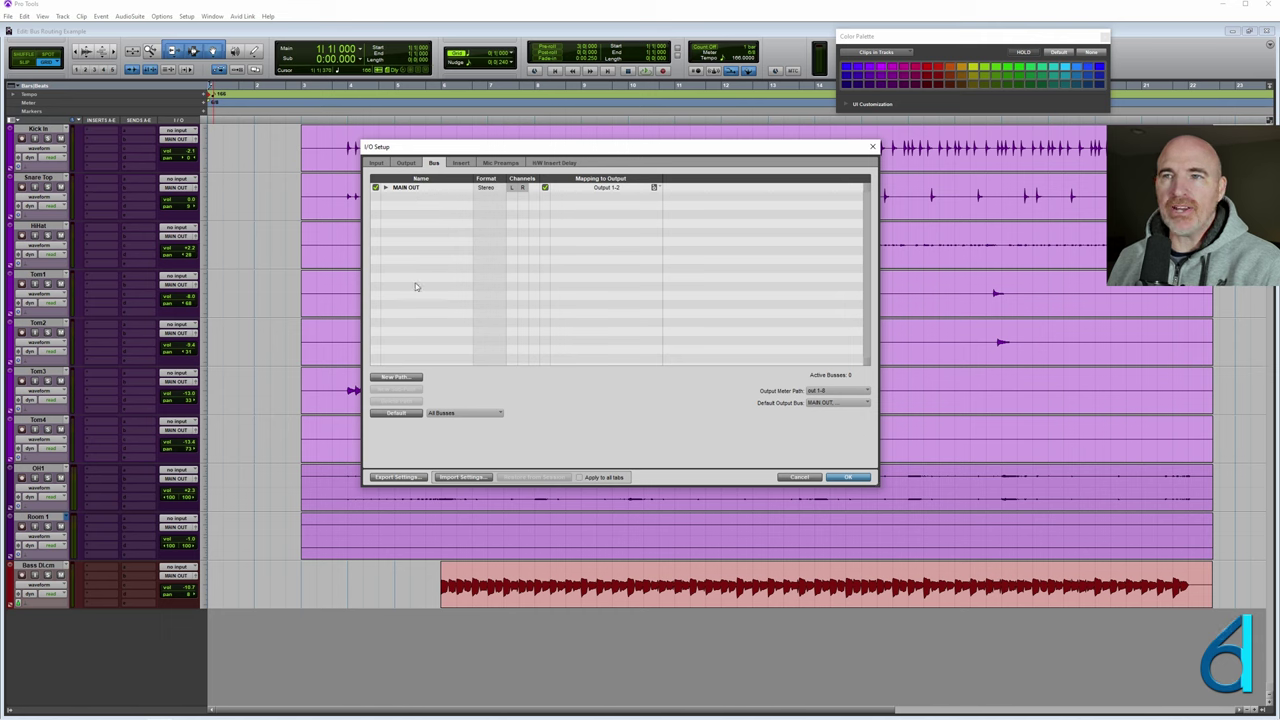
{"action": "left_click", "coordinate": [428, 188]}
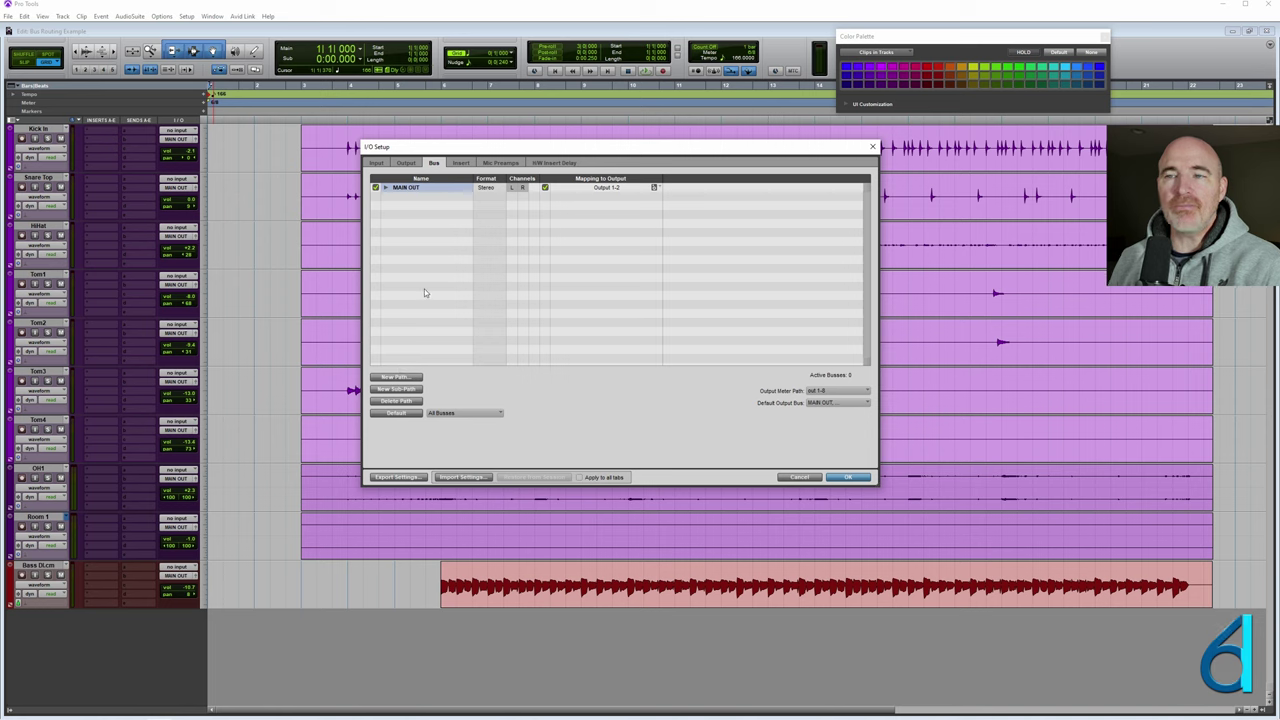
{"action": "left_click", "coordinate": [848, 477]}
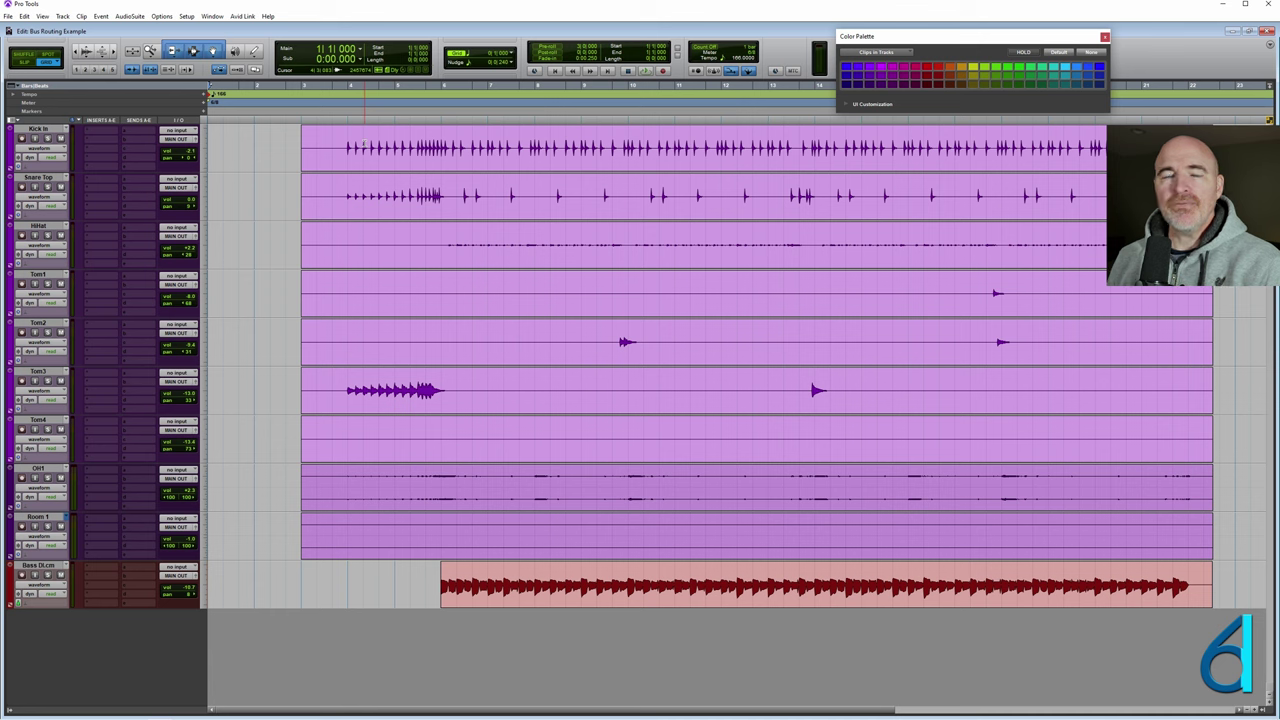
Route Kick In through Room 1 to a new stereo Aux Input track named Drum SUB.
{"action": "left_click", "coordinate": [40, 130]}
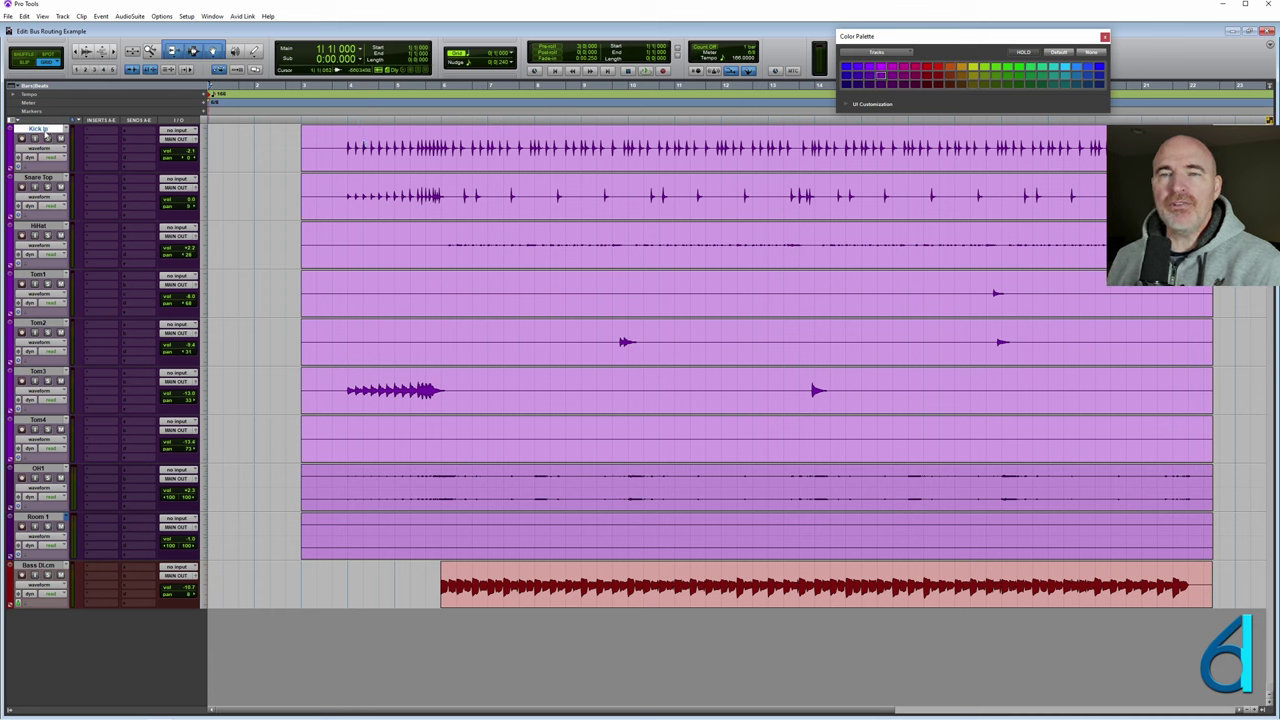
{"action": "left_click", "coordinate": [44, 520], "text": "shift"}
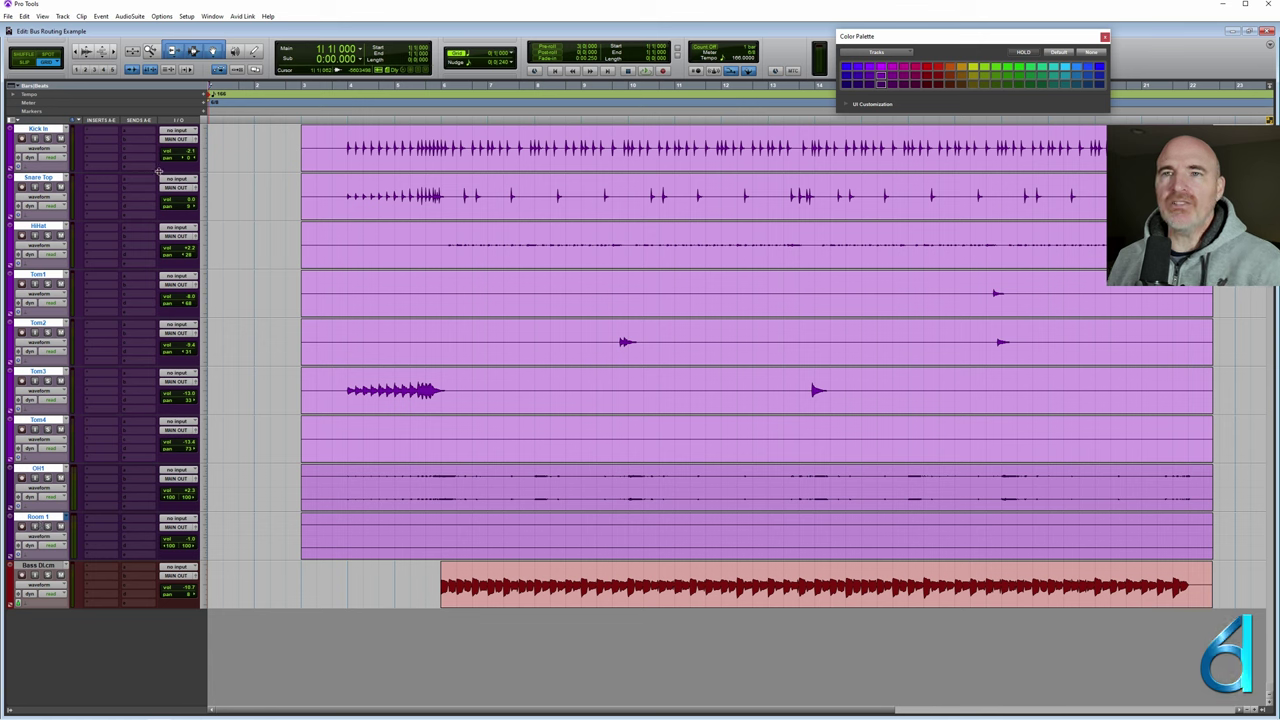
{"action": "left_click", "coordinate": [178, 141]}
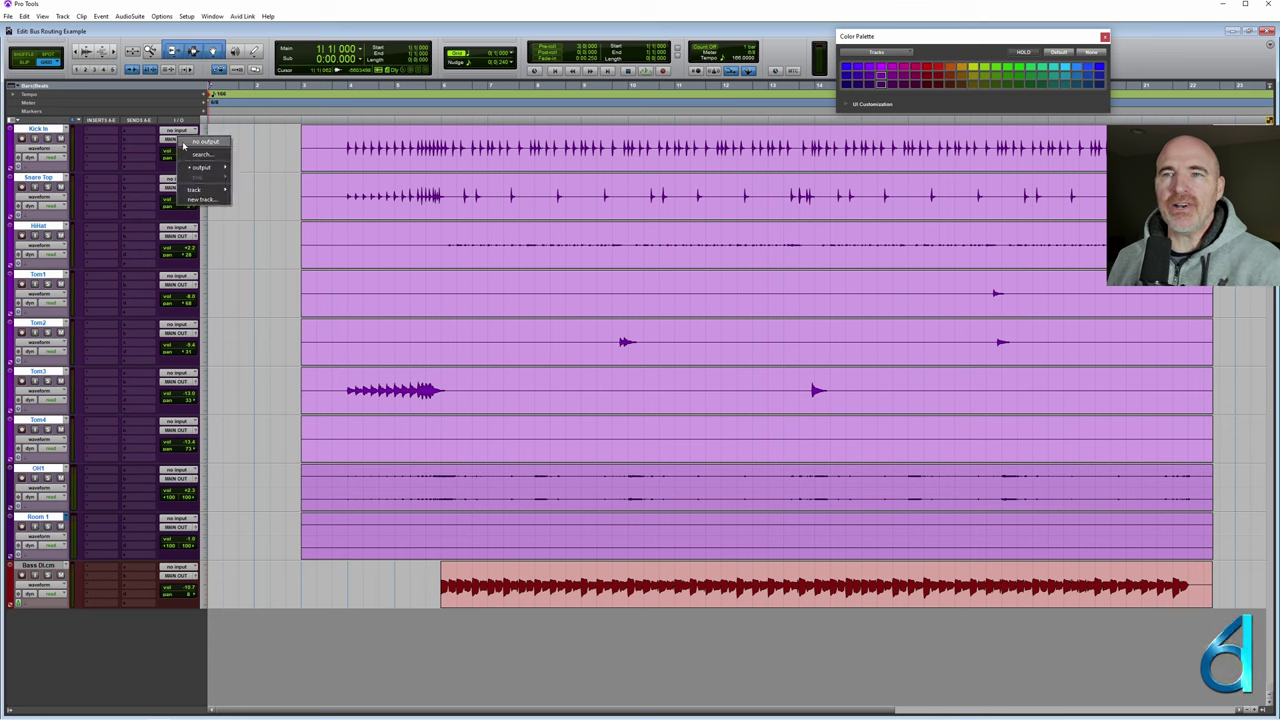
{"action": "left_click", "coordinate": [201, 200]}
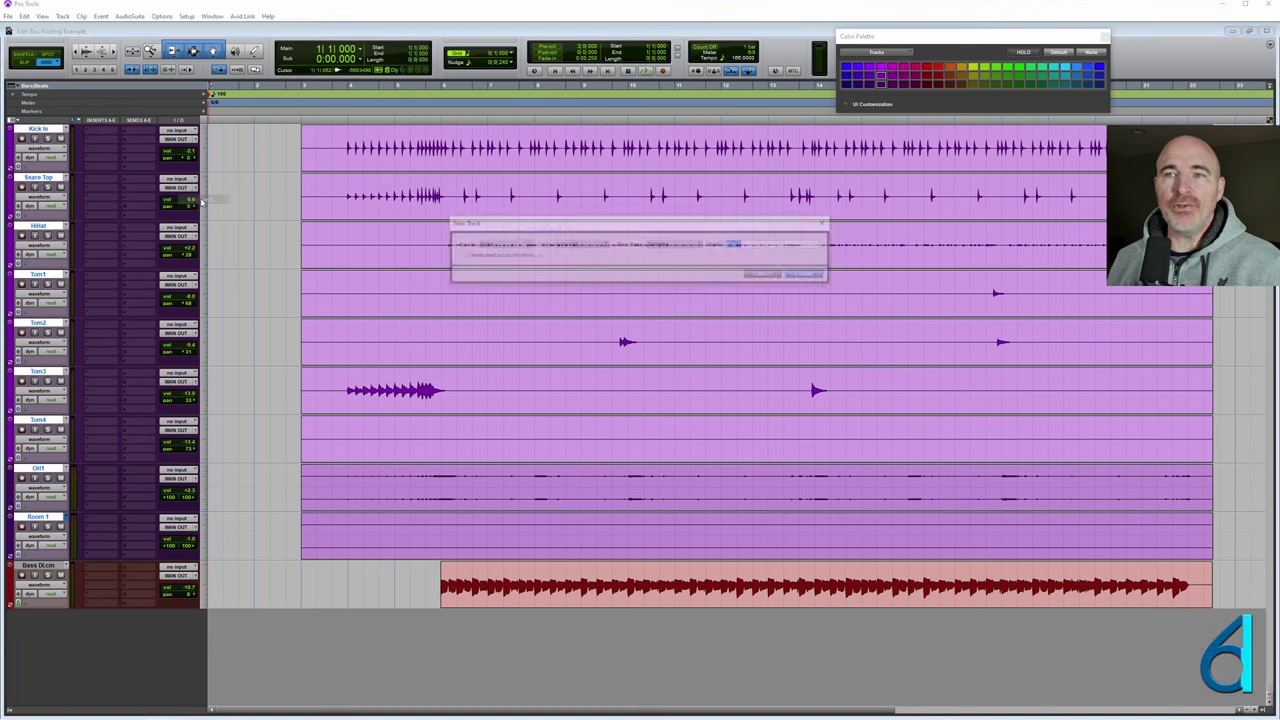
{"action": "left_click", "coordinate": [507, 251]}
{"action": "left_click", "coordinate": [583, 258]}
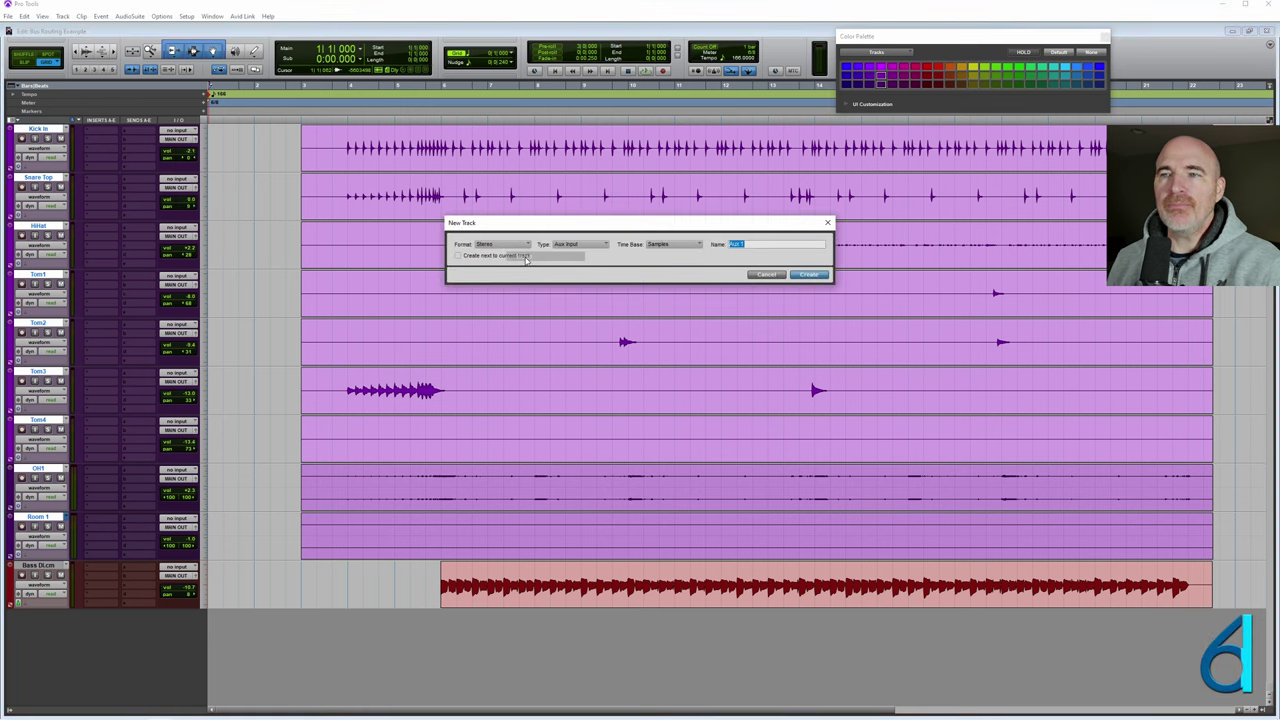
{"action": "type", "text": "Drum SUB"}
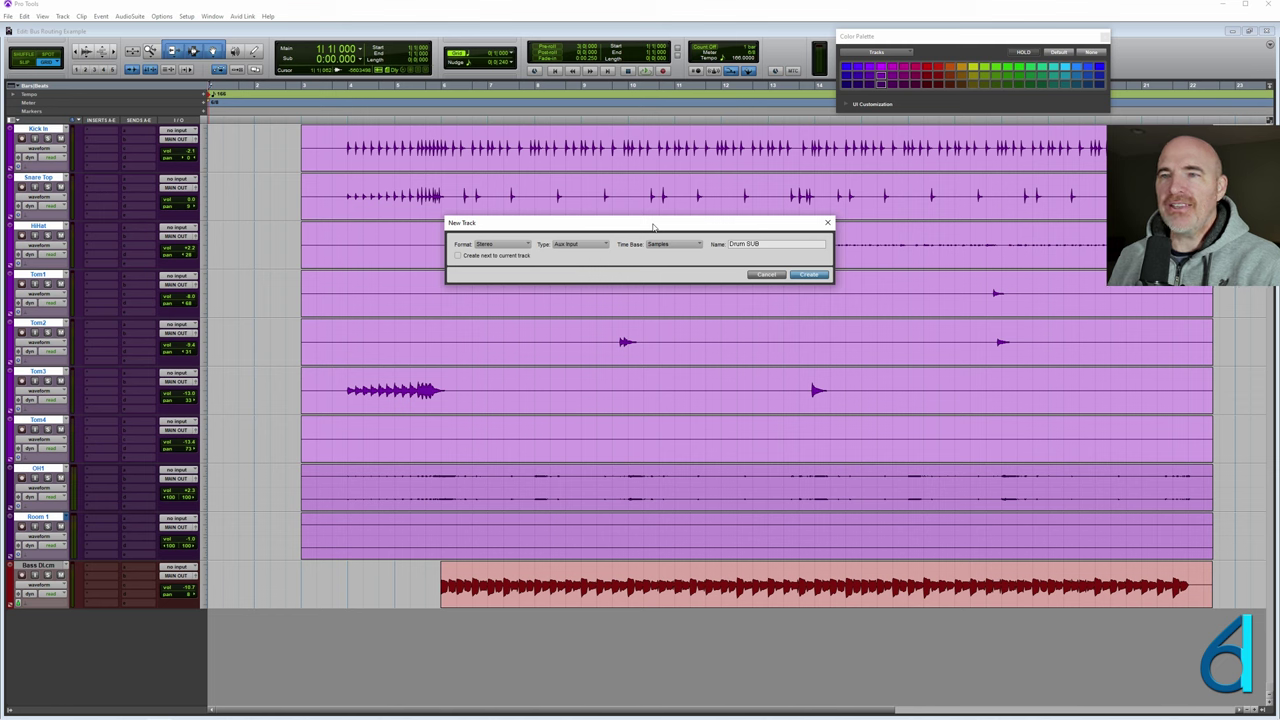
Create the Drum SUB aux track, select it, and switch to the Mix window.
{"action": "left_click", "coordinate": [806, 275]}
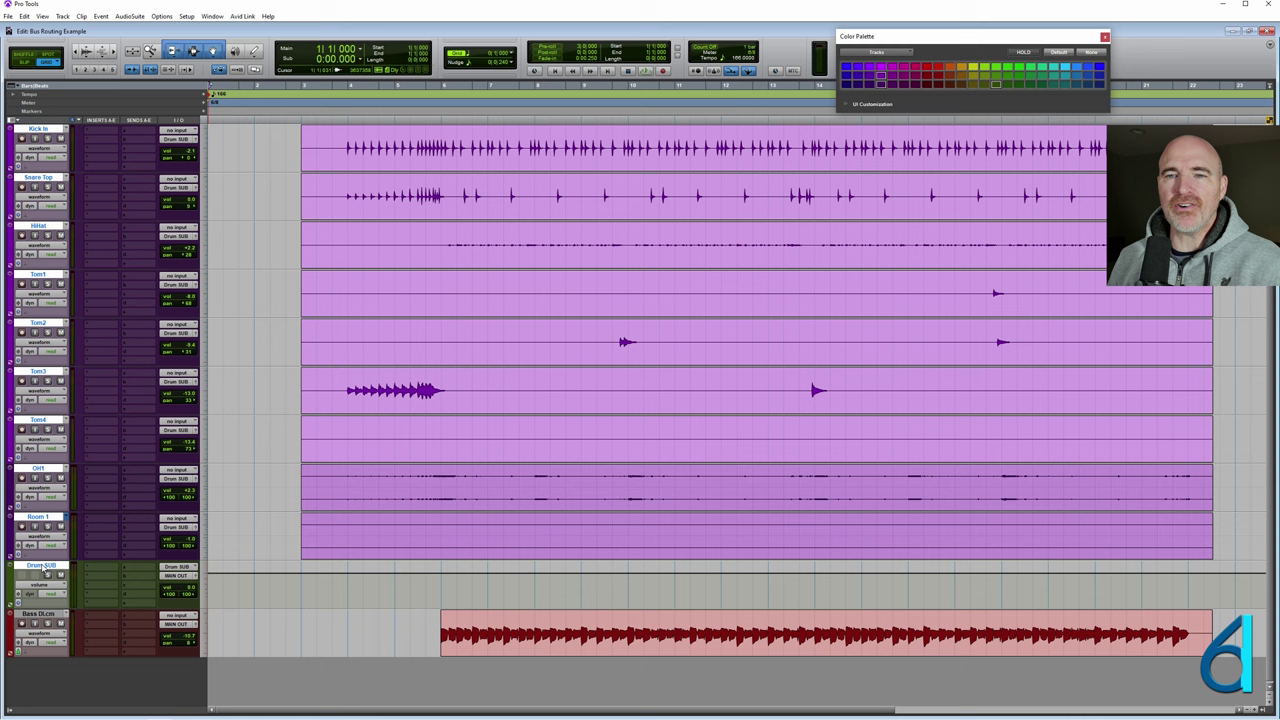
{"action": "left_click", "coordinate": [44, 567]}
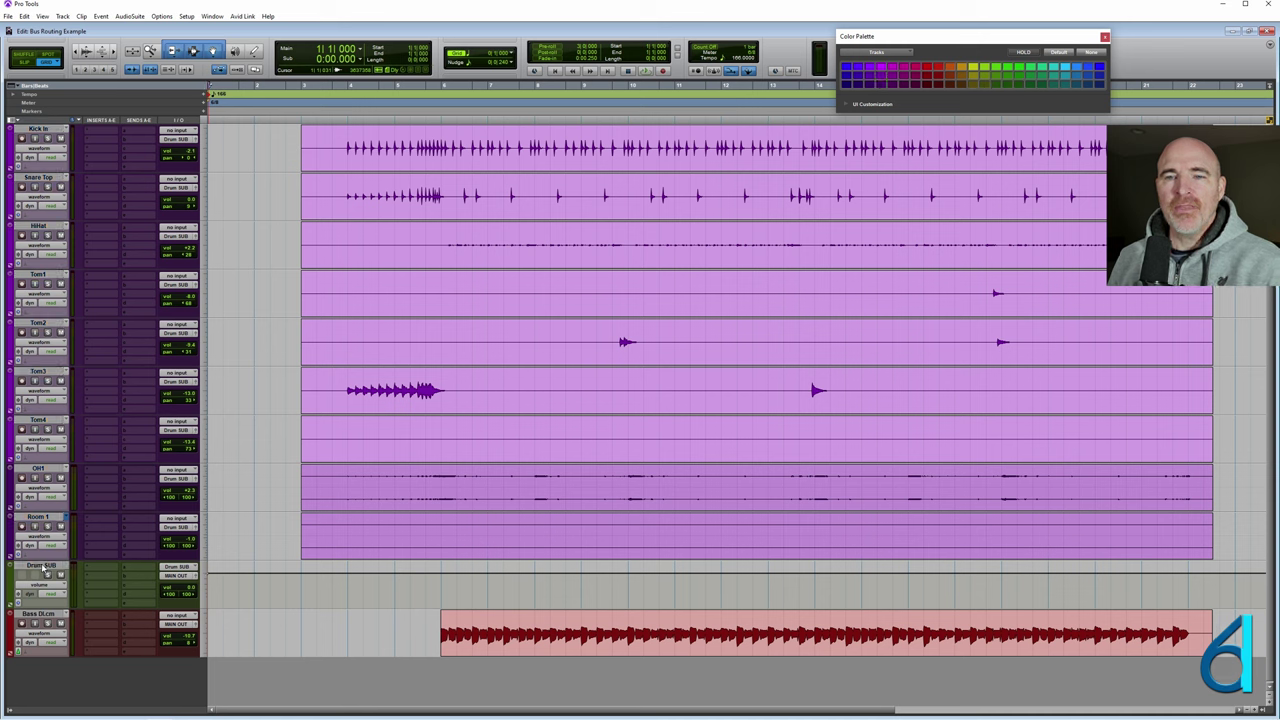
{"action": "left_click", "coordinate": [44, 567]}
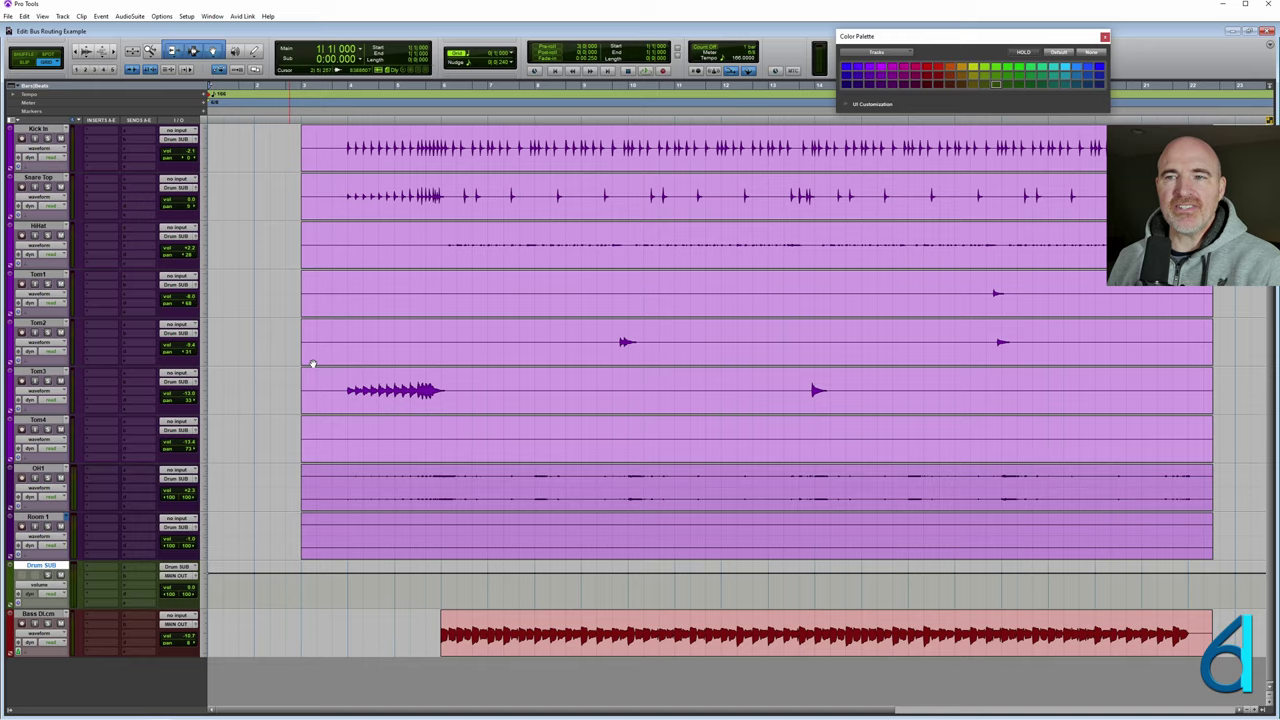
{"action": "key", "text": "ctrl+equal"}
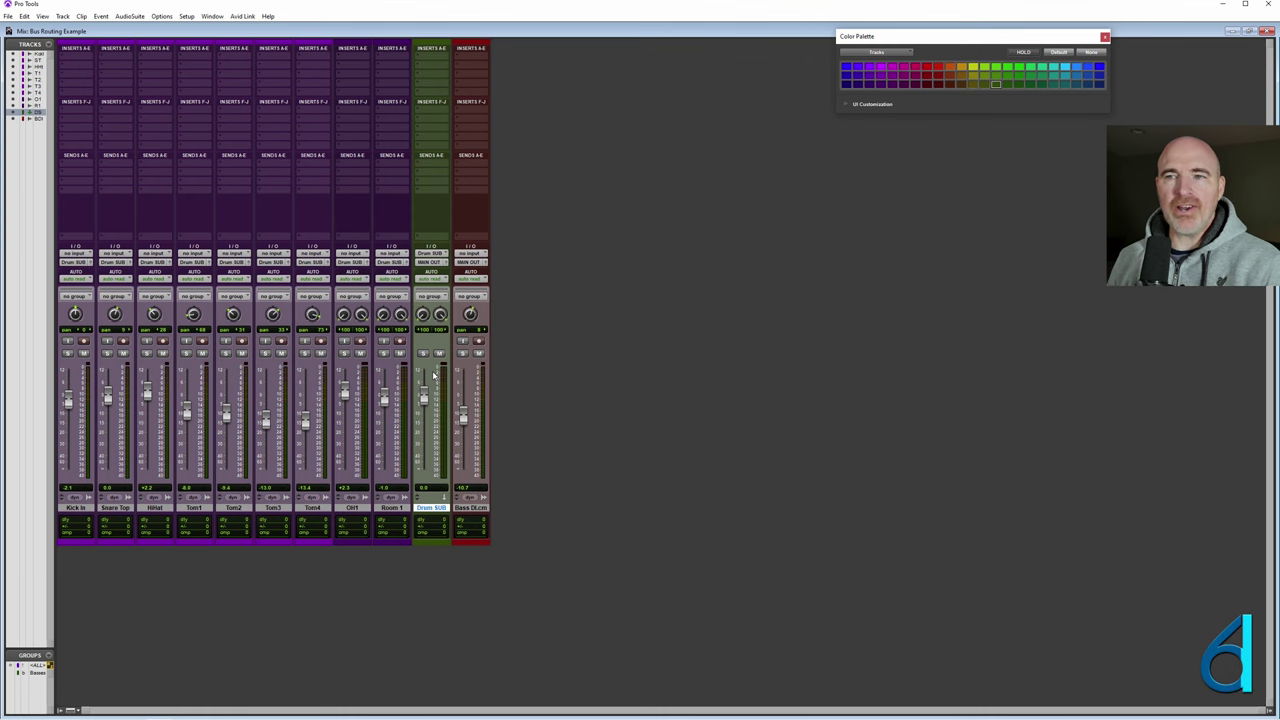
Mute and unmute Drum SUB to confirm the drum signal, then nudge its fader down.
{"action": "key", "text": "ctrl+equal"}
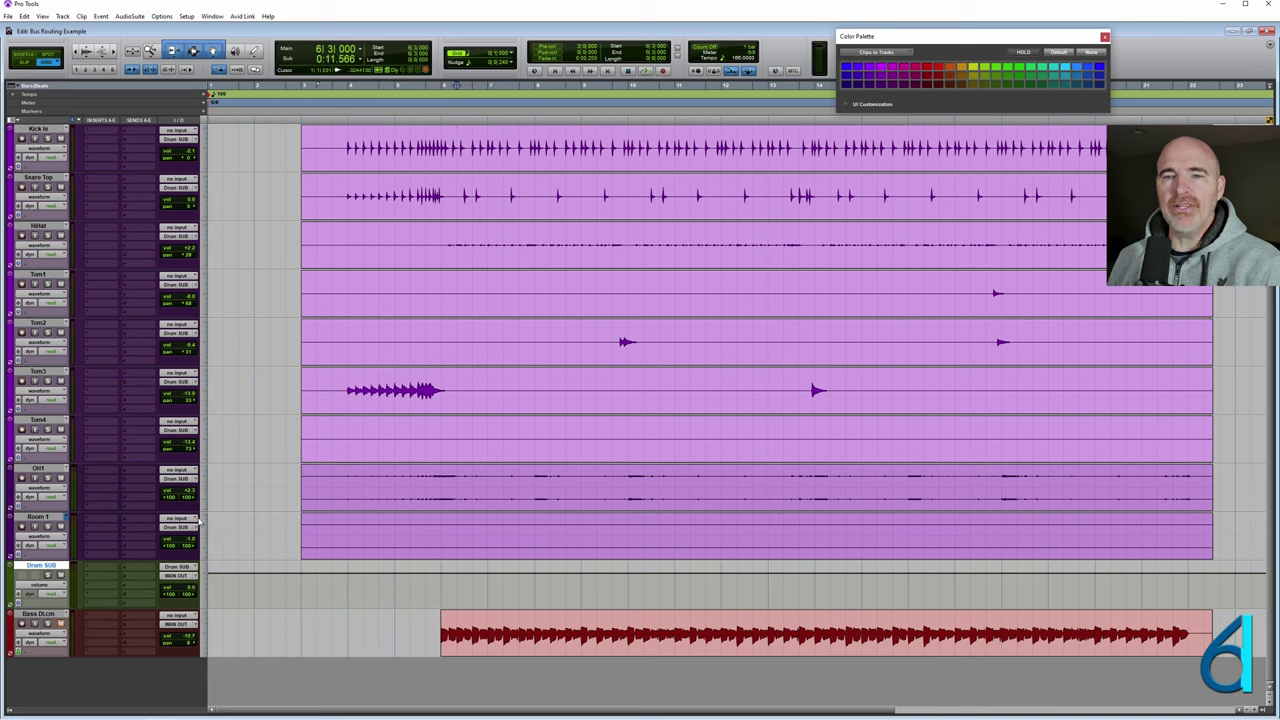
{"action": "key", "text": "ctrl+equal"}
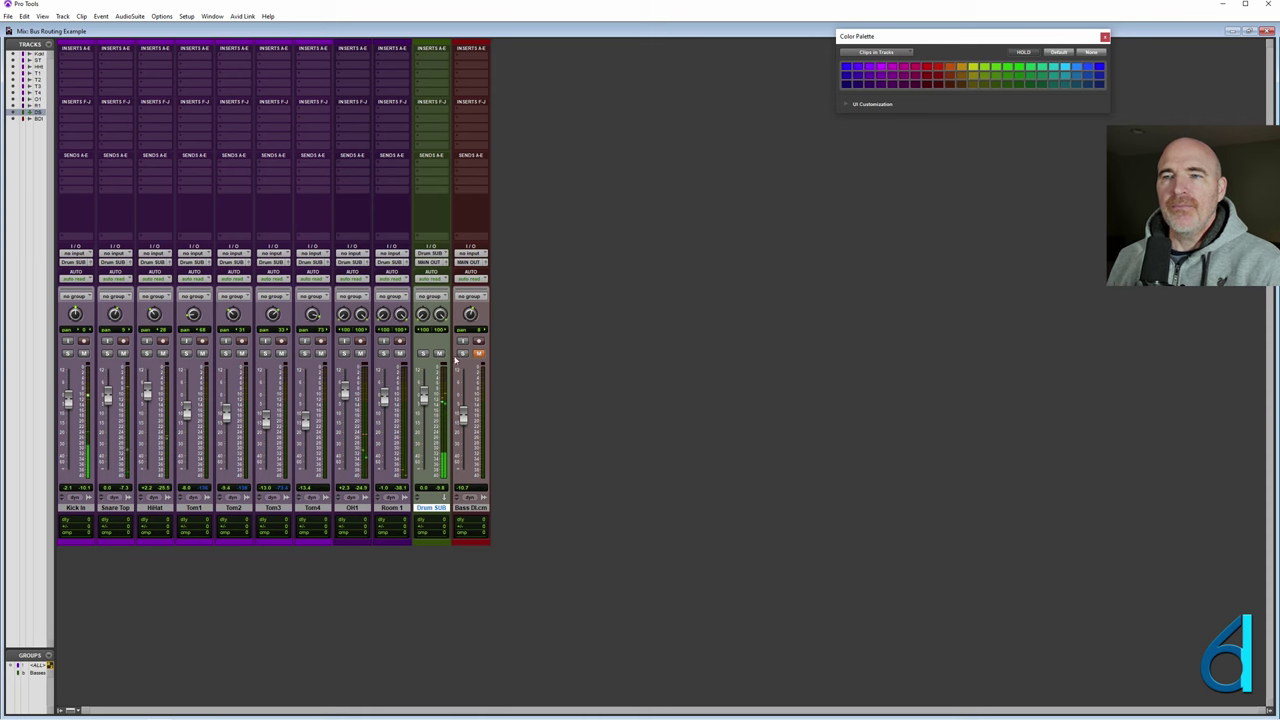
{"action": "left_click", "coordinate": [439, 354]}
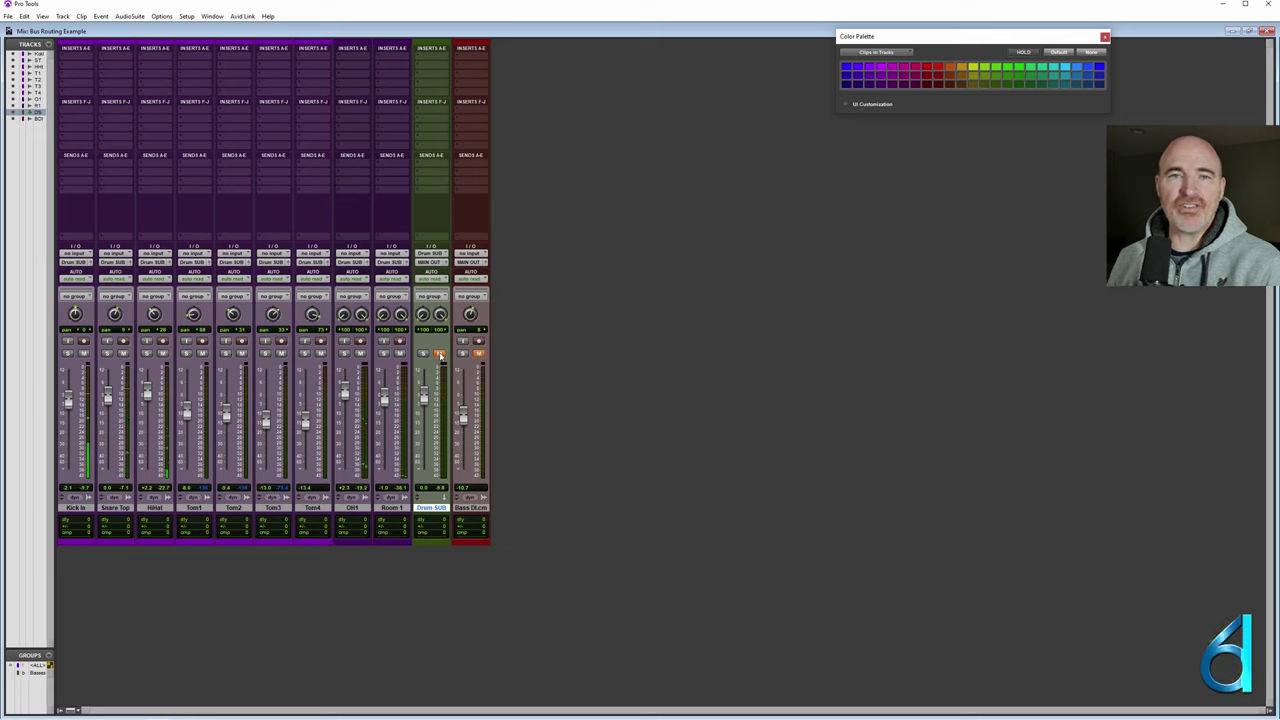
{"action": "left_click", "coordinate": [439, 354]}
{"action": "mouse_move", "coordinate": [424, 399]}
{"action": "left_mouse_down"}
{"action": "mouse_move", "coordinate": [423, 466]}
{"action": "mouse_move", "coordinate": [424, 398]}
{"action": "left_mouse_up"}
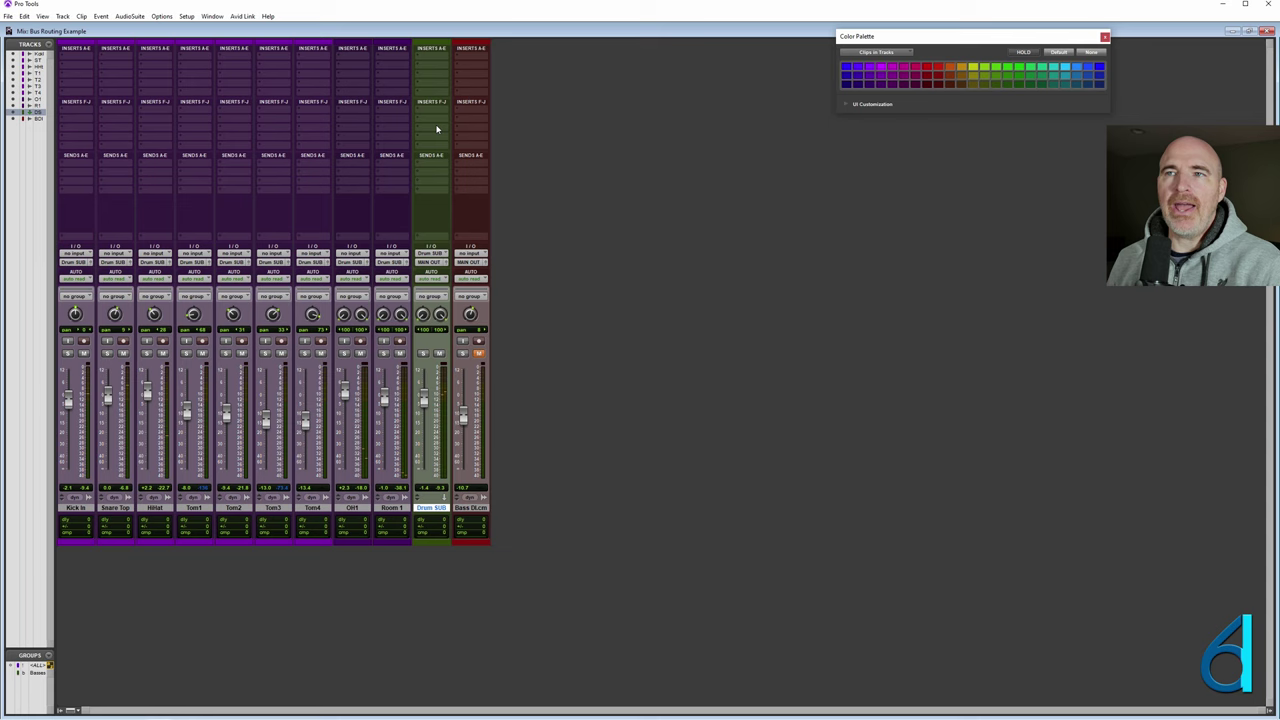
Insert MDynamicEq on Drum SUB and pull one band down during playback to cut low mids.
{"action": "left_click", "coordinate": [430, 58]}
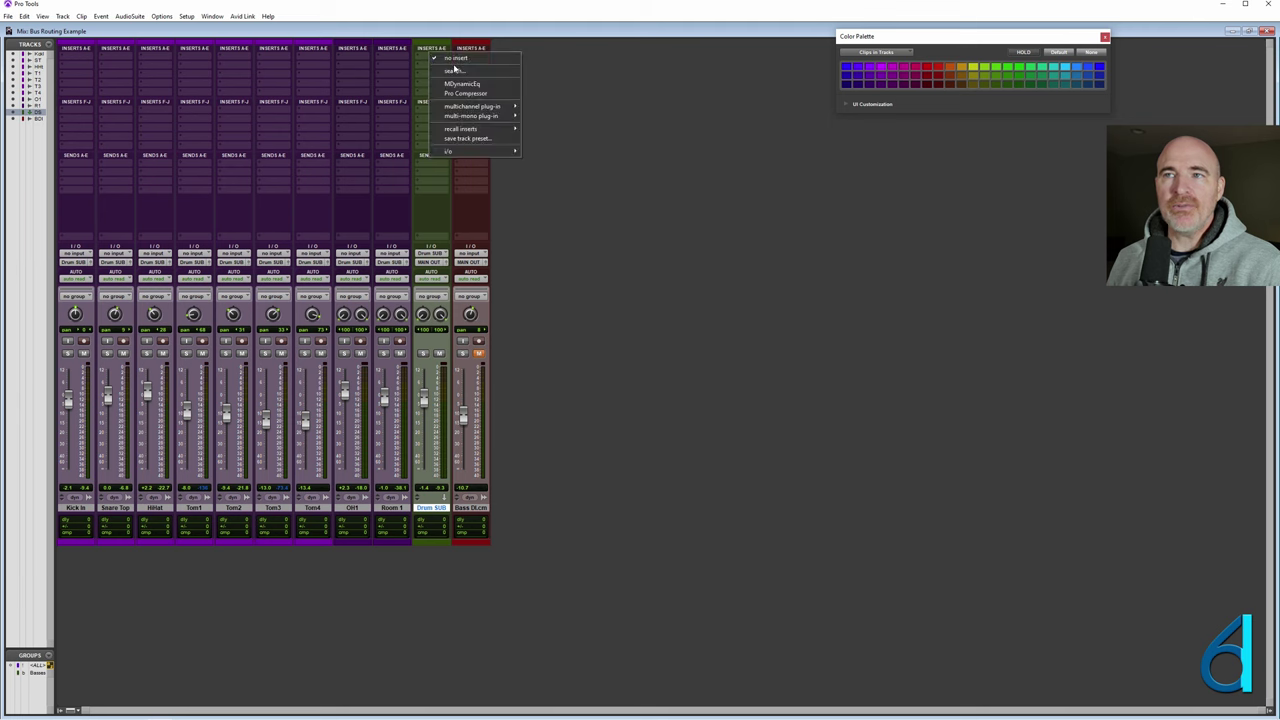
{"action": "left_click", "coordinate": [462, 83]}
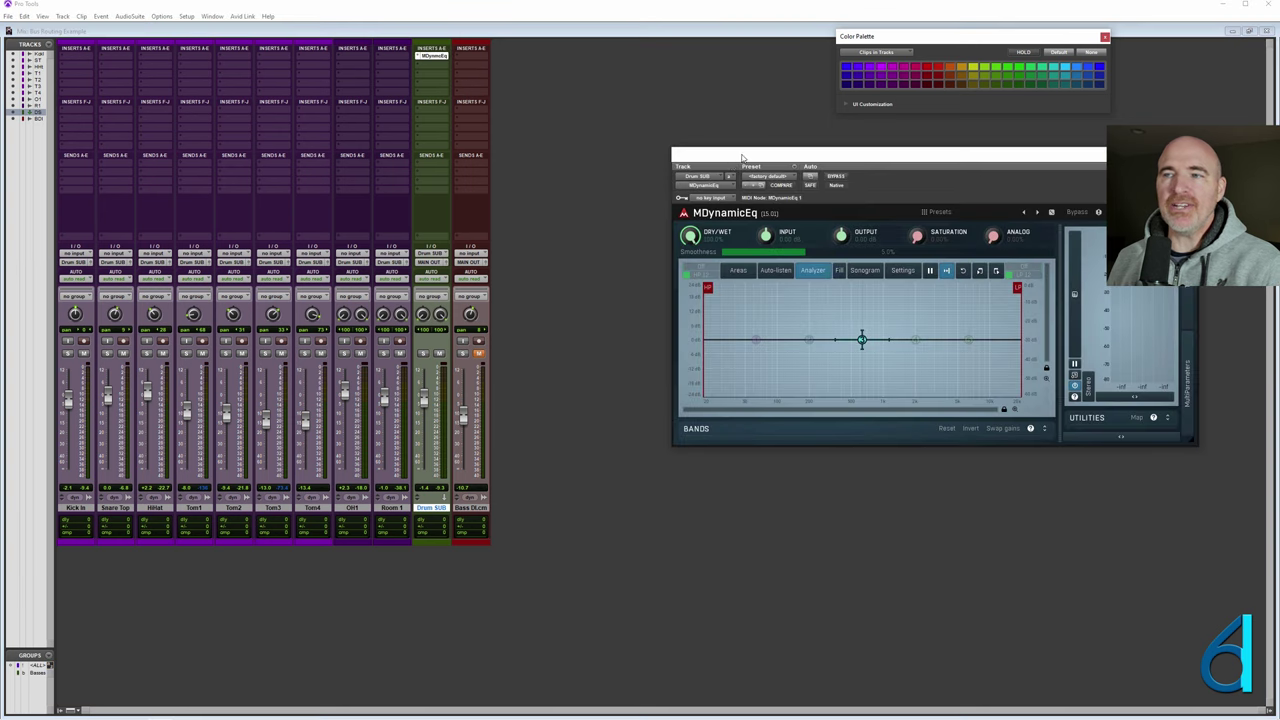
{"action": "left_click_drag", "start_coordinate": [742, 157], "coordinate": [659, 211]}
{"action": "key", "text": "space"}
{"action": "left_click_drag", "start_coordinate": [778, 393], "coordinate": [710, 406]}
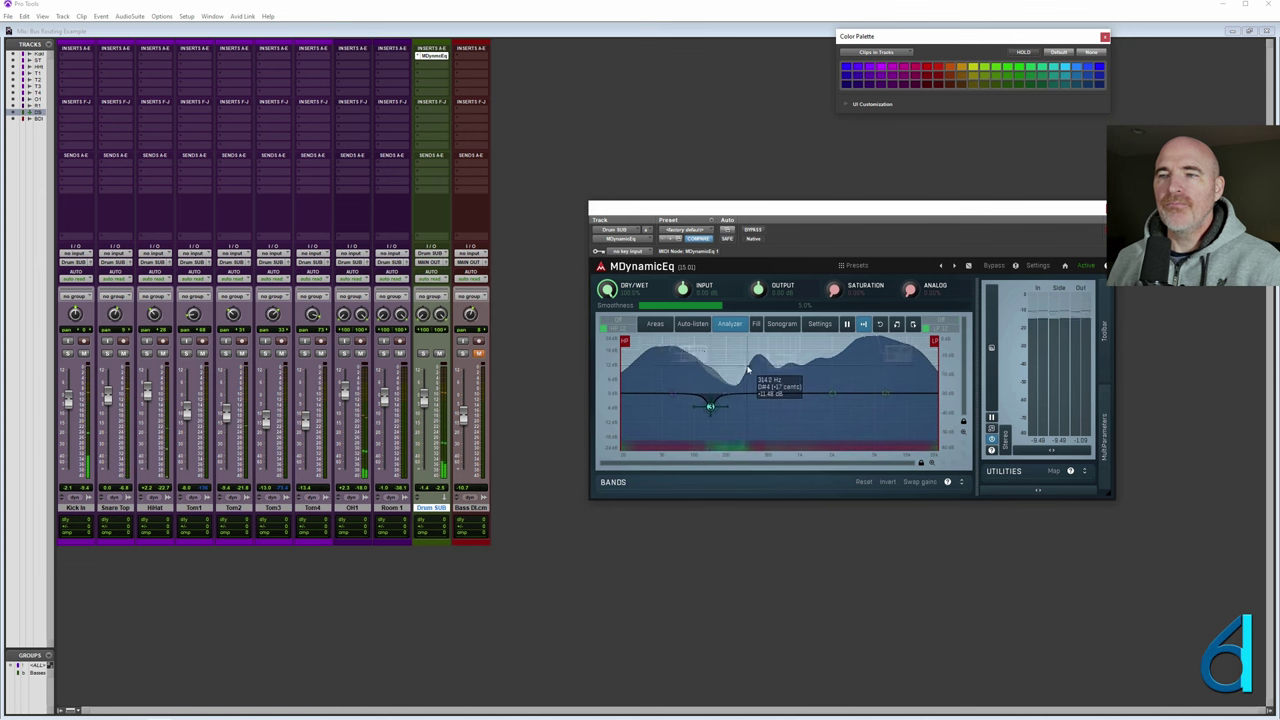
{"action": "key", "text": "space"}
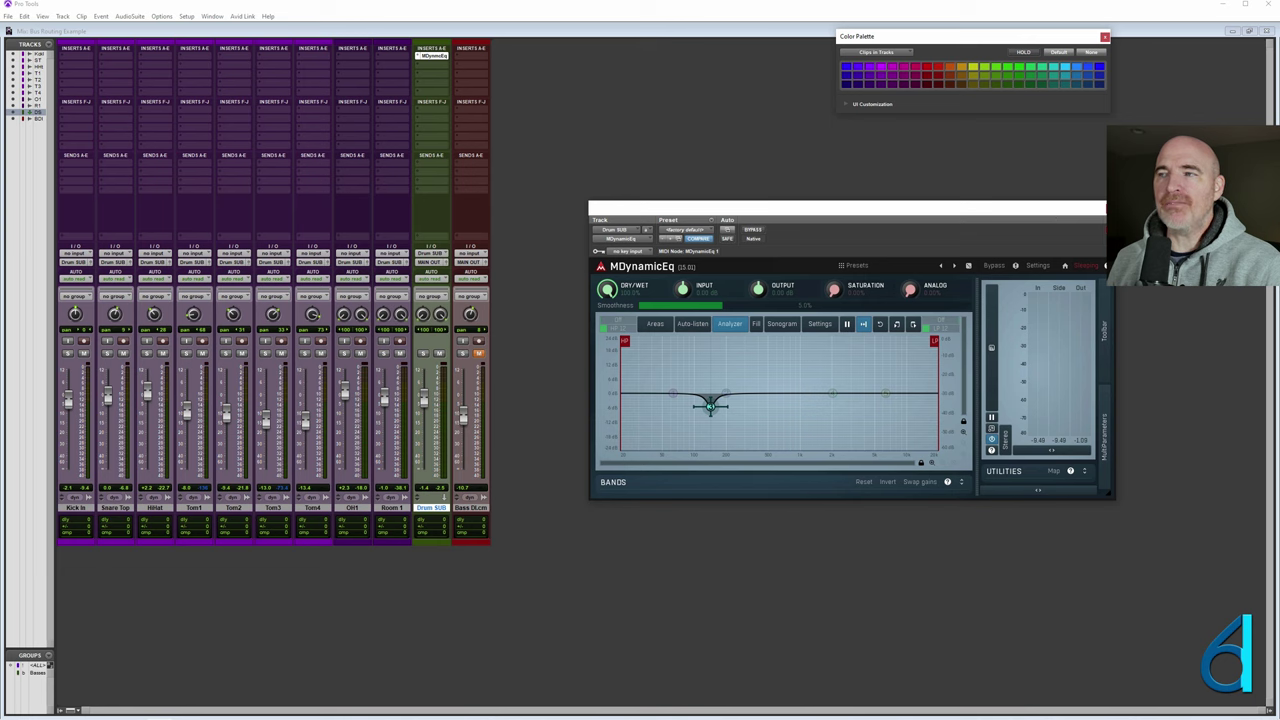
{"action": "left_click", "coordinate": [432, 55]}
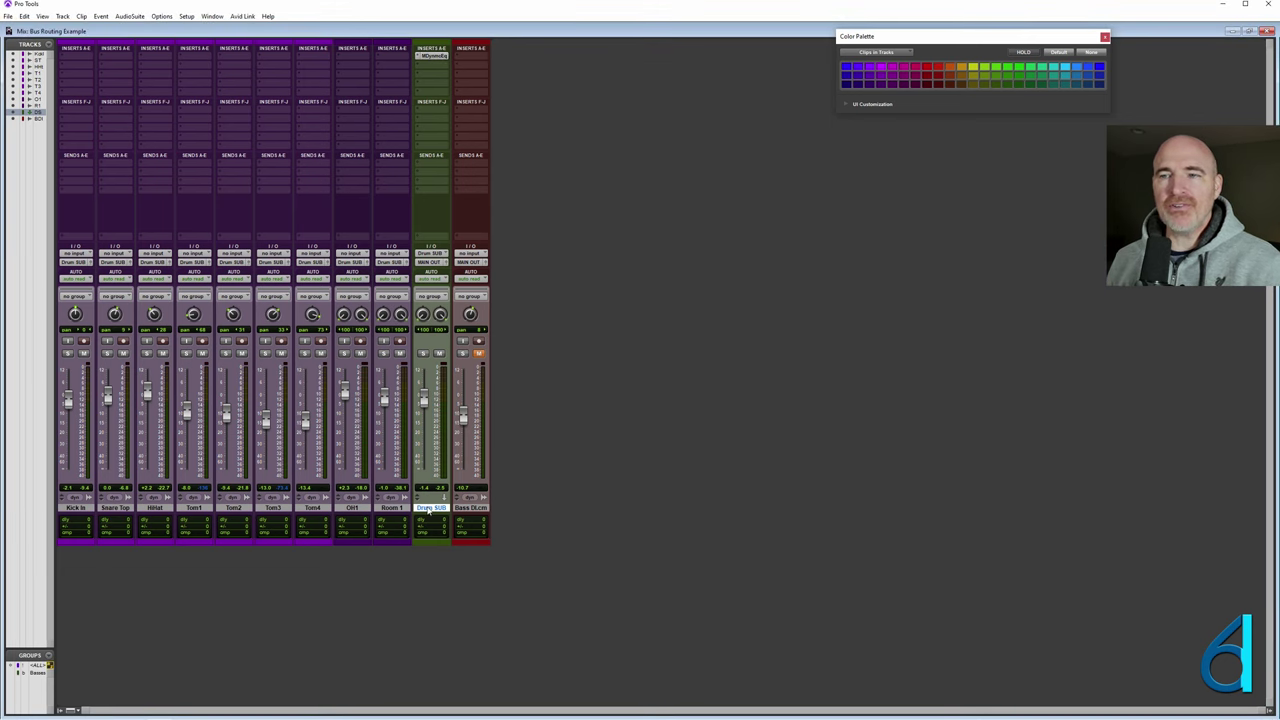
Select Drum SUB, then solo the Snare Top track in the Mix window.
{"action": "left_click", "coordinate": [430, 510]}
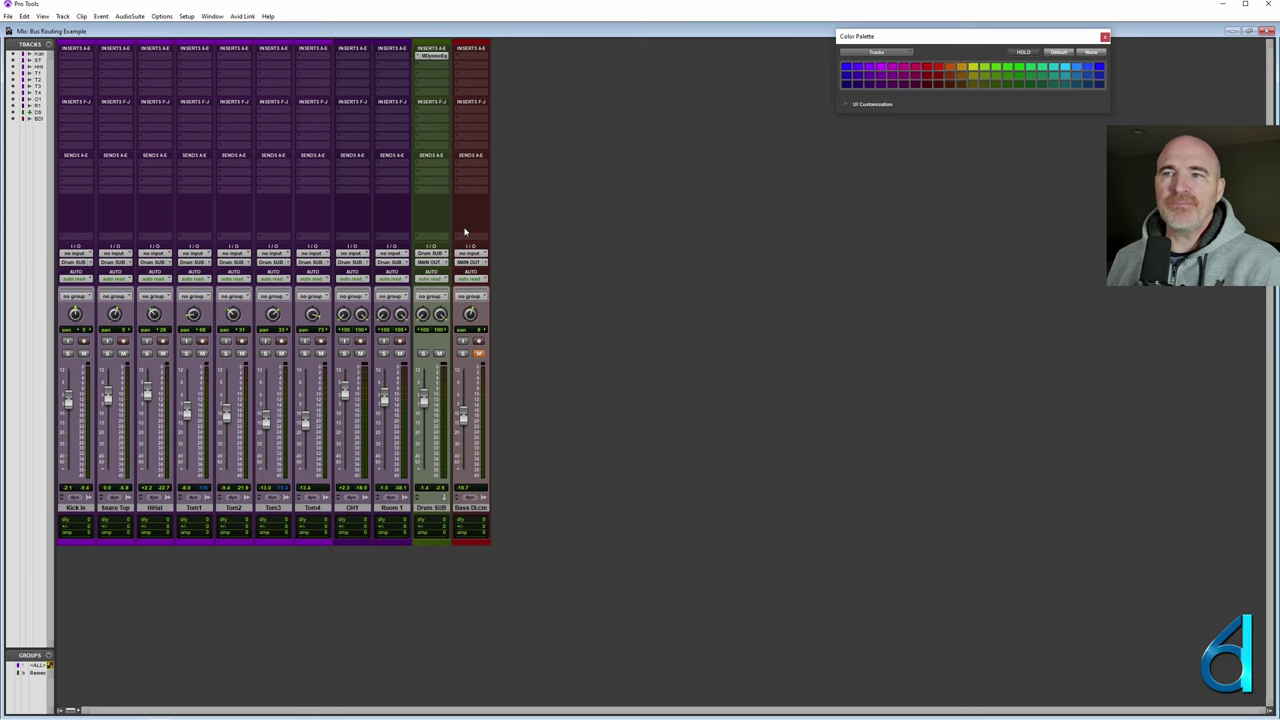
{"action": "key", "text": "ctrl+equal"}
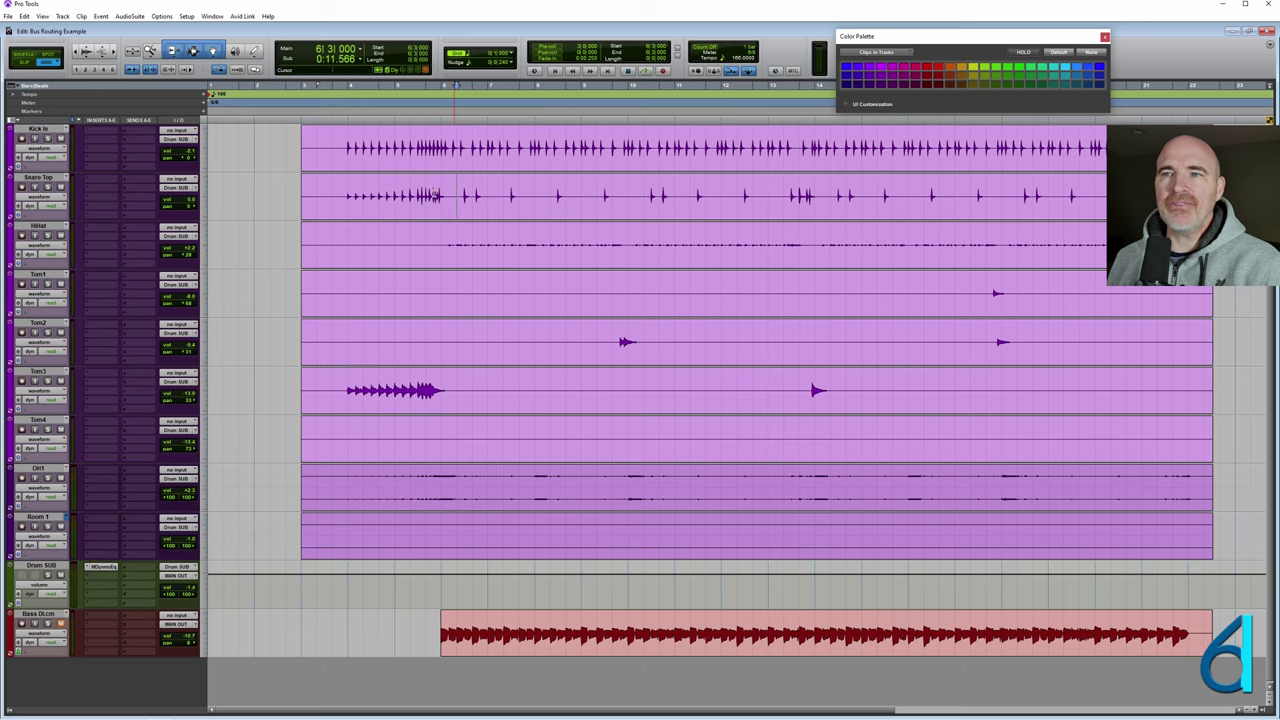
{"action": "key", "text": "ctrl+equal"}
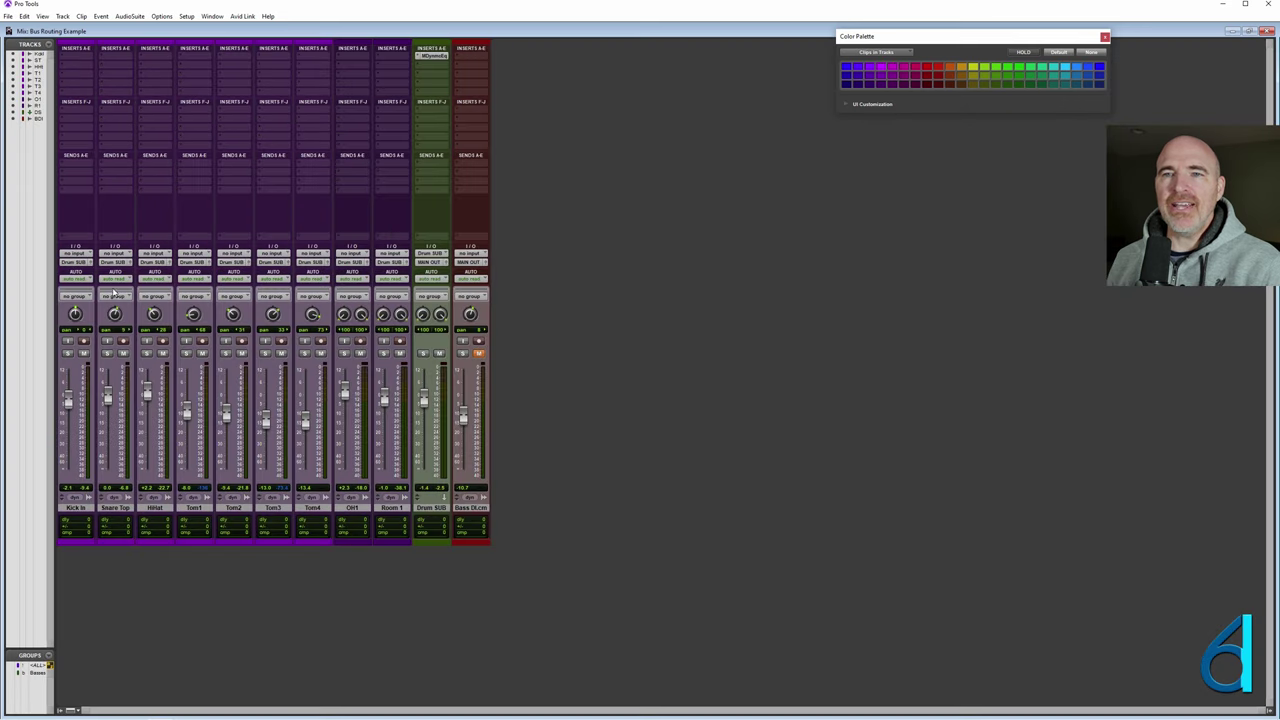
{"action": "left_click", "coordinate": [107, 353]}
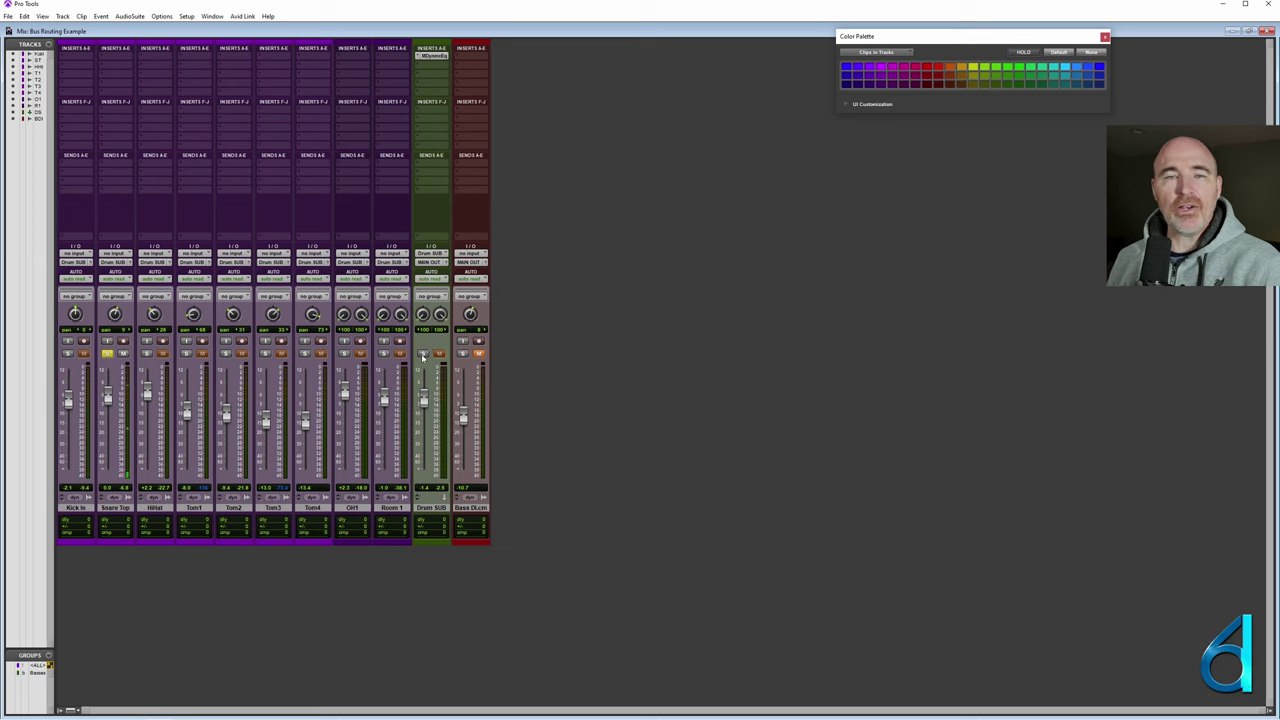
{"action": "left_click", "coordinate": [422, 355]}
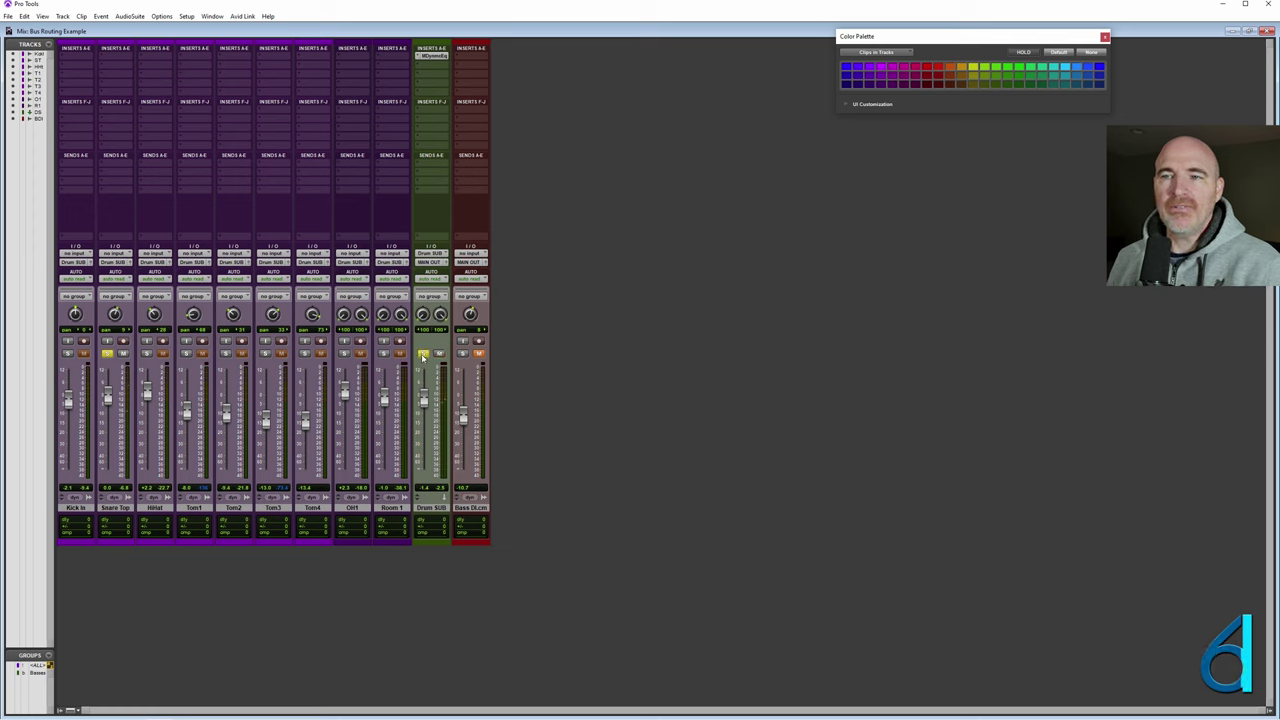
{"action": "left_click", "coordinate": [422, 355]}
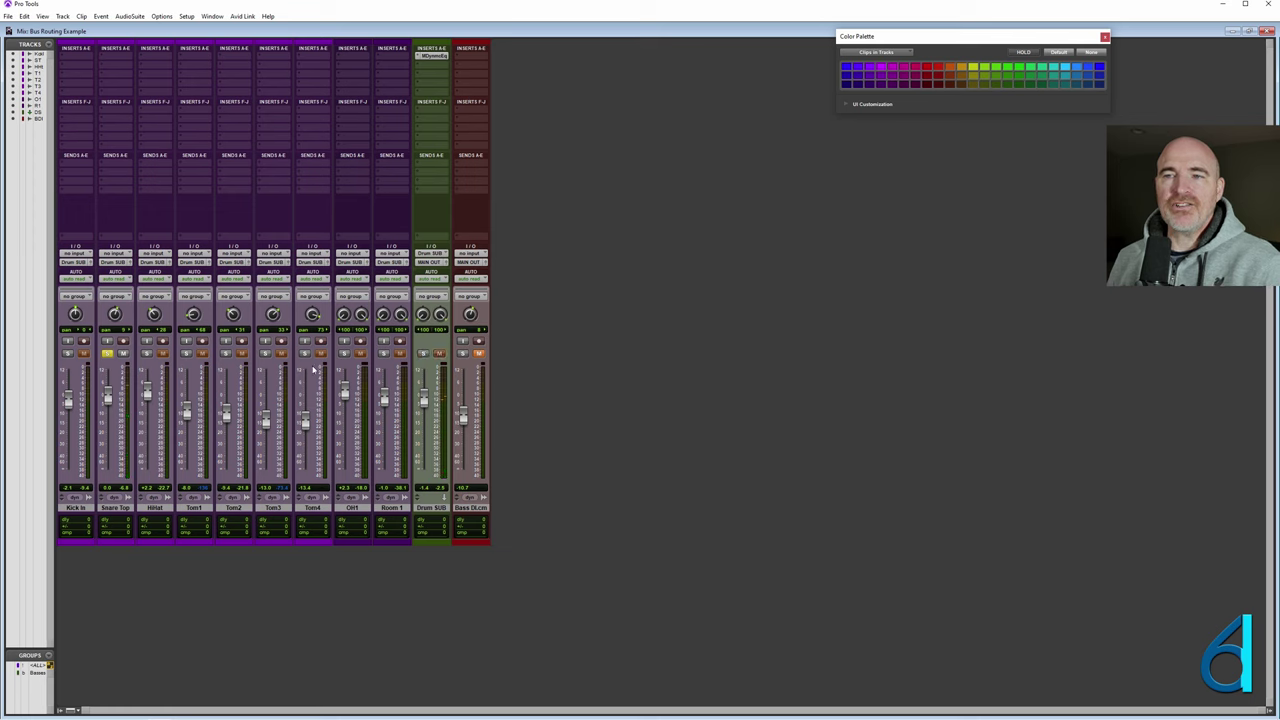
{"action": "left_click", "coordinate": [107, 353]}
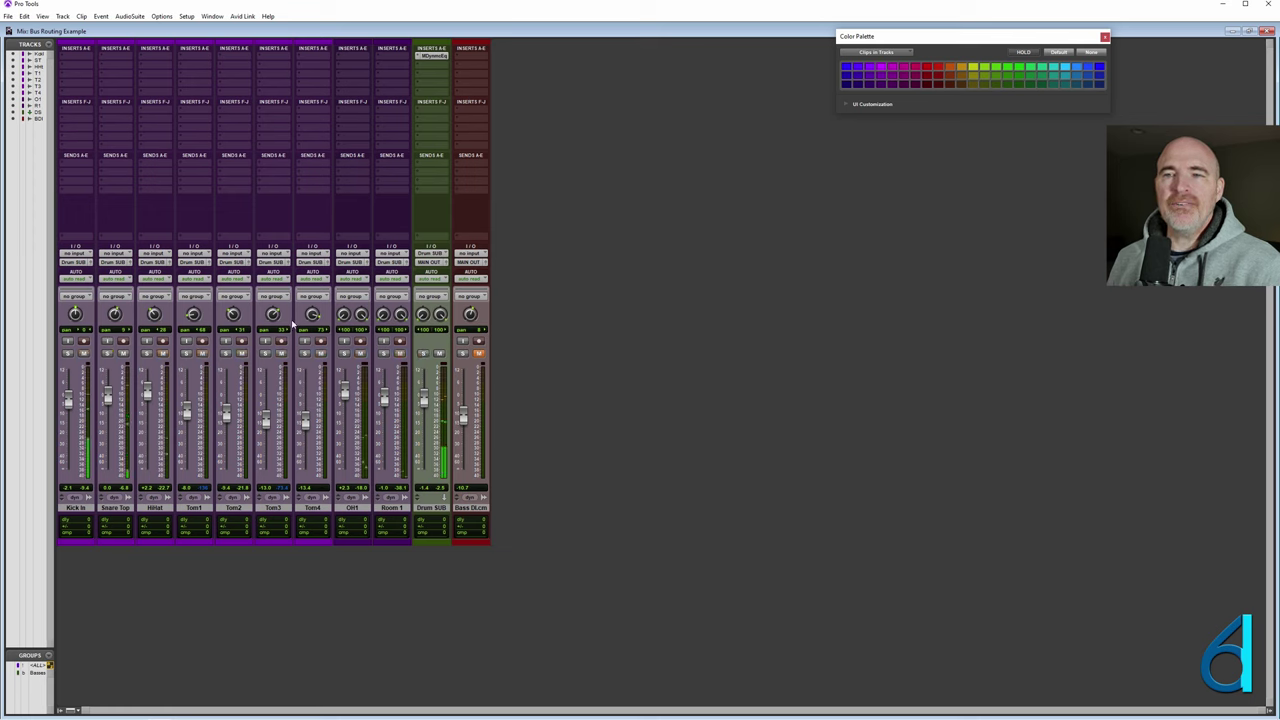
{"action": "left_click", "coordinate": [434, 508]}
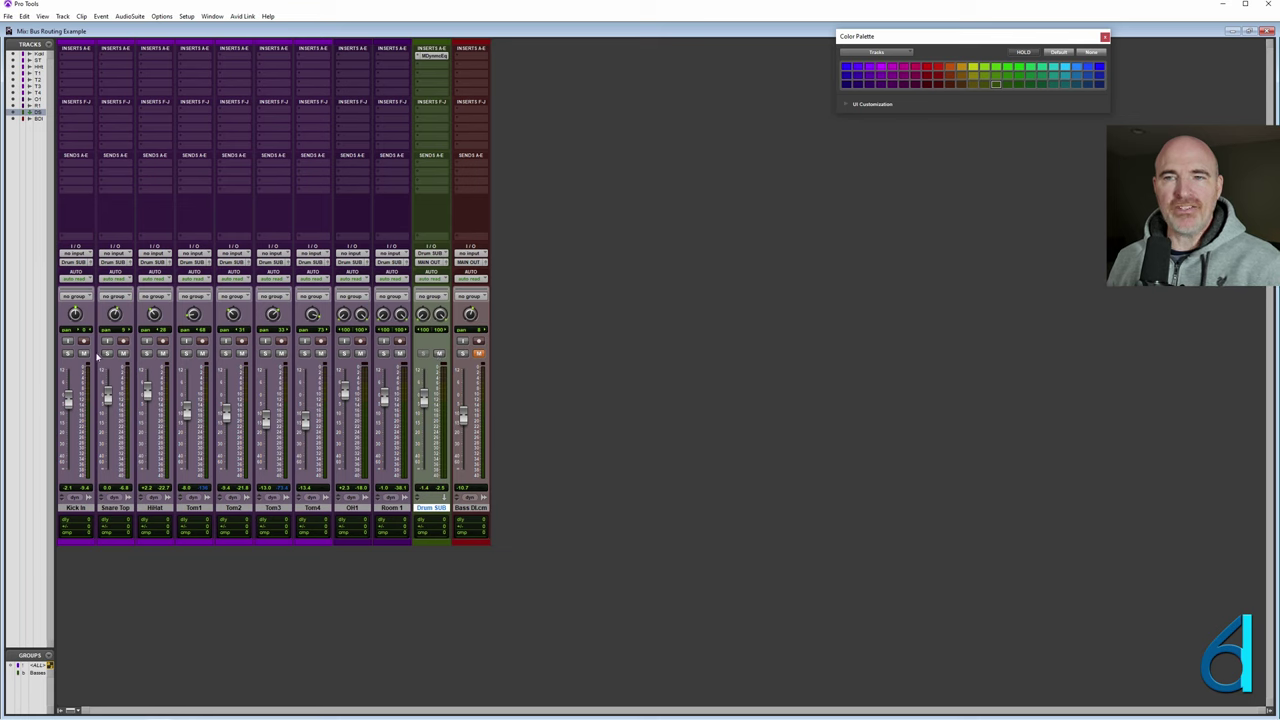
{"action": "left_click", "coordinate": [107, 354]}
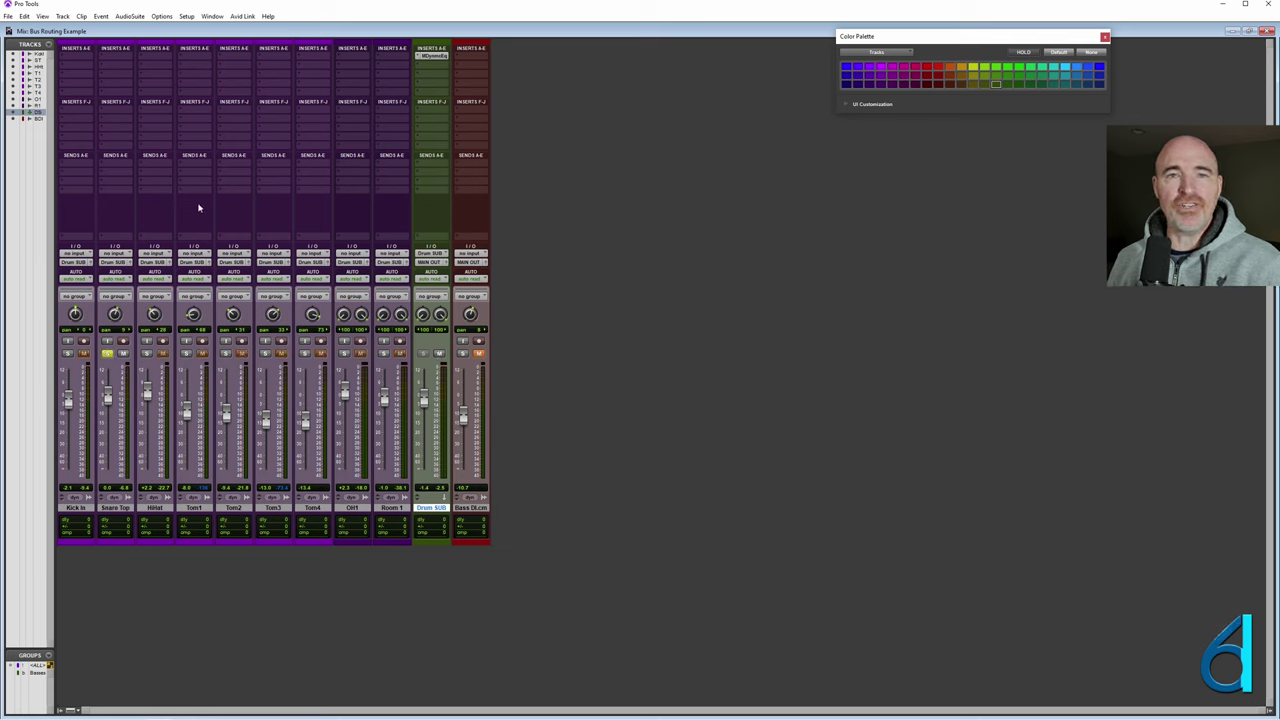
{"action": "left_click", "coordinate": [107, 354]}
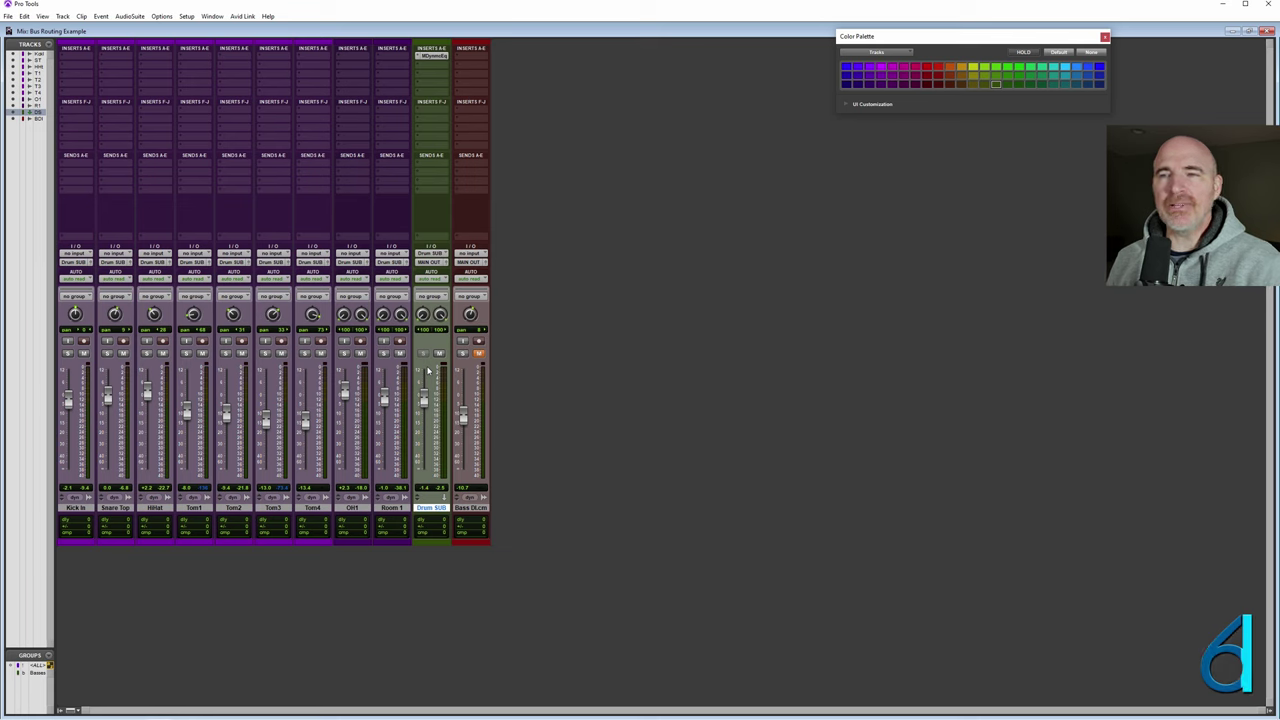
{"action": "left_click", "coordinate": [430, 509]}
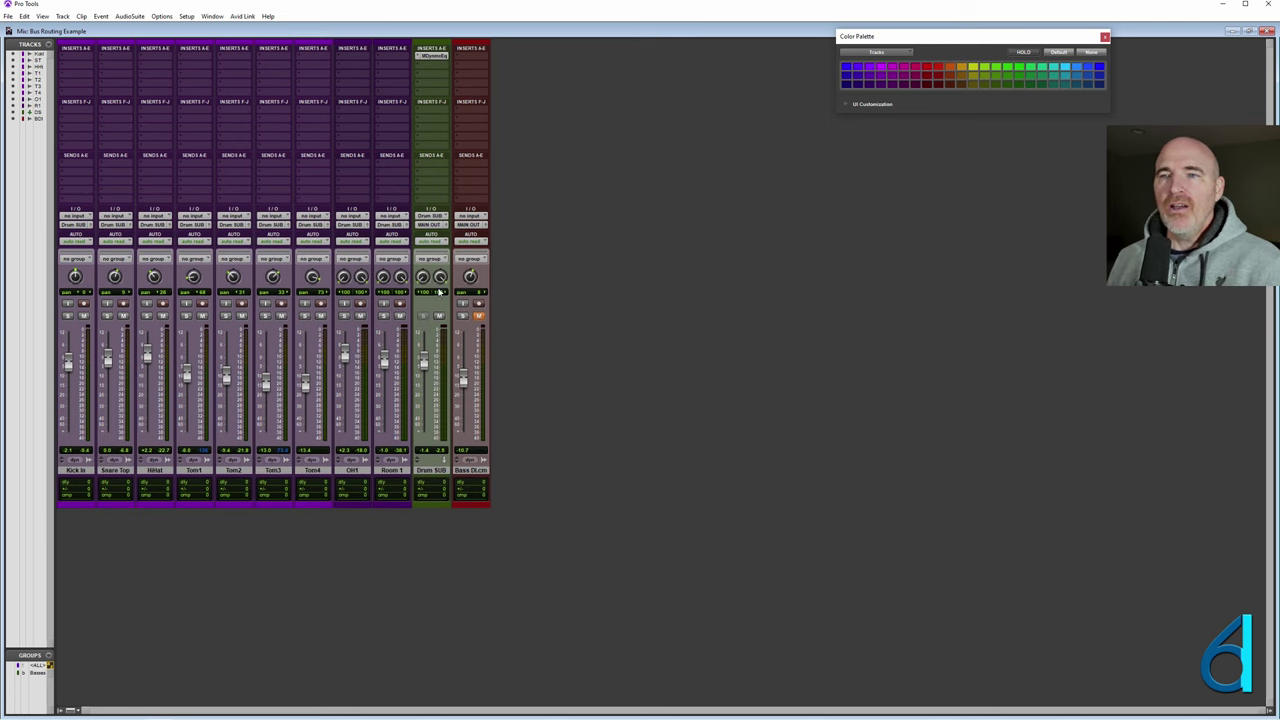
{"action": "left_click", "coordinate": [430, 471]}
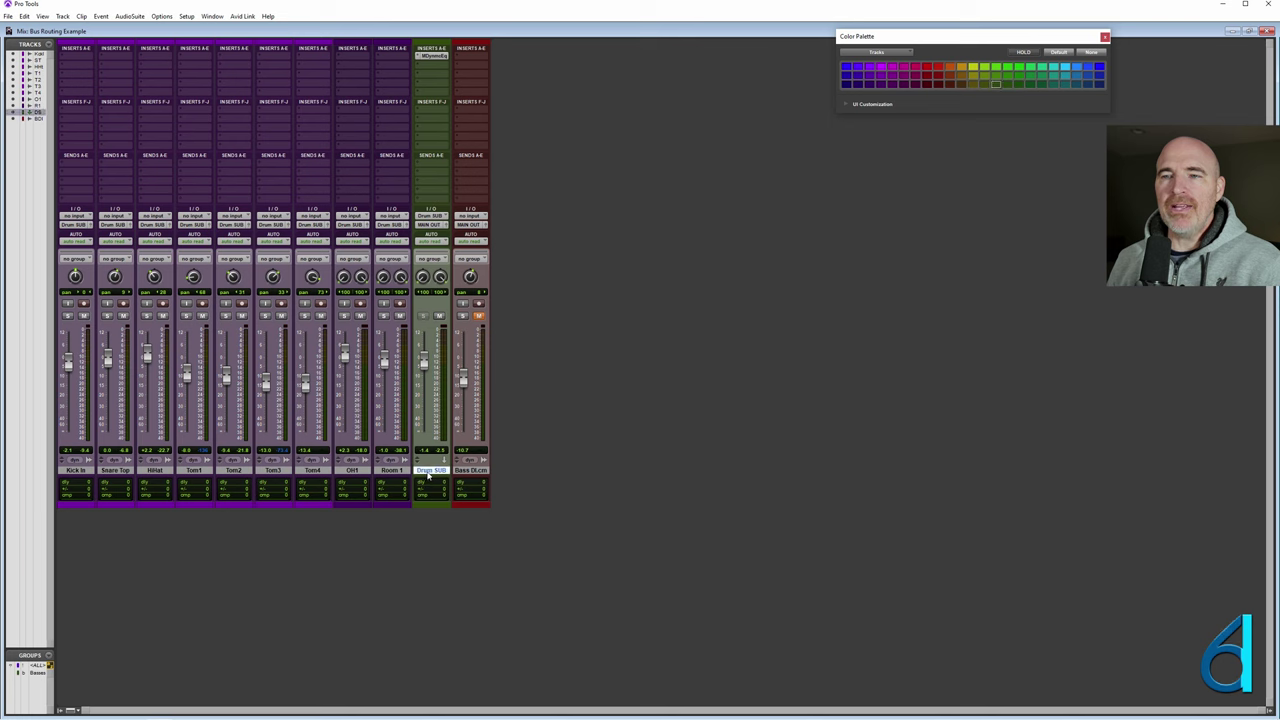
Create a stereo aux input track named 'Reverb FX'.
{"action": "key", "text": "ctrl+shift+n"}
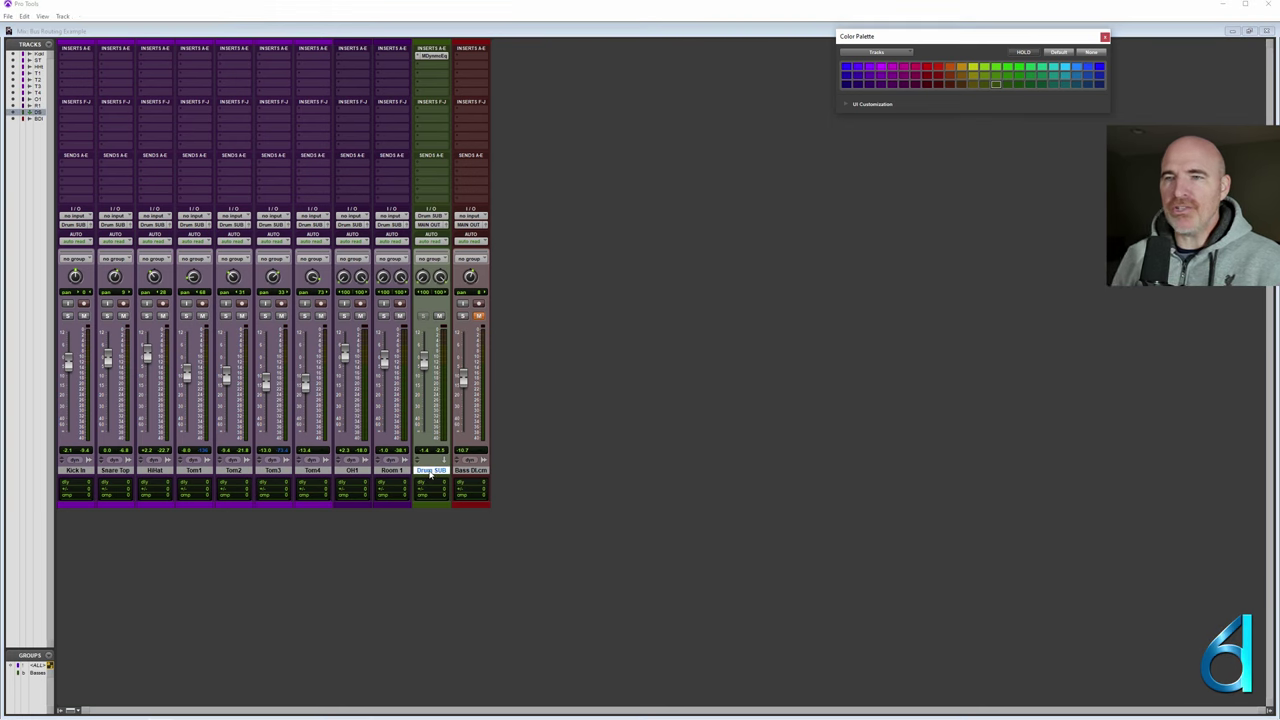
{"action": "key", "text": "Tab"}
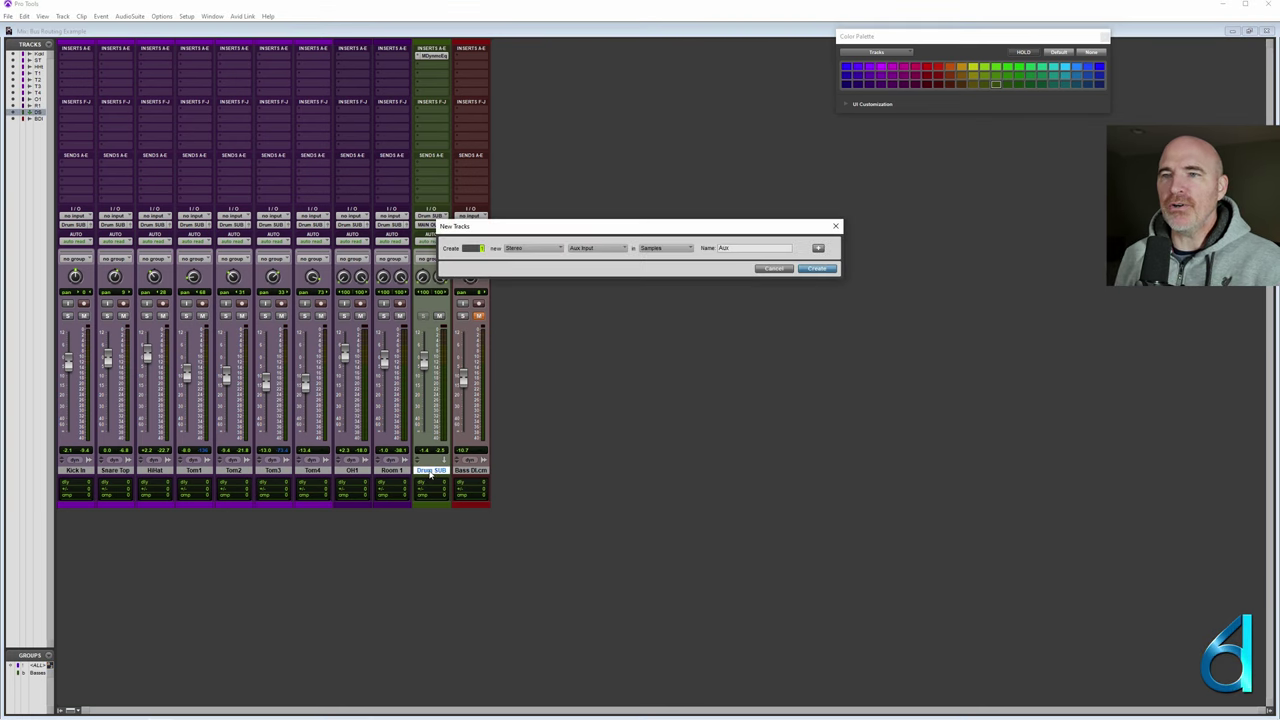
{"action": "type", "text": "Reverb FX"}
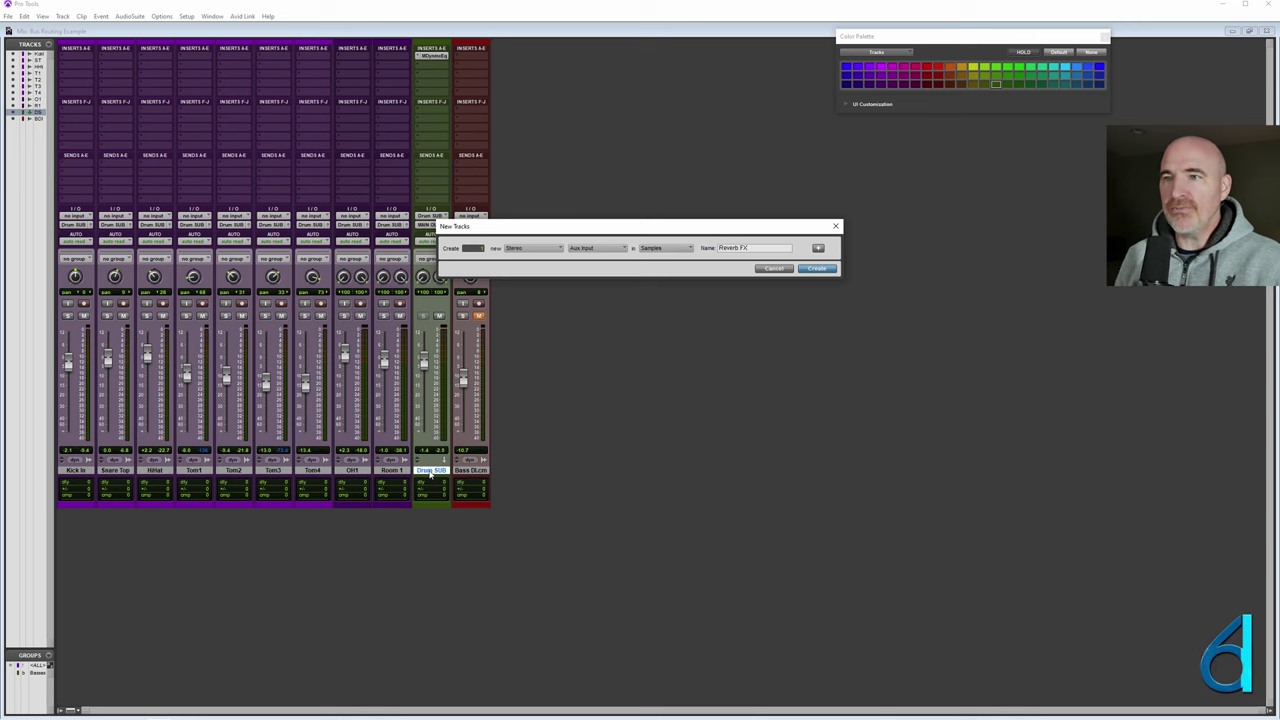
{"action": "key", "text": "Return"}
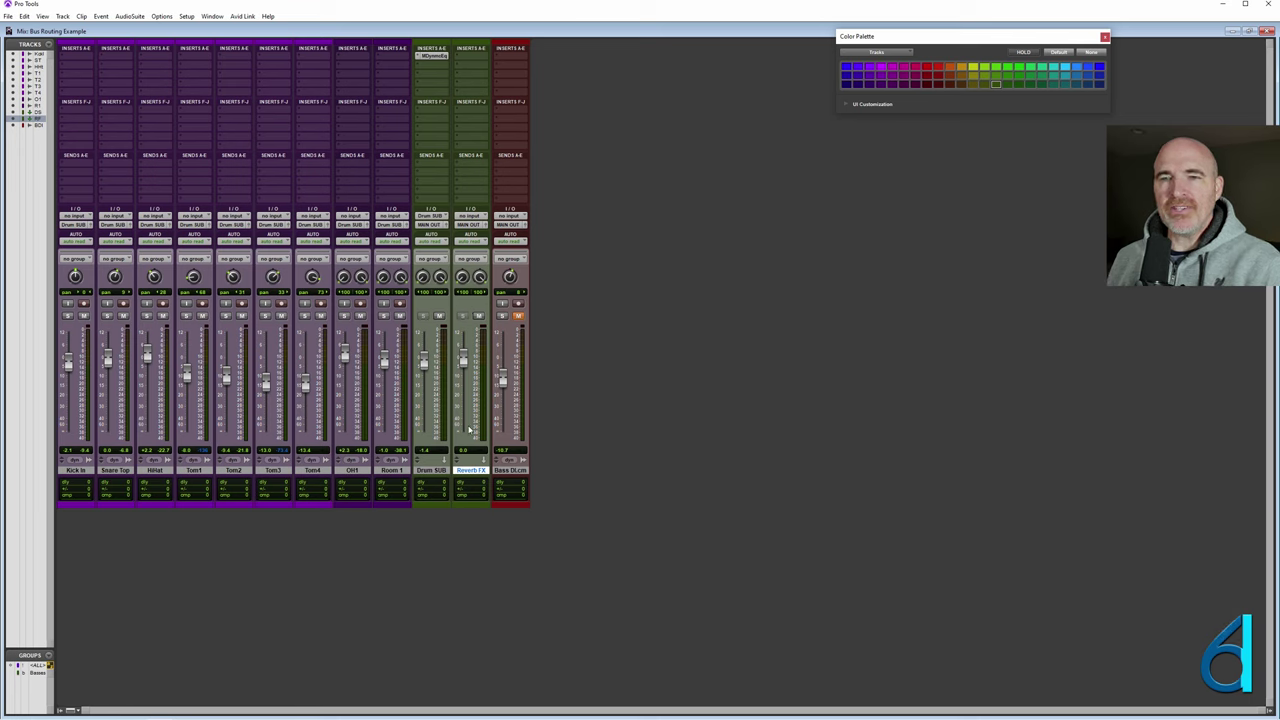
Solo Snare Top and insert Mod Delay III on its first insert slot.
{"action": "left_click", "coordinate": [116, 470]}
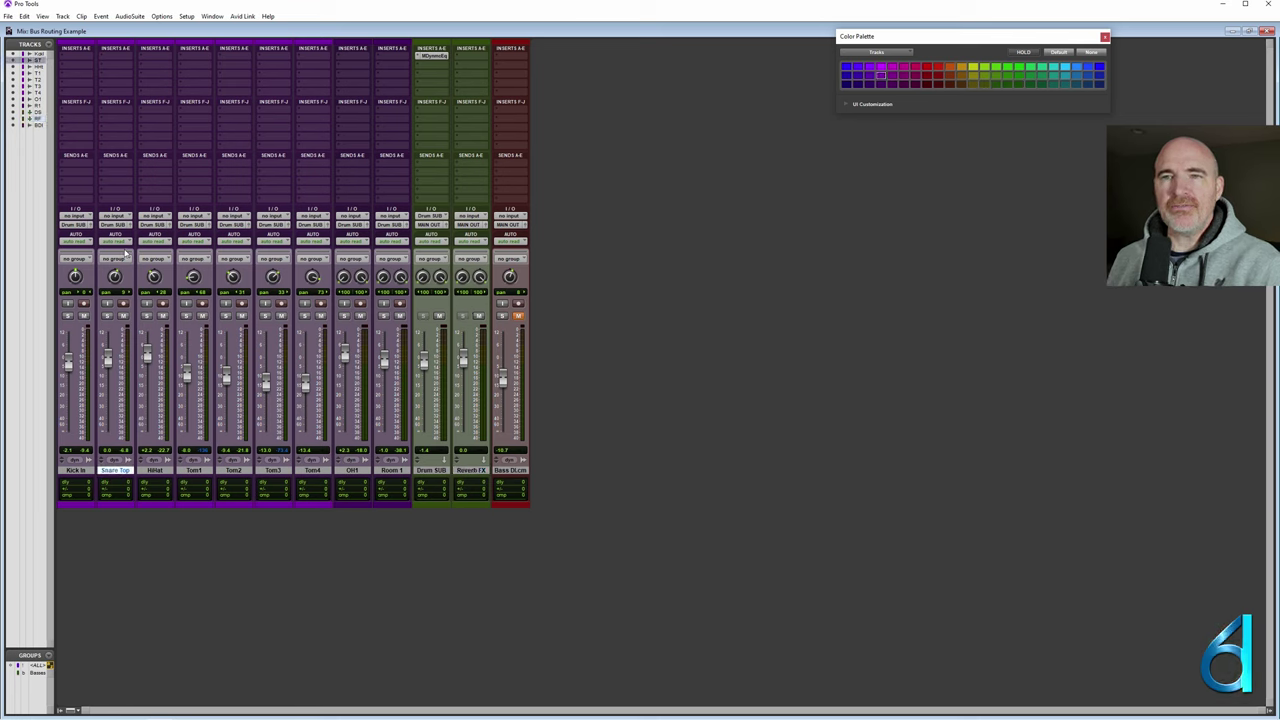
{"action": "left_click", "coordinate": [107, 316]}
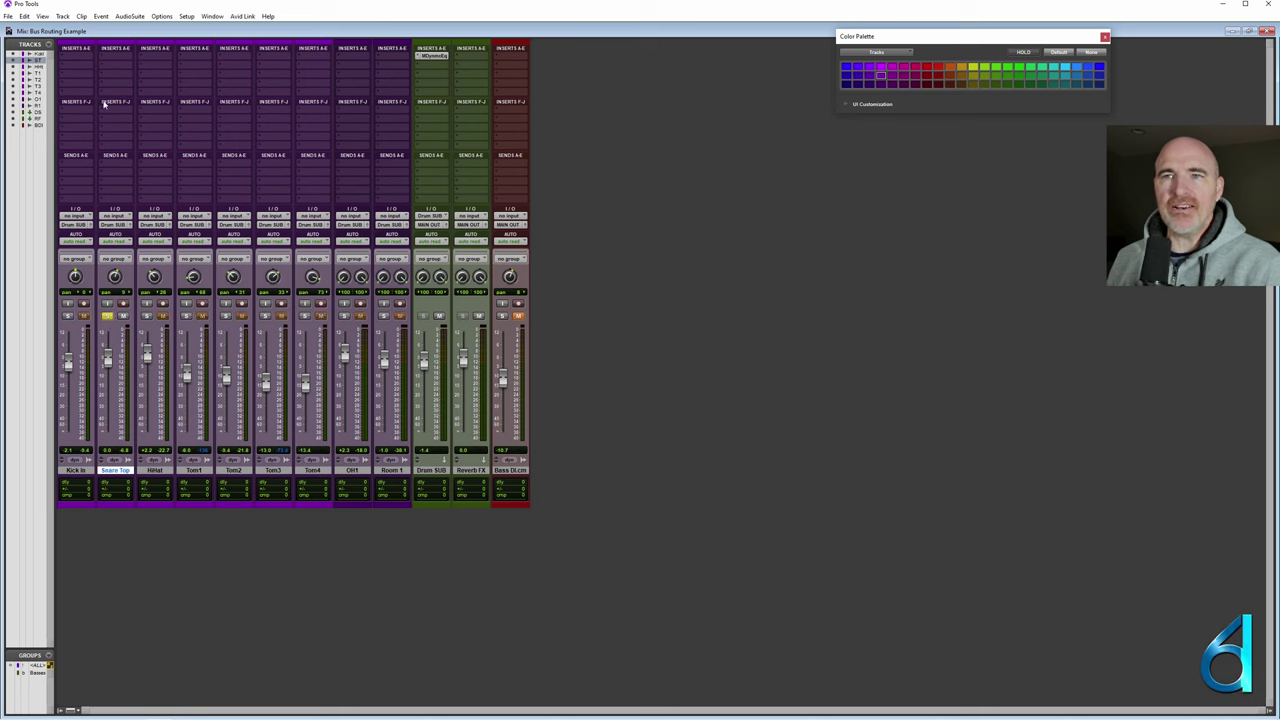
{"action": "left_click", "coordinate": [111, 56]}
{"action": "mouse_move", "coordinate": [153, 105]}
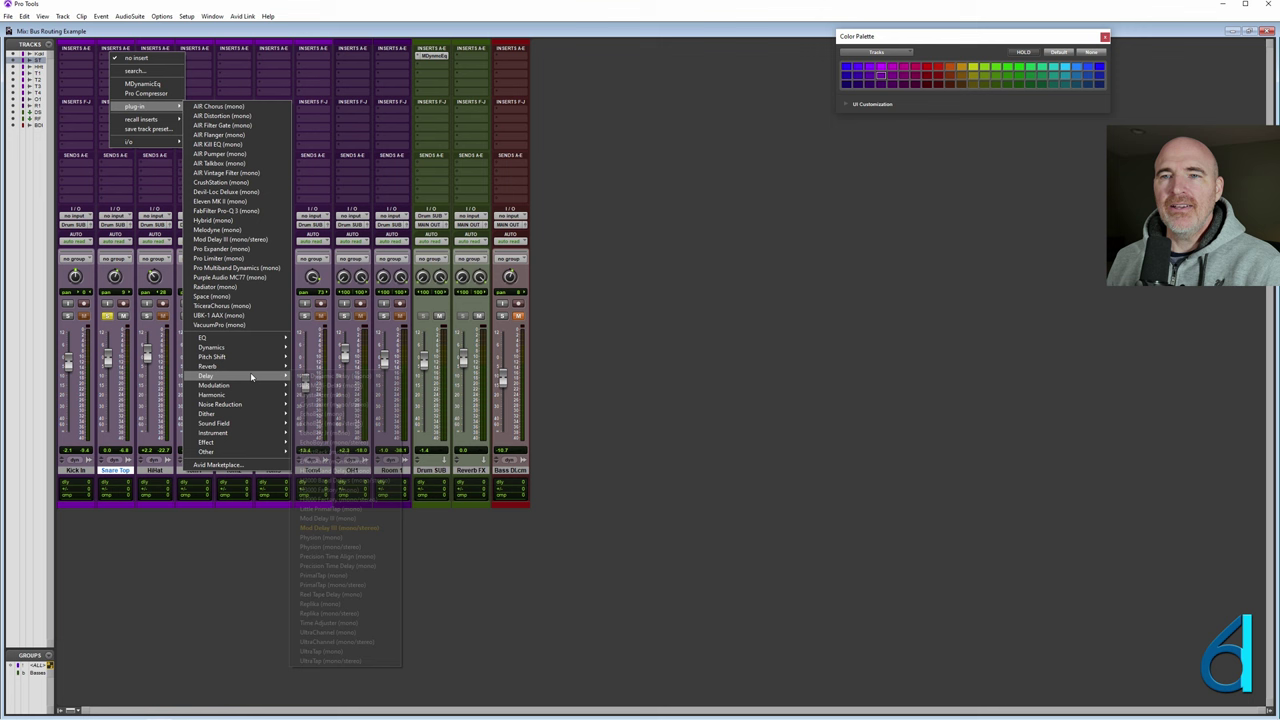
{"action": "left_click", "coordinate": [232, 241]}
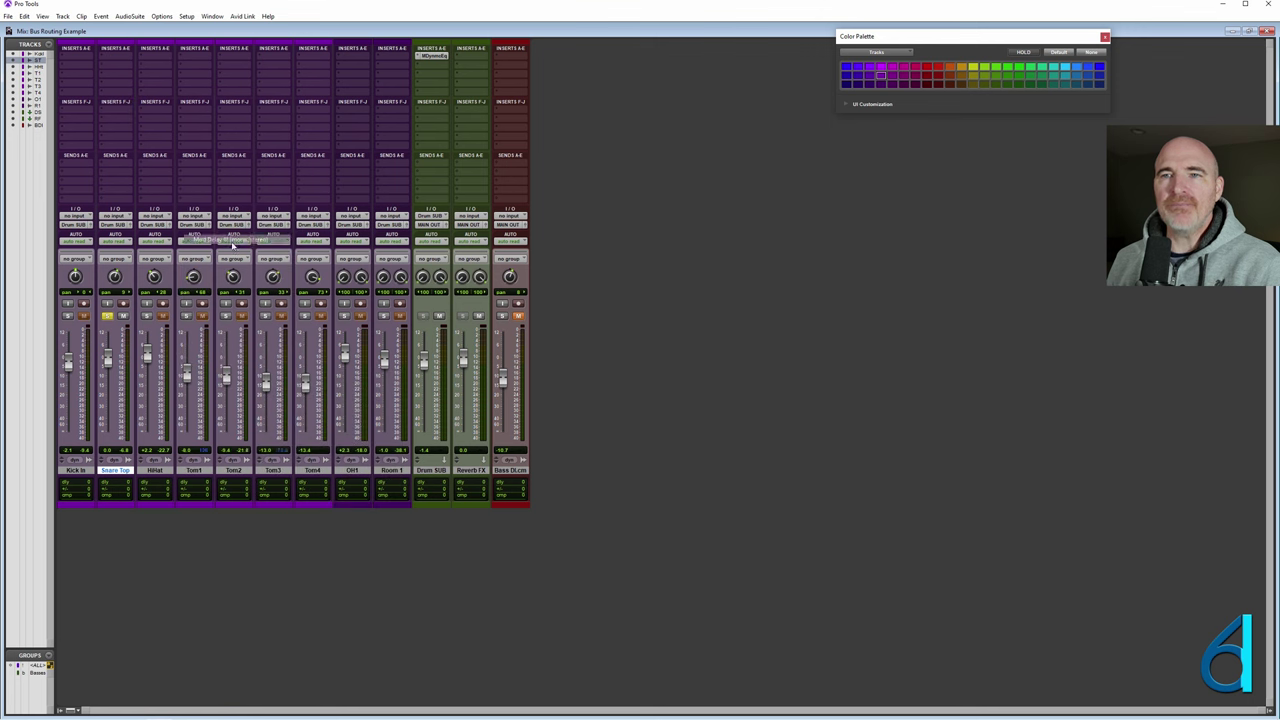
{"action": "left_click_drag", "start_coordinate": [763, 219], "coordinate": [795, 249]}
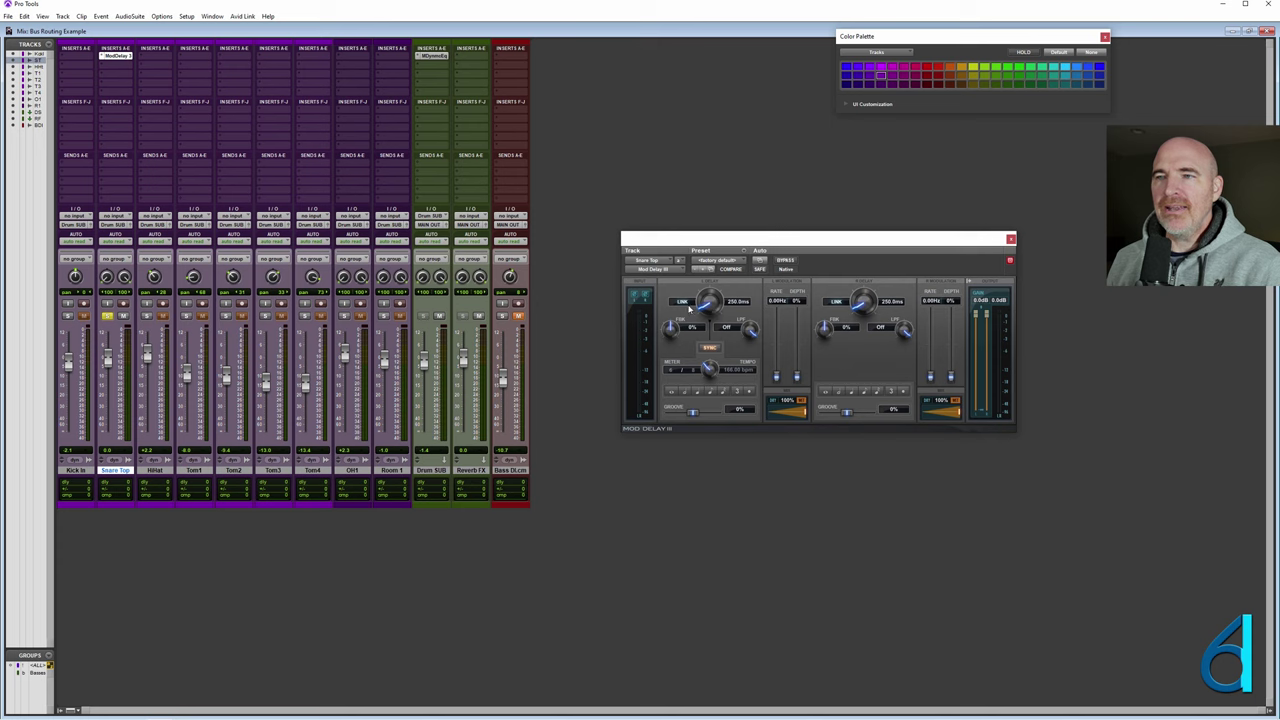
Shorten the Mod Delay III delay time to 599 ms and set its mix to 100% wet.
{"action": "mouse_move", "coordinate": [689, 311]}
{"action": "left_mouse_down"}
{"action": "mouse_move", "coordinate": [692, 326]}
{"action": "mouse_move", "coordinate": [677, 322]}
{"action": "left_mouse_up"}
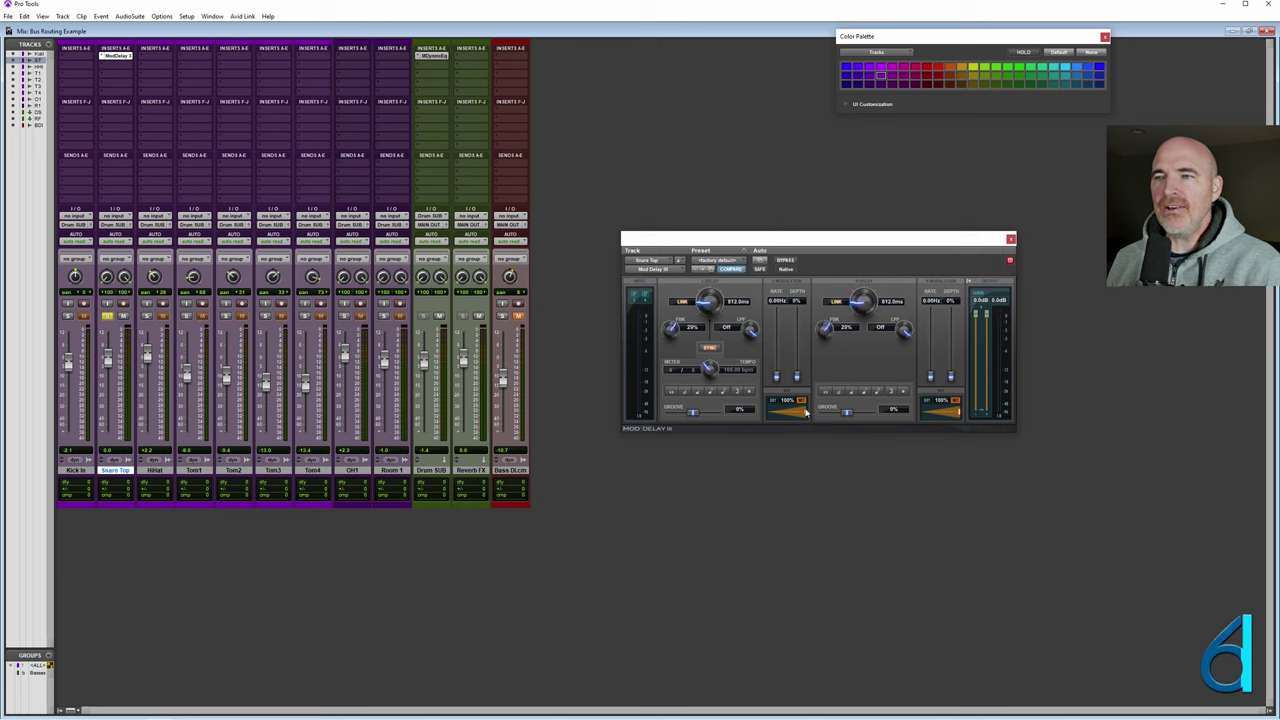
{"action": "left_click_drag", "start_coordinate": [806, 413], "coordinate": [771, 408]}
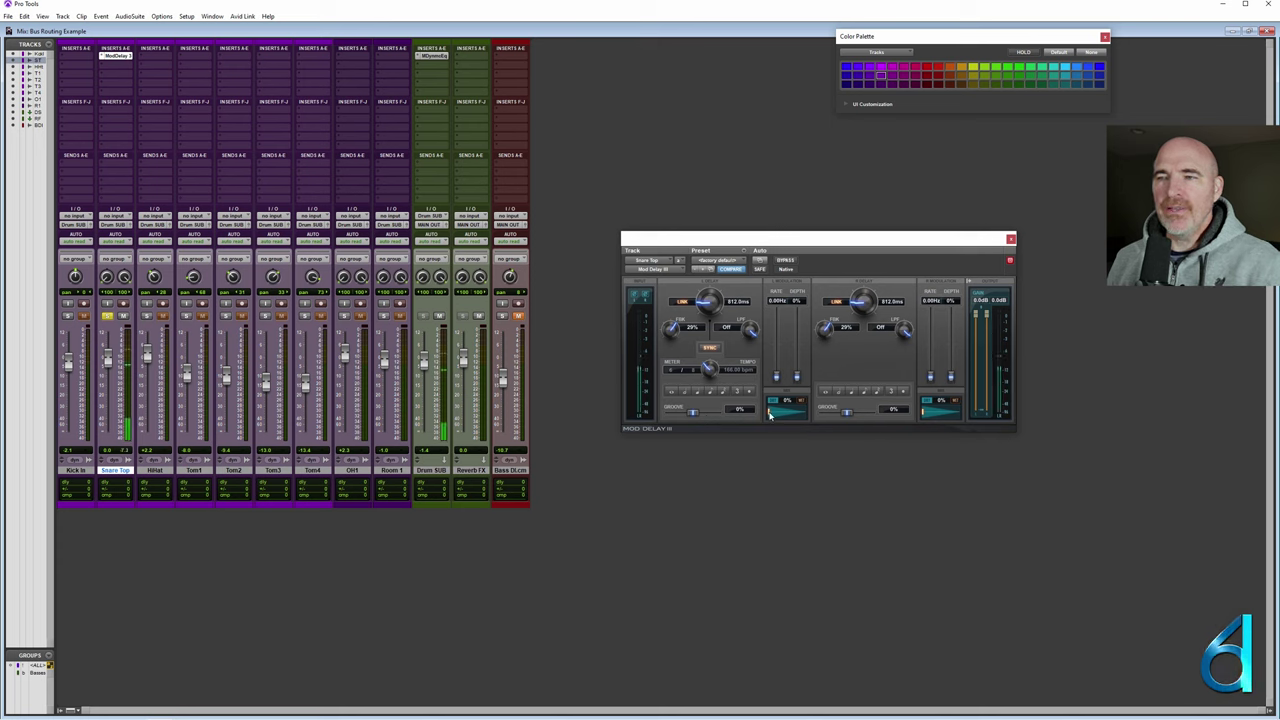
{"action": "left_click_drag", "start_coordinate": [770, 413], "coordinate": [776, 421]}
{"action": "left_click_drag", "start_coordinate": [705, 305], "coordinate": [707, 368]}
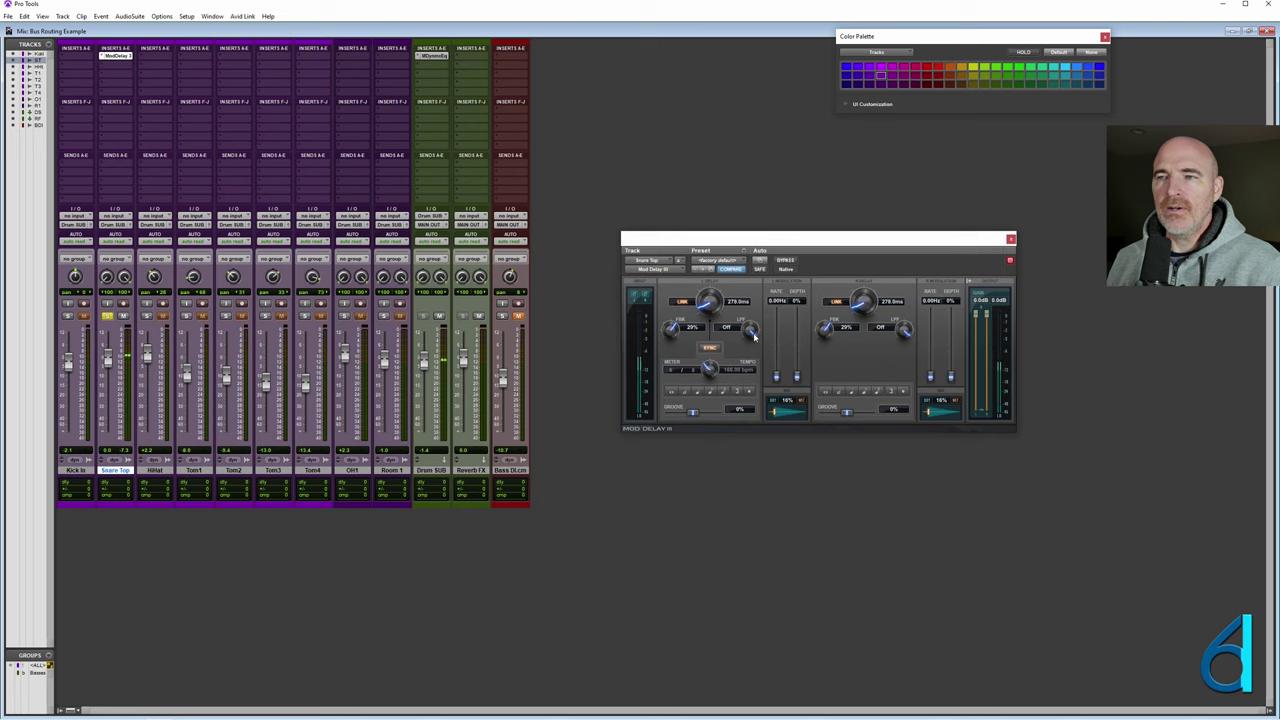
{"action": "left_click_drag", "start_coordinate": [777, 414], "coordinate": [777, 419]}
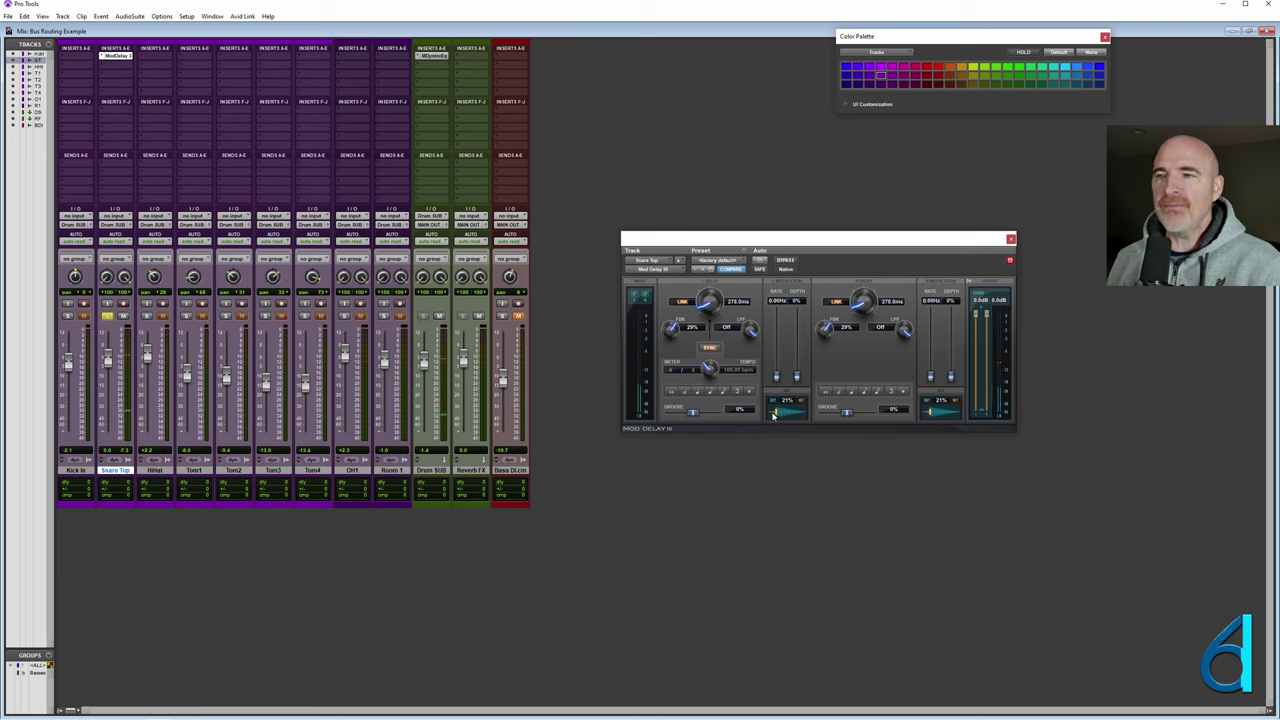
{"action": "left_click_drag", "start_coordinate": [781, 414], "coordinate": [791, 418]}
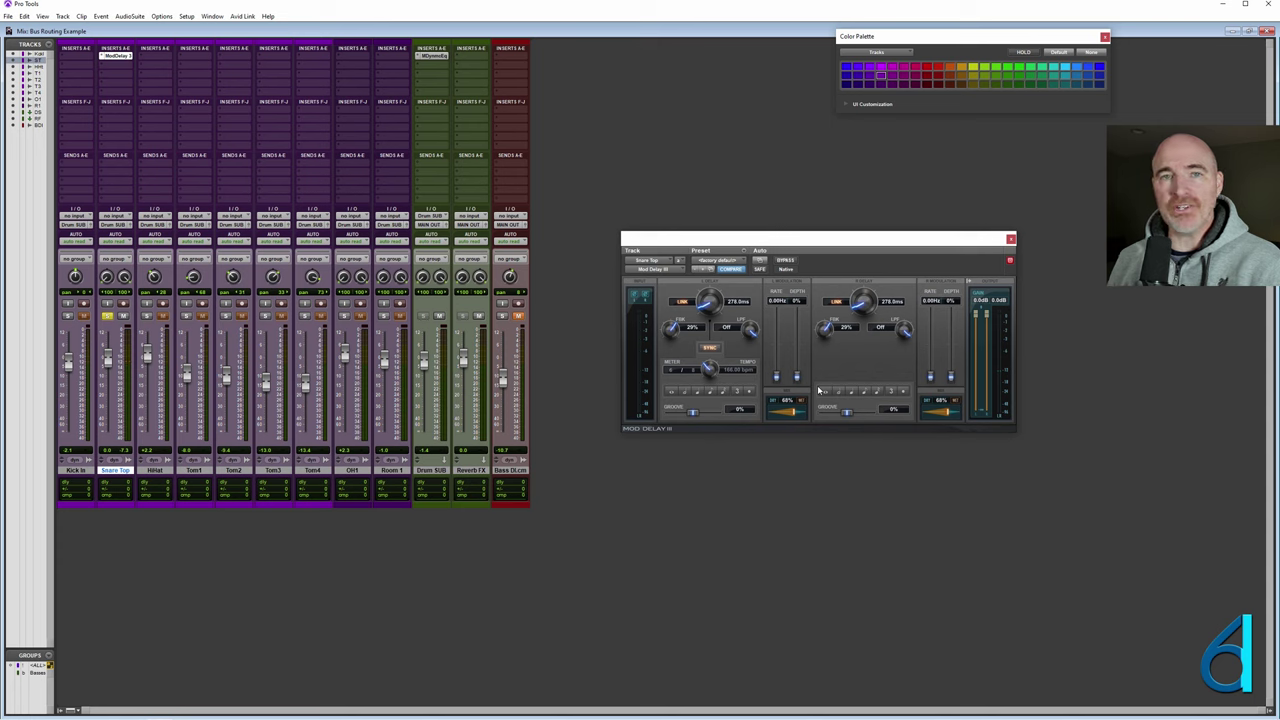
{"action": "left_click_drag", "start_coordinate": [791, 409], "coordinate": [832, 424]}
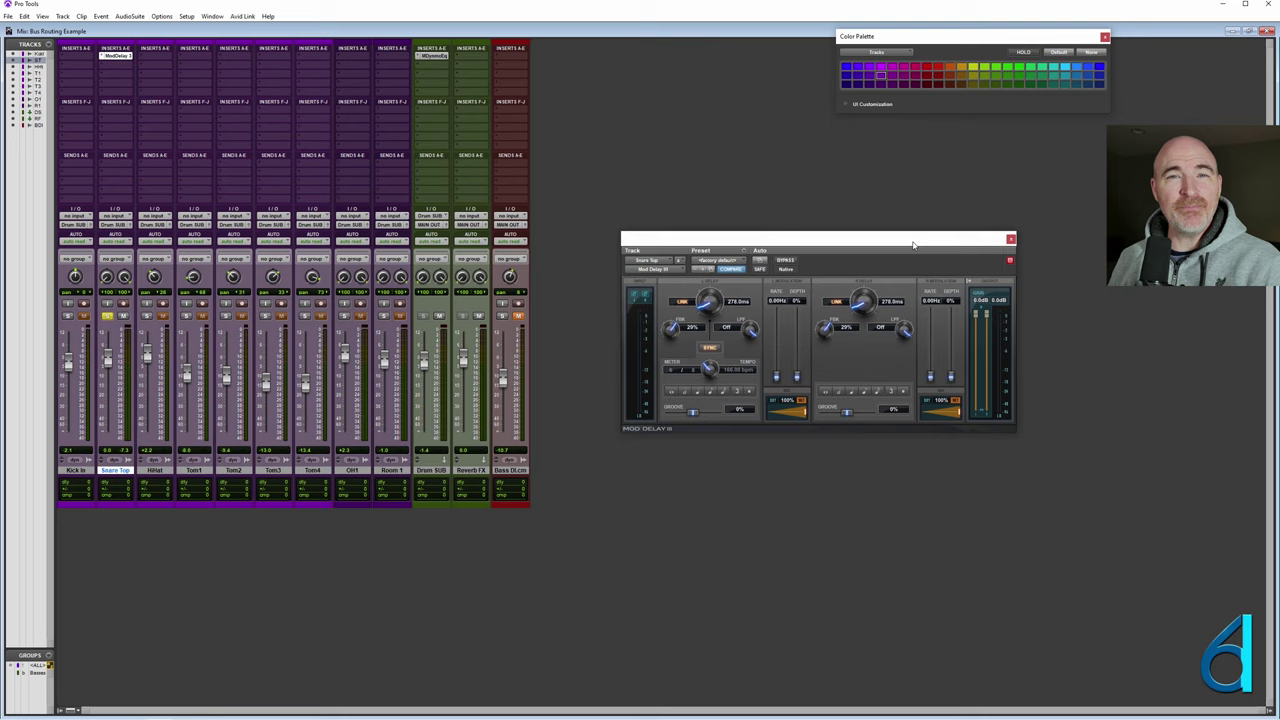
Close the Mod Delay III window and set Snare Top's insert to 'no insert'.
{"action": "left_click", "coordinate": [1011, 240]}
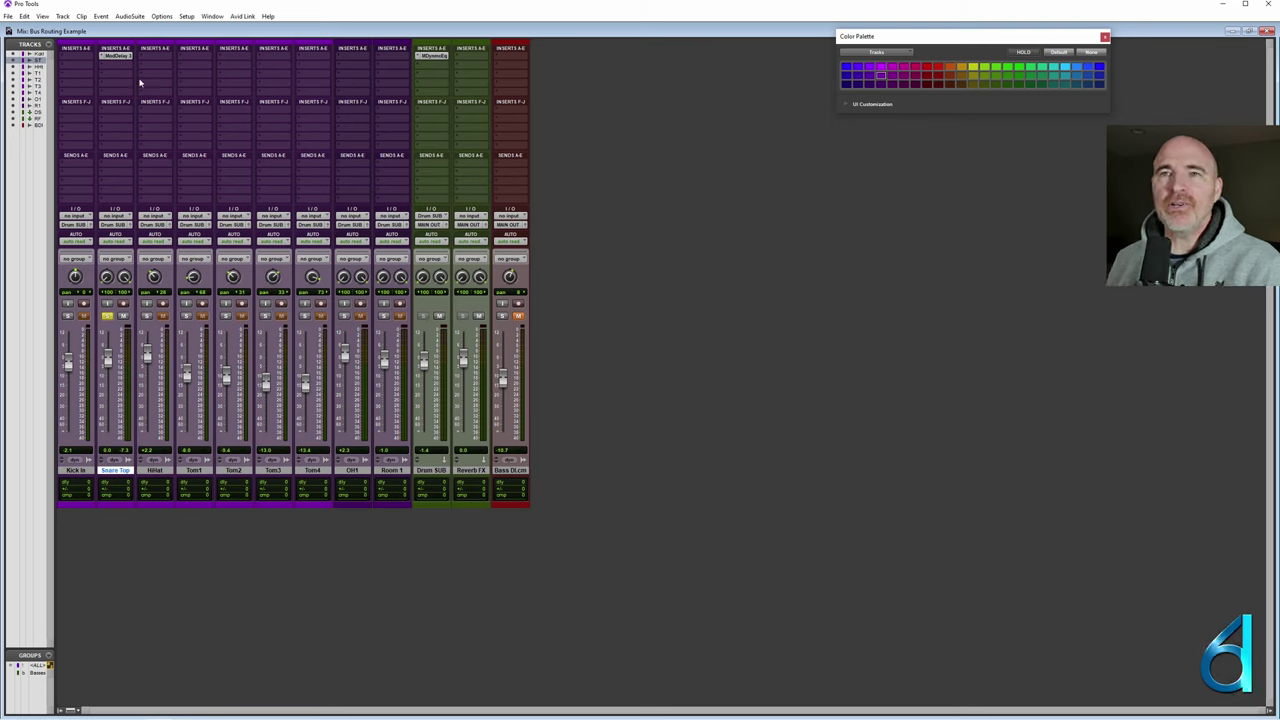
{"action": "left_click", "coordinate": [118, 56]}
{"action": "left_click", "coordinate": [118, 57]}
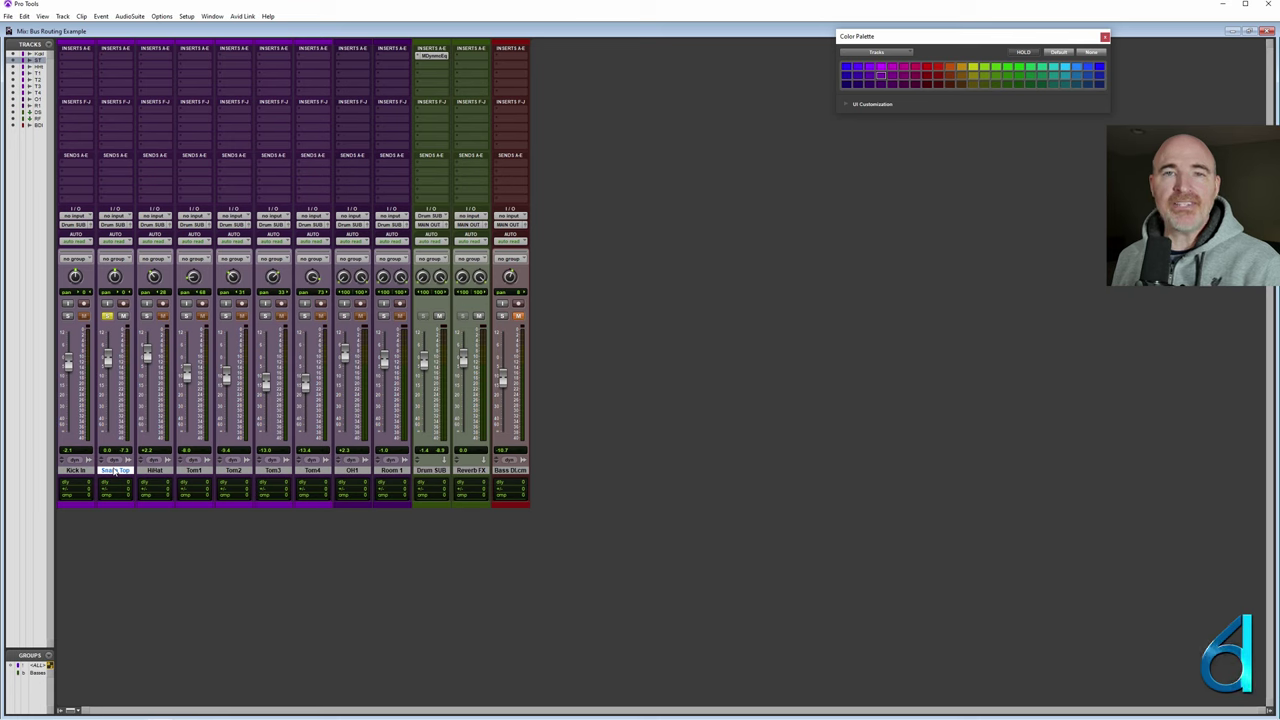
Add a Snare Top send to the Reverb FX aux and lower its send level.
{"action": "left_click", "coordinate": [112, 160]}
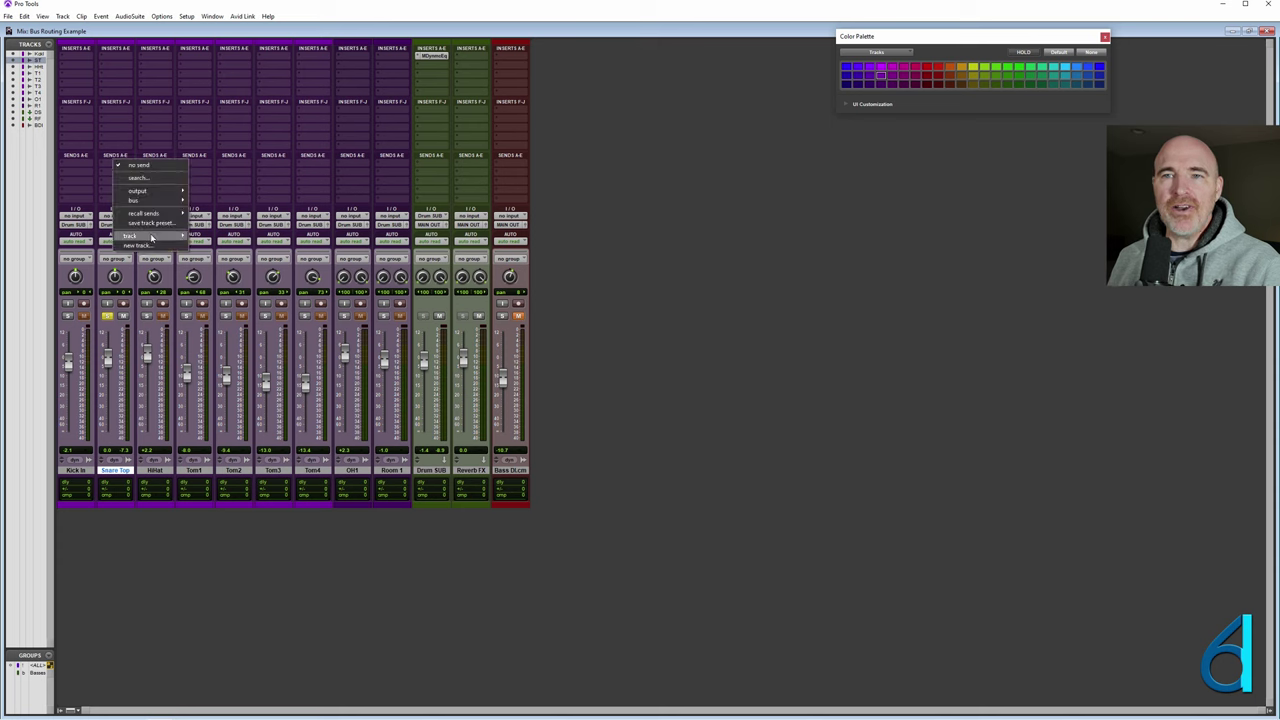
{"action": "mouse_move", "coordinate": [150, 236]}
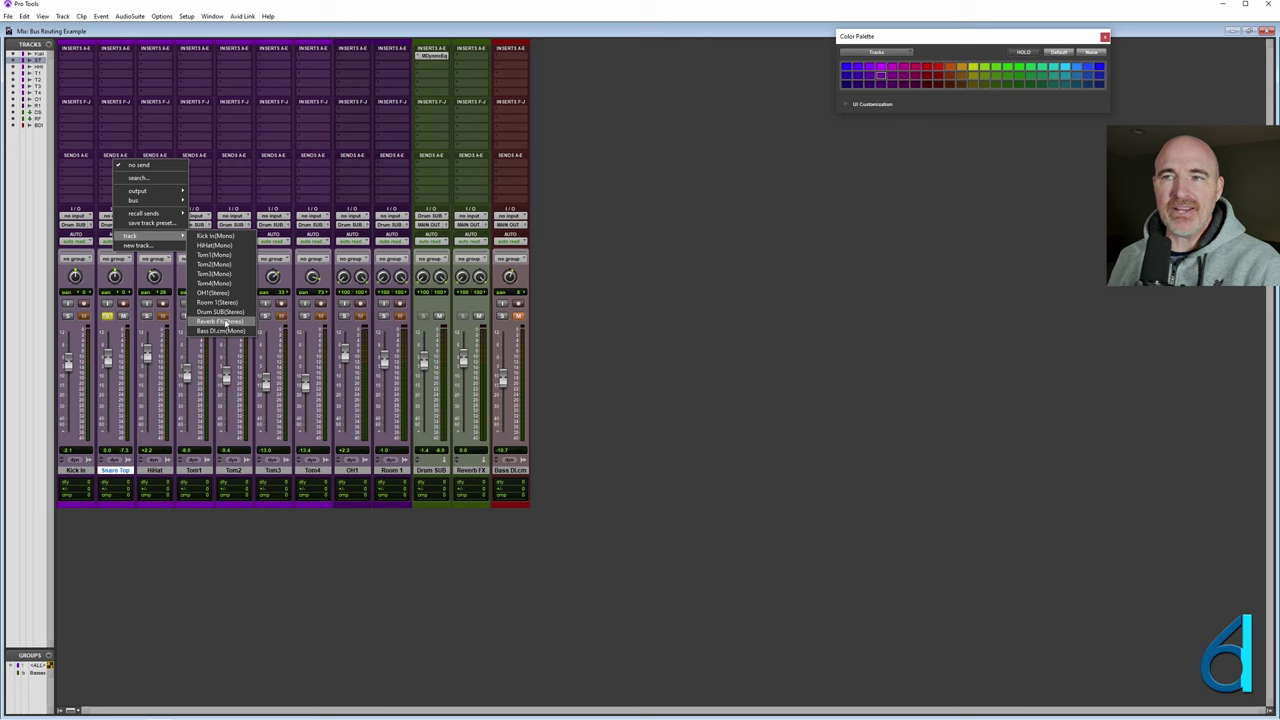
{"action": "left_click", "coordinate": [226, 322]}
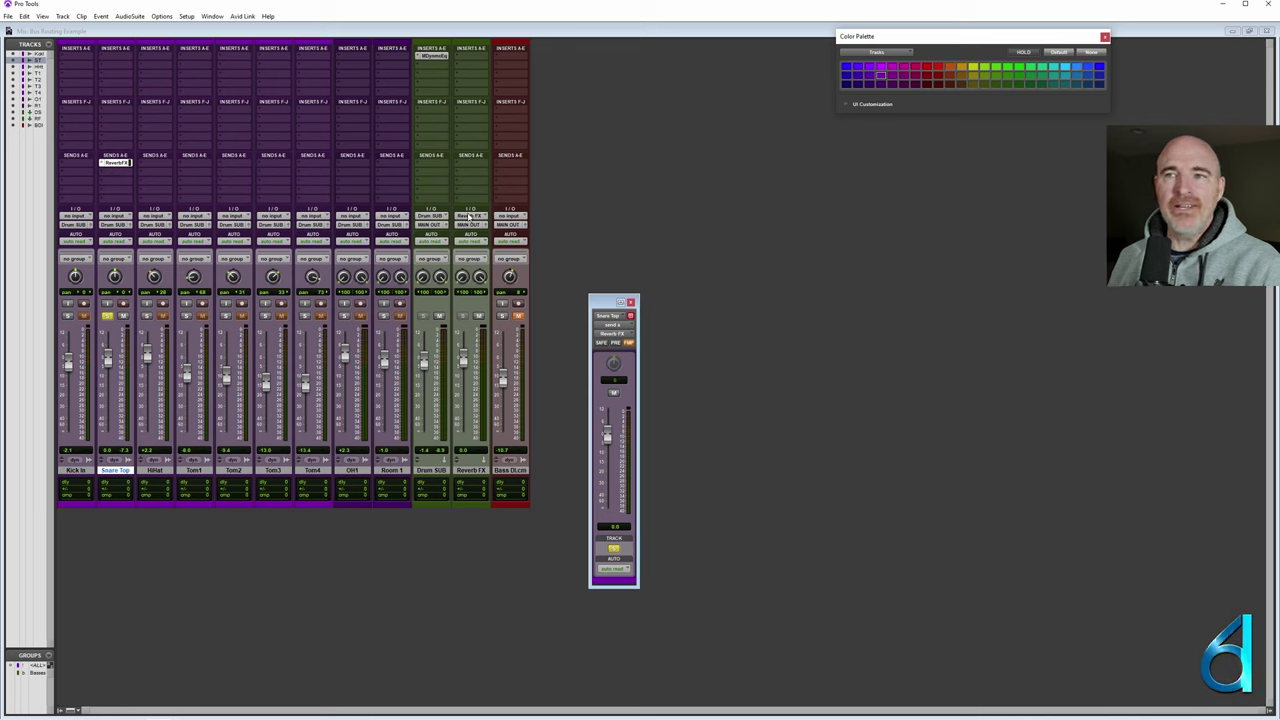
{"action": "left_click", "coordinate": [470, 470]}
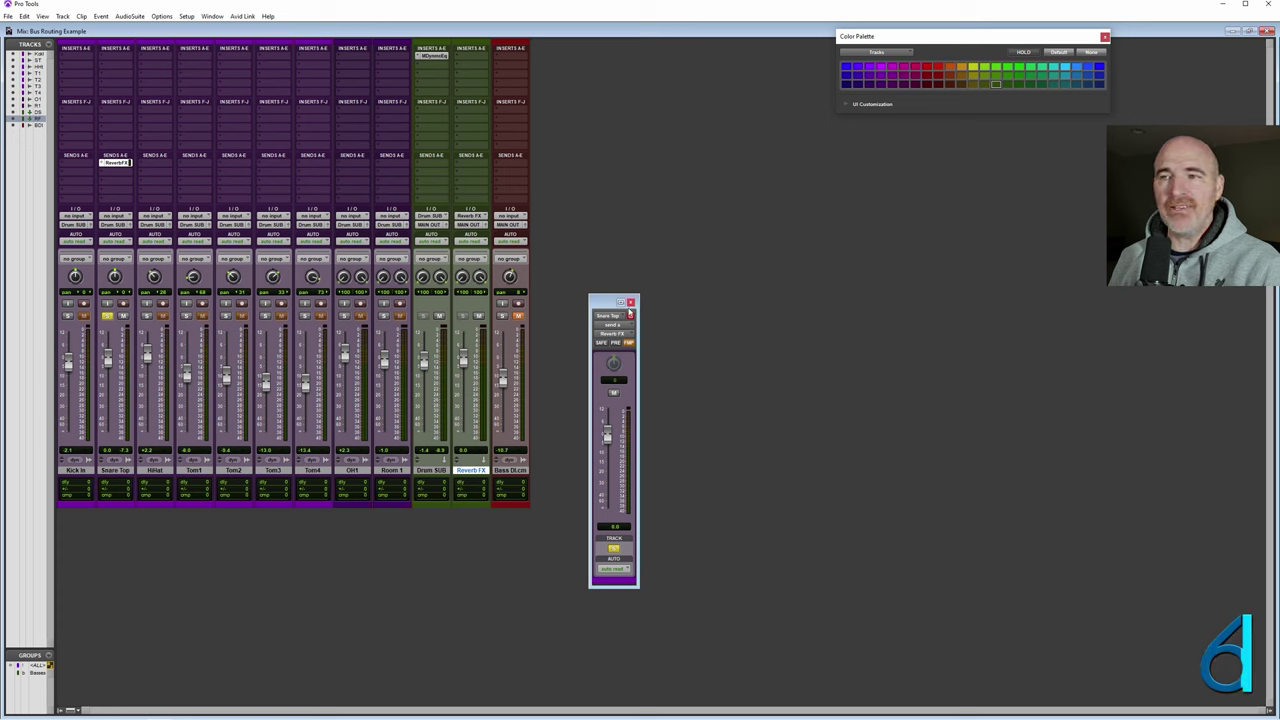
{"action": "left_click_drag", "start_coordinate": [606, 308], "coordinate": [561, 225]}
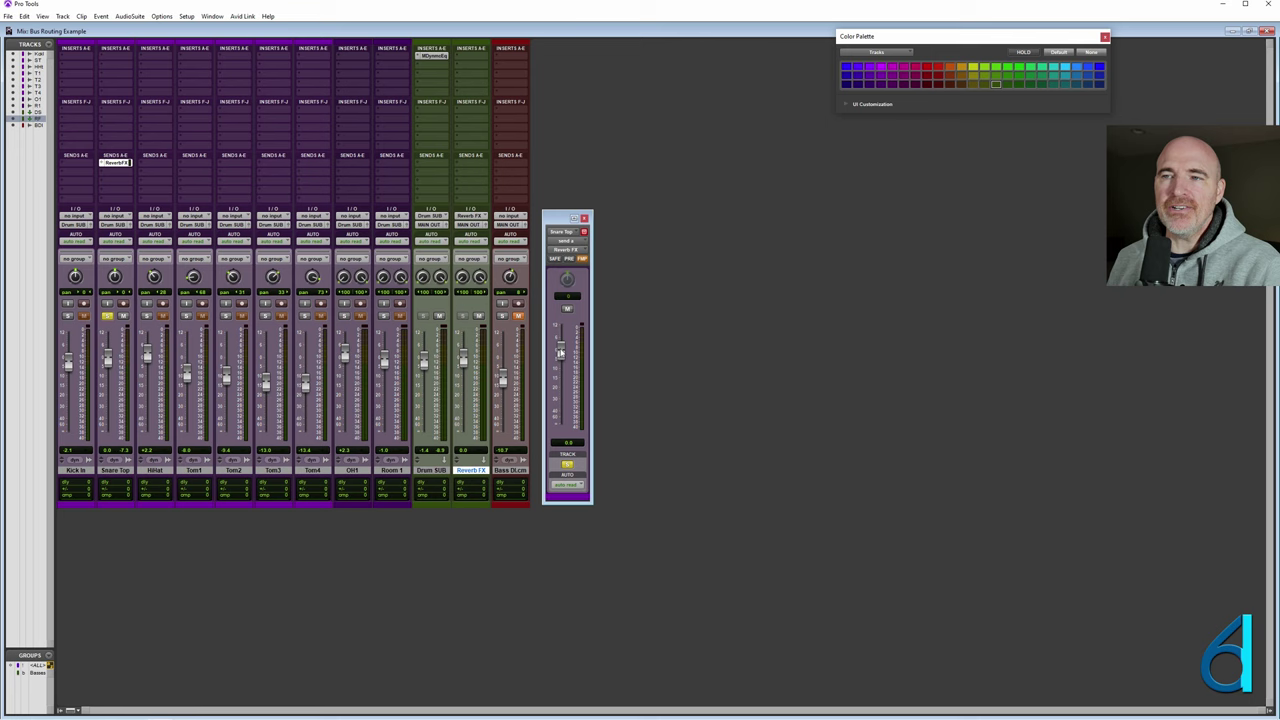
{"action": "mouse_move", "coordinate": [561, 352]}
{"action": "left_mouse_down"}
{"action": "mouse_move", "coordinate": [564, 424]}
{"action": "mouse_move", "coordinate": [573, 351]}
{"action": "left_mouse_up"}
Insert AIR Reverb on the Reverb FX aux.
{"action": "left_click", "coordinate": [466, 58]}
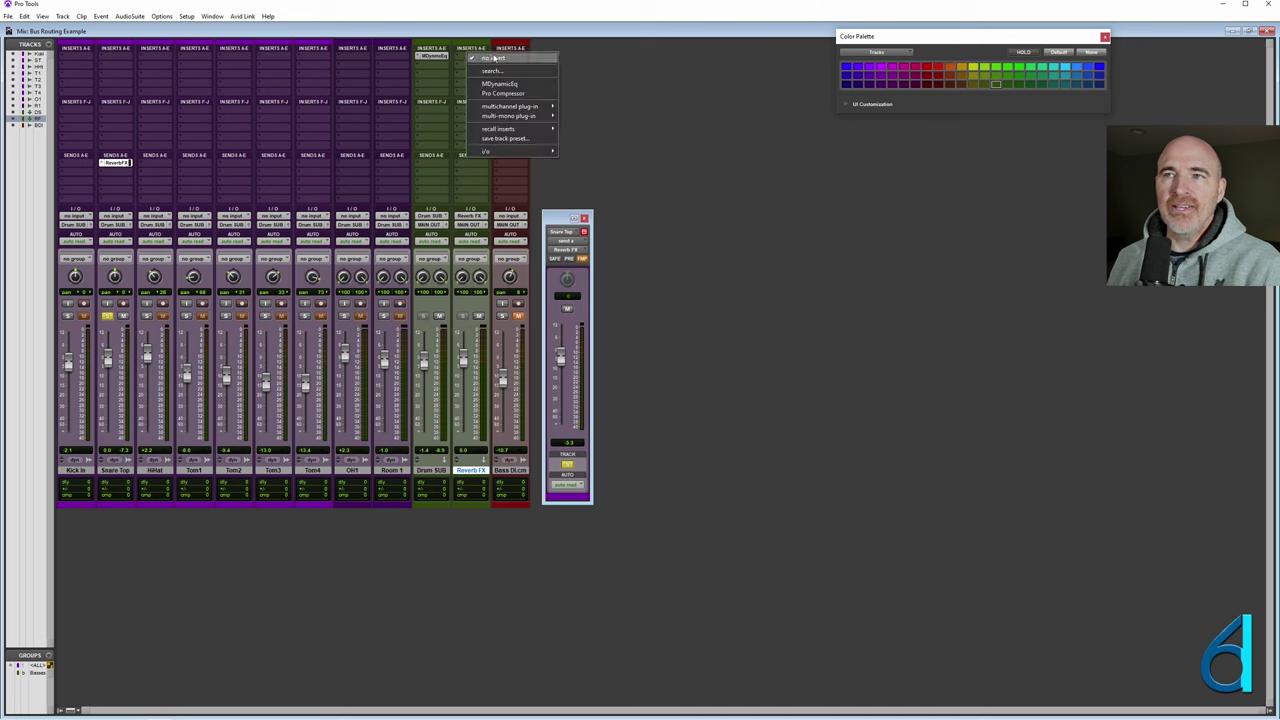
{"action": "mouse_move", "coordinate": [515, 106]}
{"action": "left_click", "coordinate": [592, 116]}
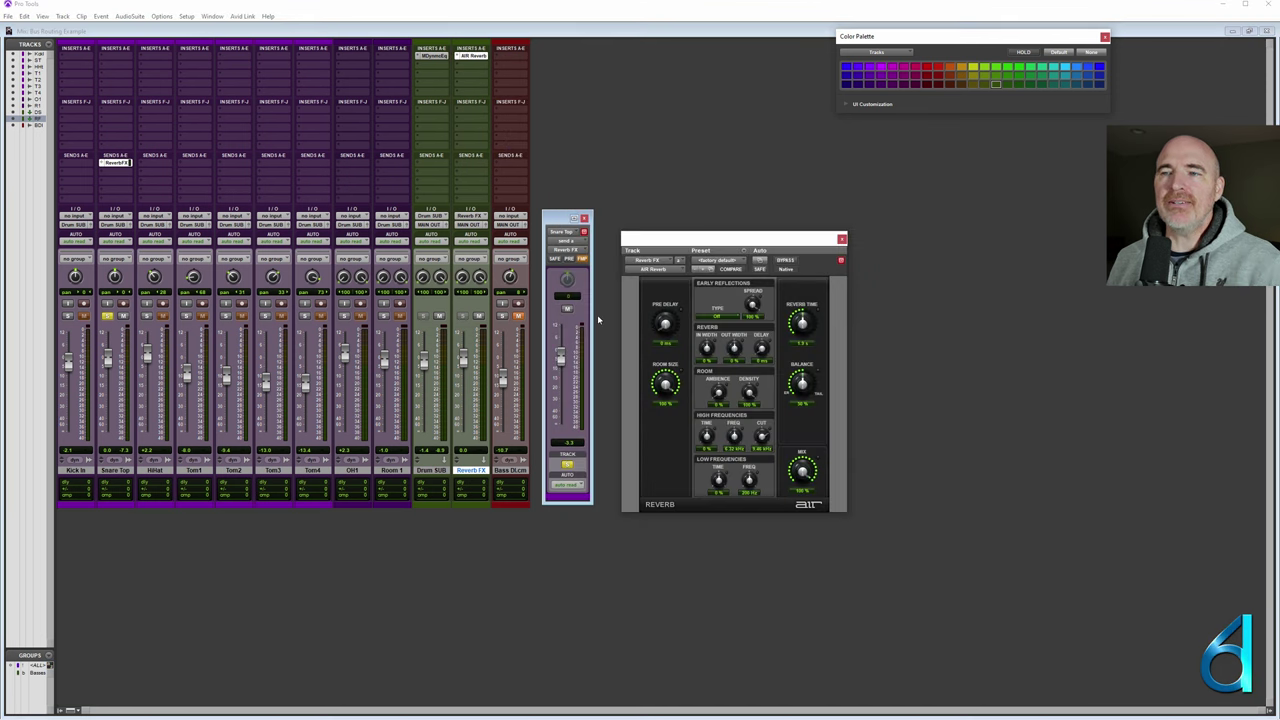
During playback, rebalance the snare's reverb send level, then select Snare Top.
{"action": "key", "text": "space"}
{"action": "mouse_move", "coordinate": [560, 362]}
{"action": "left_mouse_down"}
{"action": "mouse_move", "coordinate": [563, 421]}
{"action": "mouse_move", "coordinate": [561, 348]}
{"action": "left_mouse_up"}
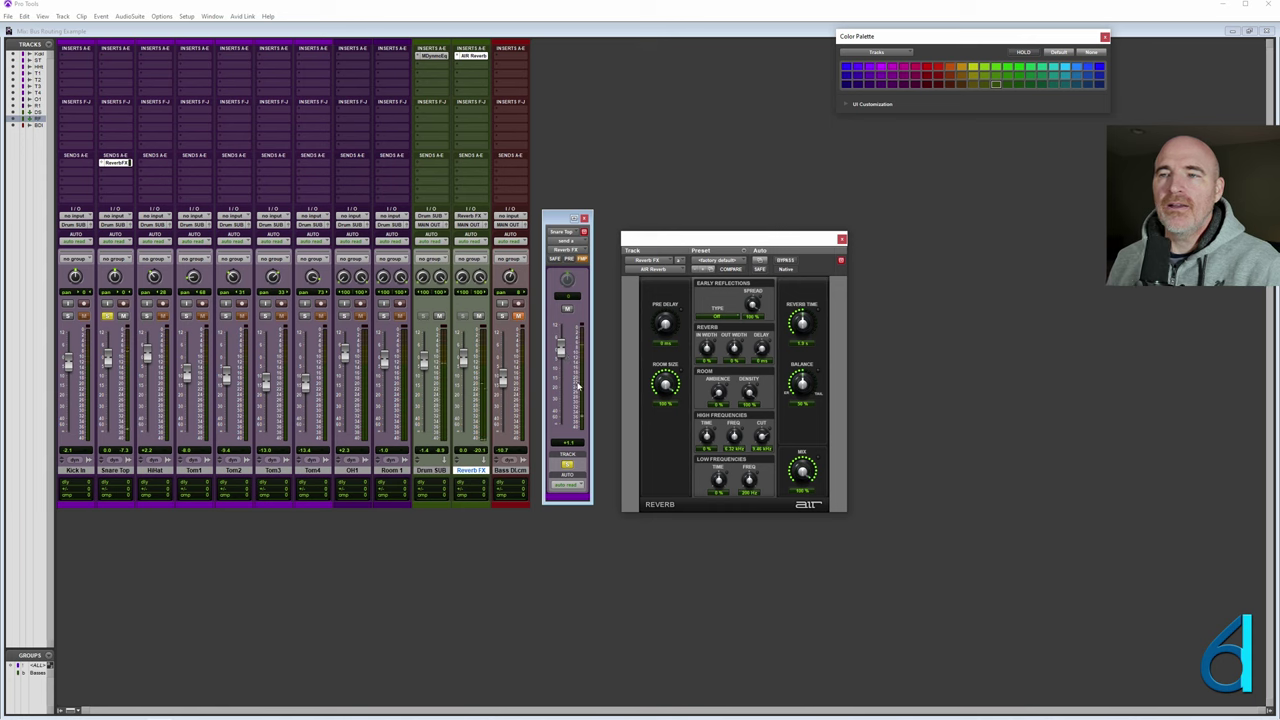
{"action": "left_click_drag", "start_coordinate": [561, 352], "coordinate": [570, 376]}
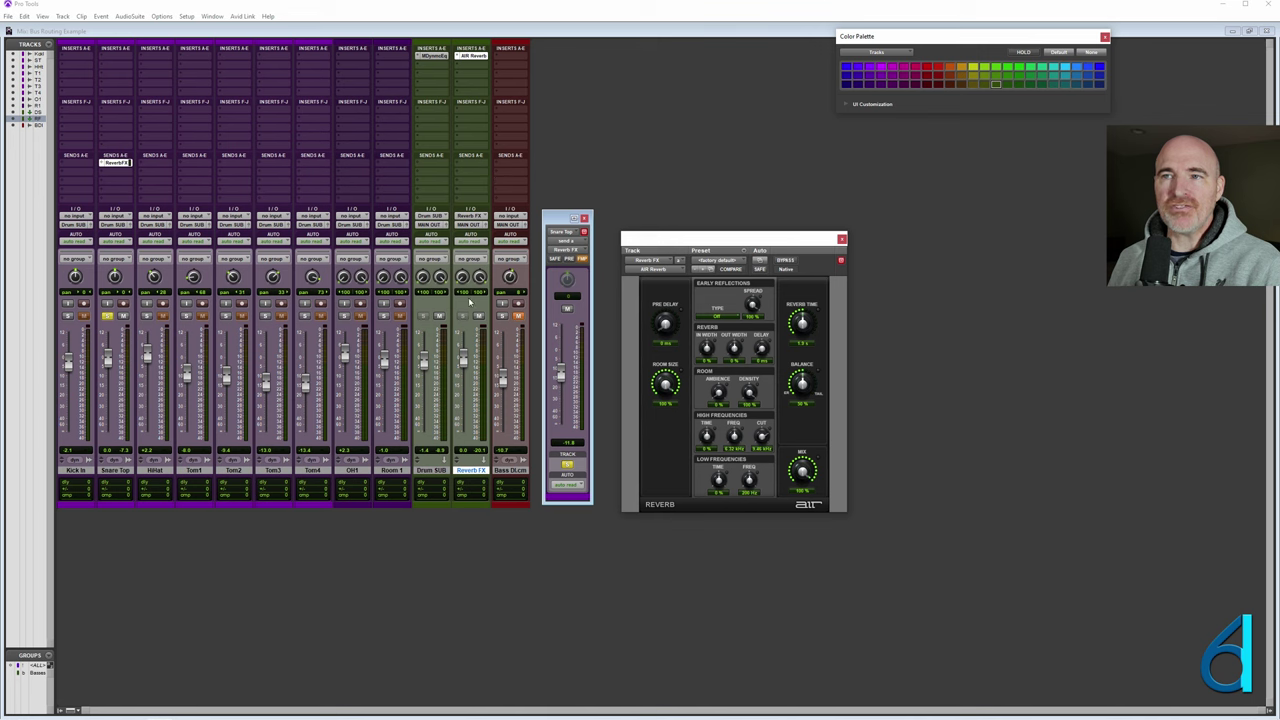
{"action": "left_click", "coordinate": [115, 470]}
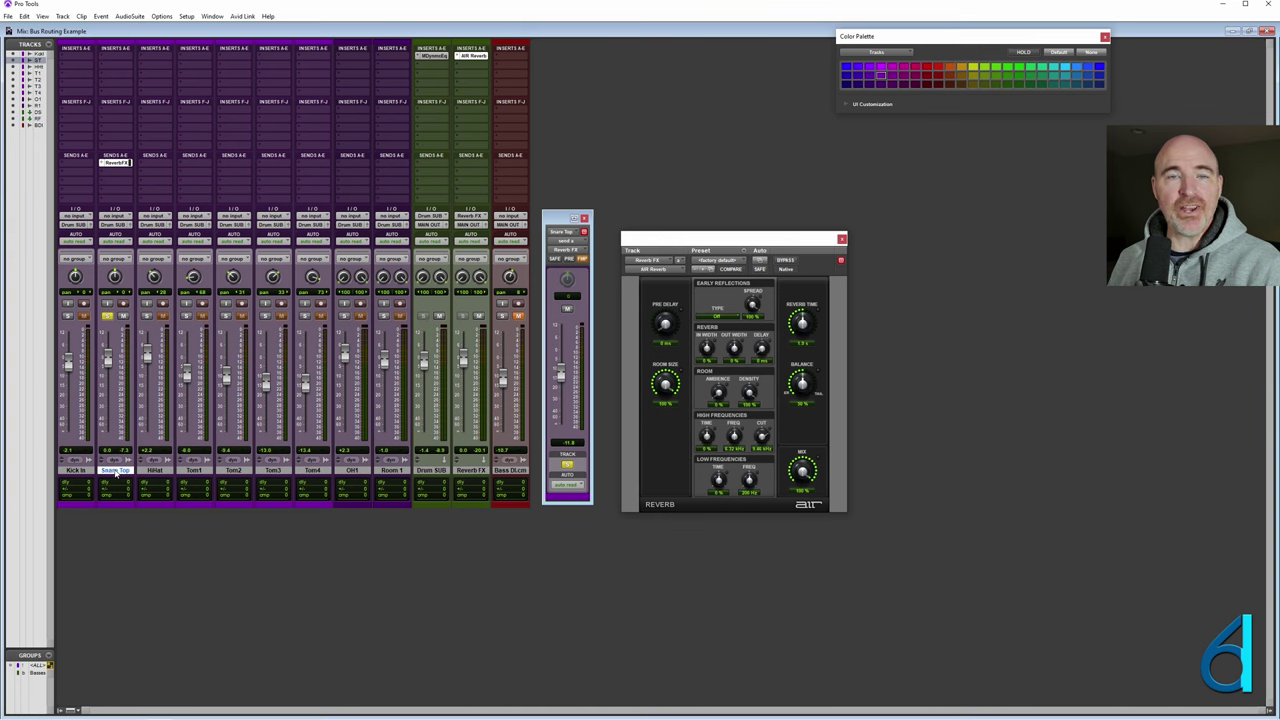
Close the send window, set Snare Top's Reverb FX send level with its fader, and close AIR Reverb.
{"action": "left_click", "coordinate": [584, 218]}
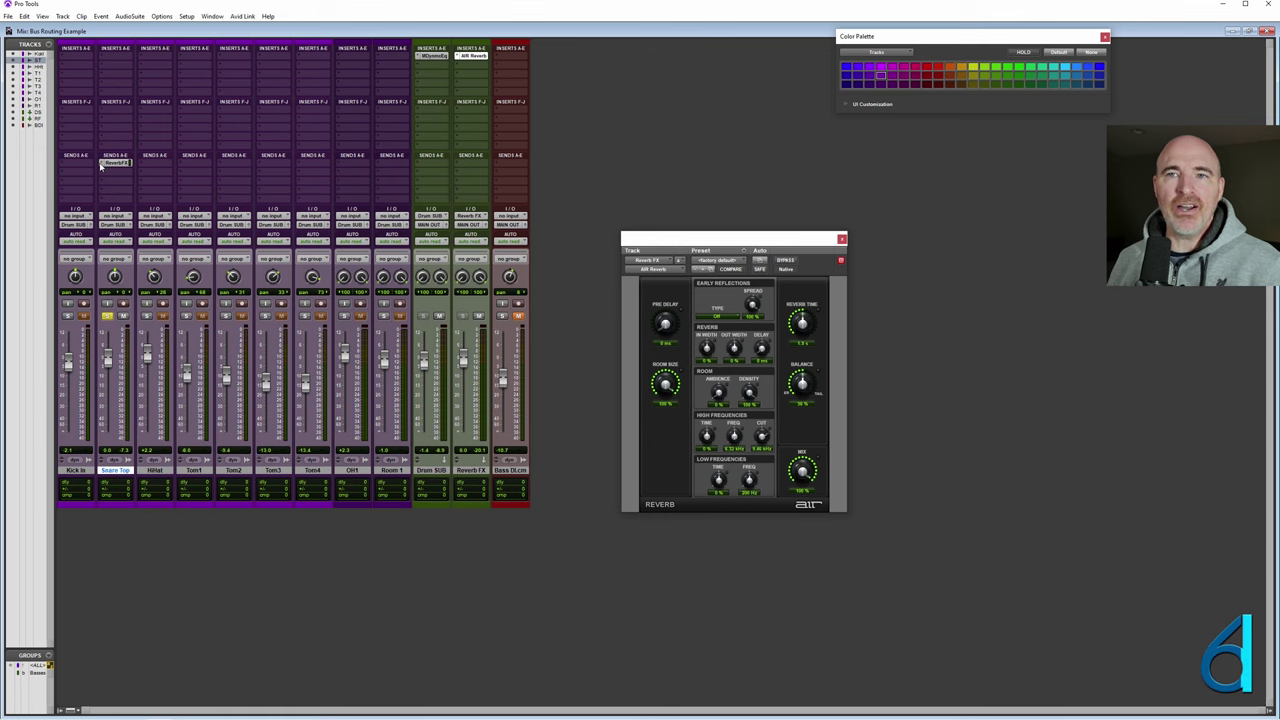
{"action": "left_click", "coordinate": [102, 164], "text": "ctrl"}
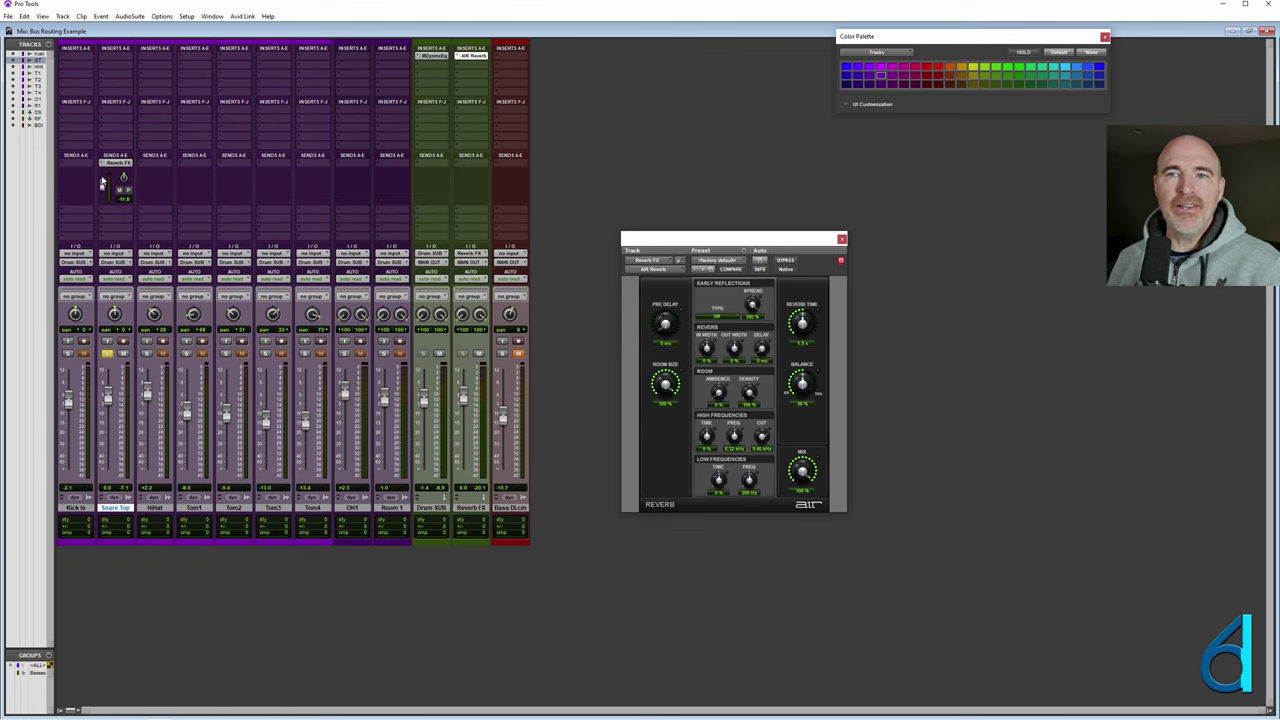
{"action": "mouse_move", "coordinate": [103, 185]}
{"action": "left_mouse_down"}
{"action": "mouse_move", "coordinate": [108, 198]}
{"action": "mouse_move", "coordinate": [103, 188]}
{"action": "left_mouse_up"}
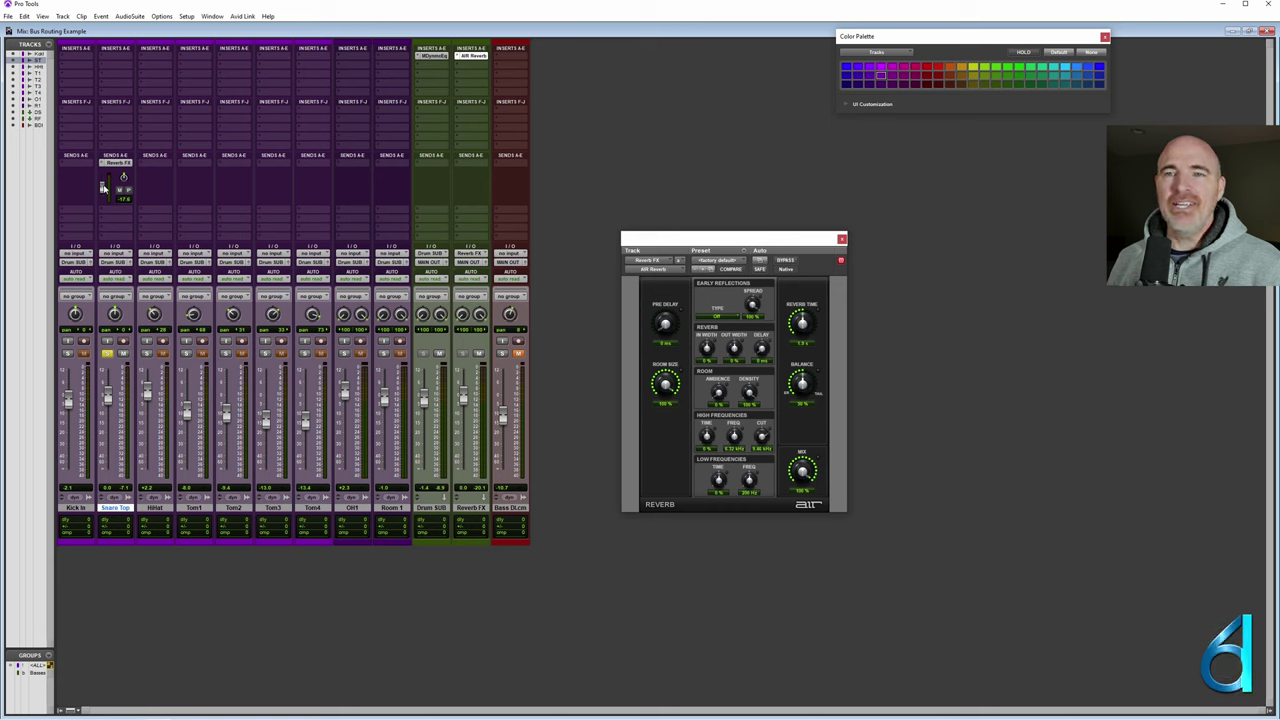
{"action": "left_click_drag", "start_coordinate": [103, 187], "coordinate": [108, 172]}
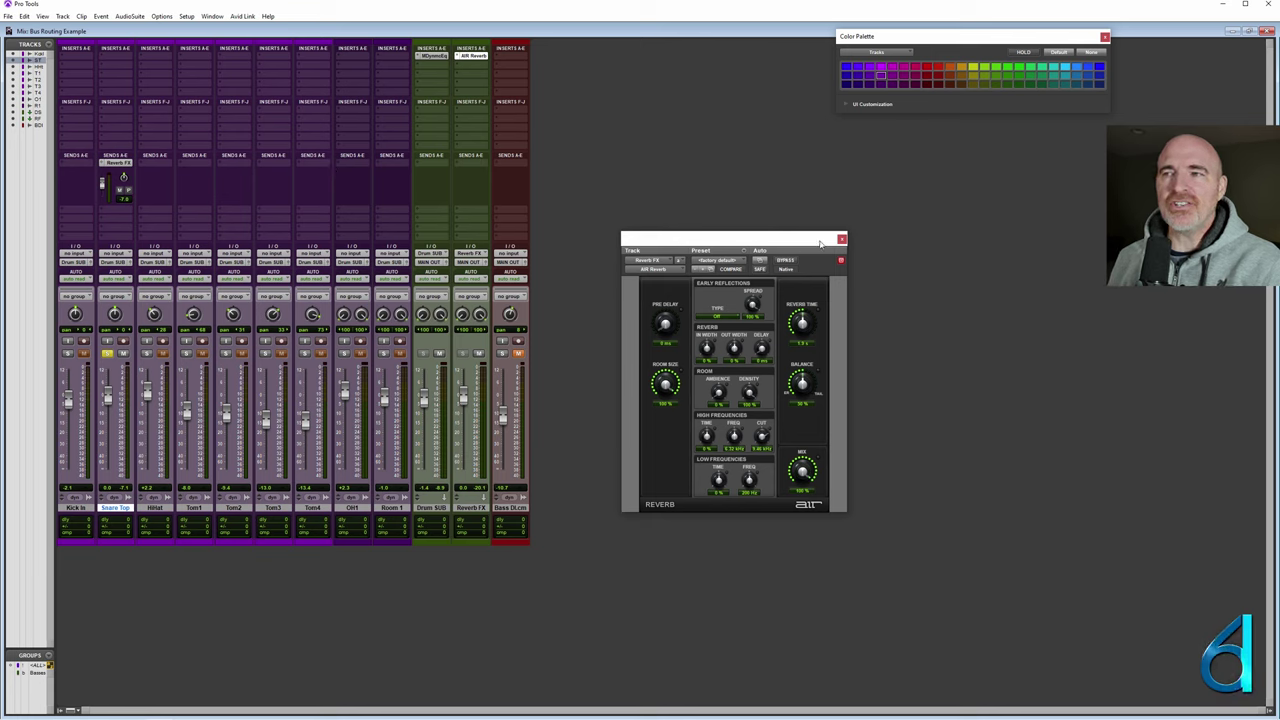
{"action": "left_click", "coordinate": [841, 240]}
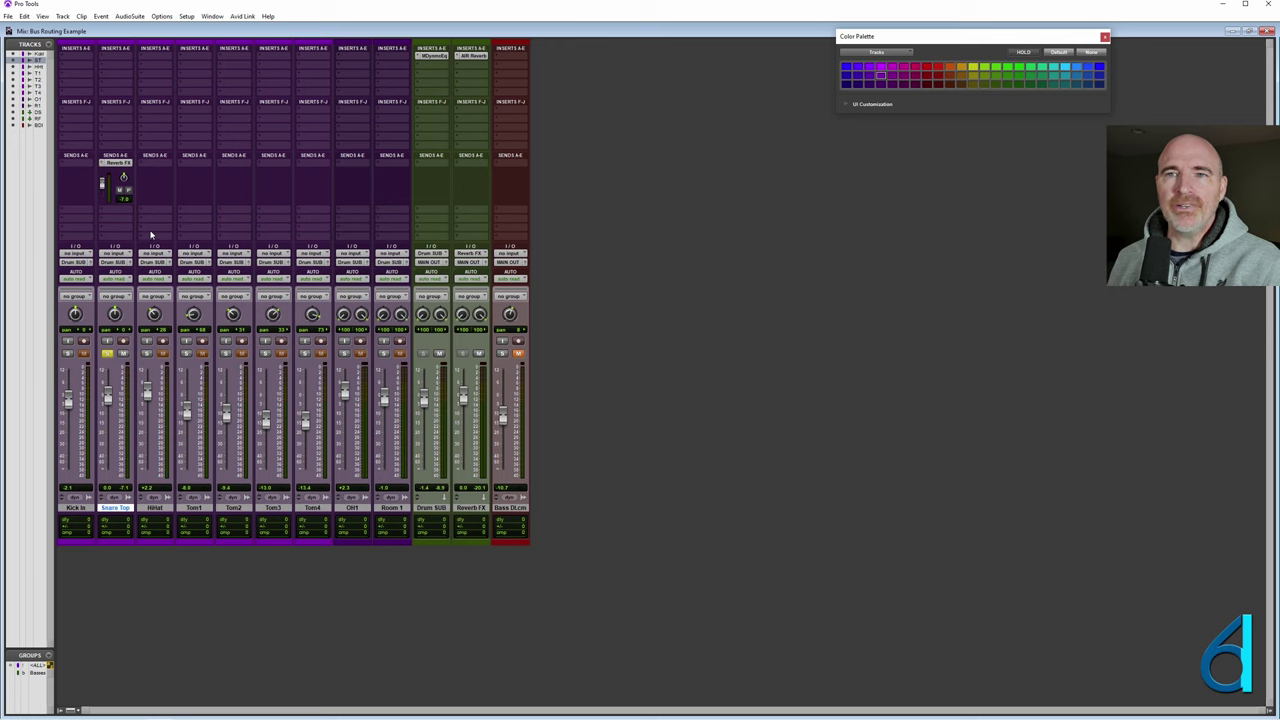
Unsolo Snare Top and make it the selected track.
{"action": "left_click", "coordinate": [107, 354]}
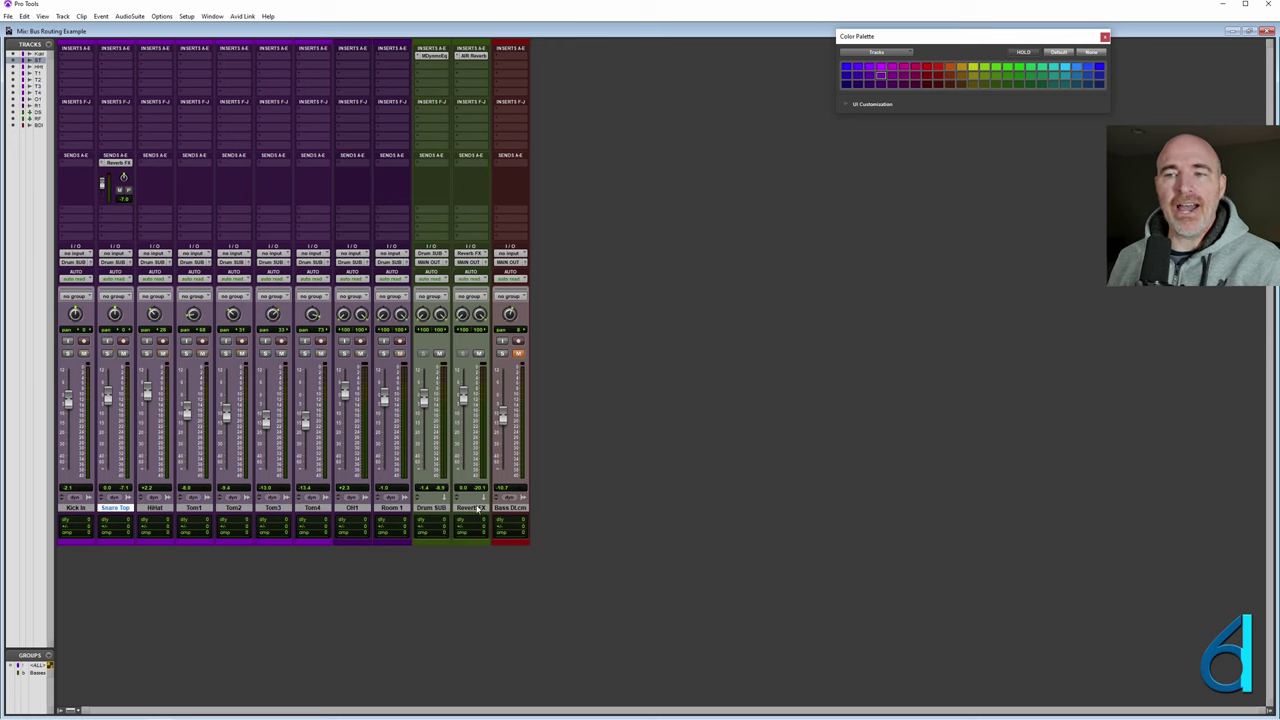
{"action": "left_click", "coordinate": [477, 508]}
{"action": "left_click", "coordinate": [470, 510]}
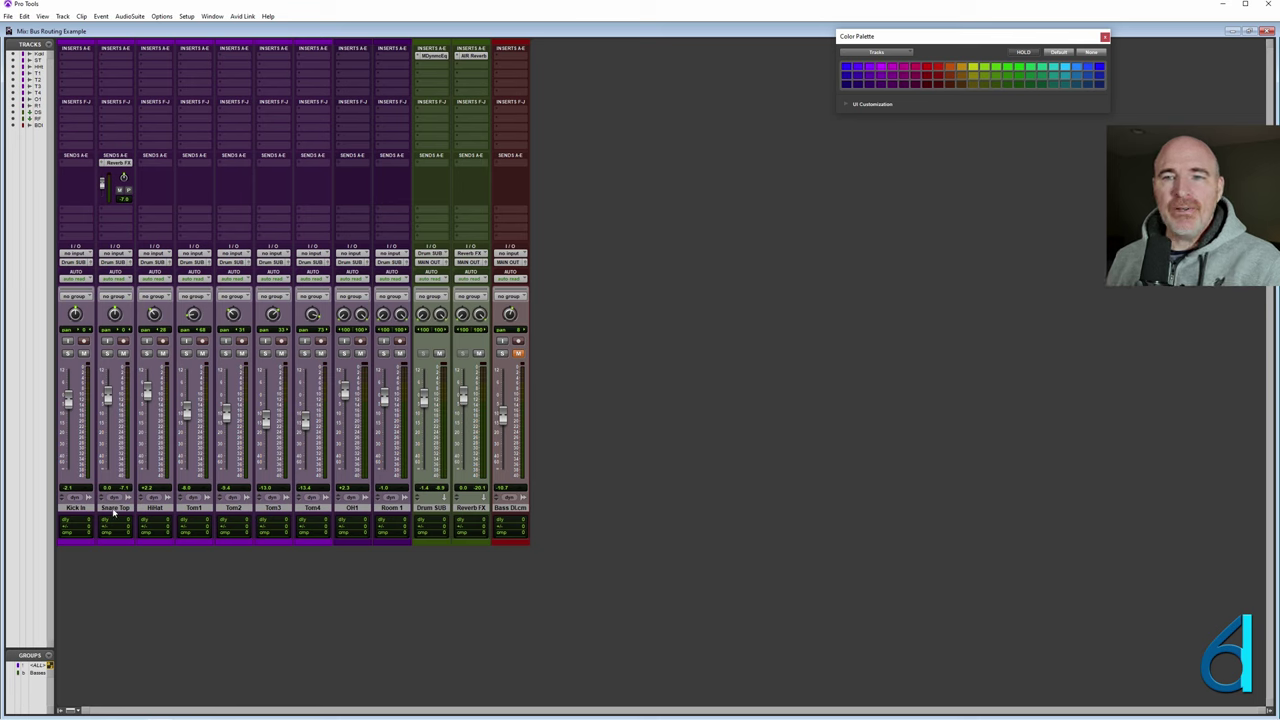
{"action": "left_click", "coordinate": [115, 510]}
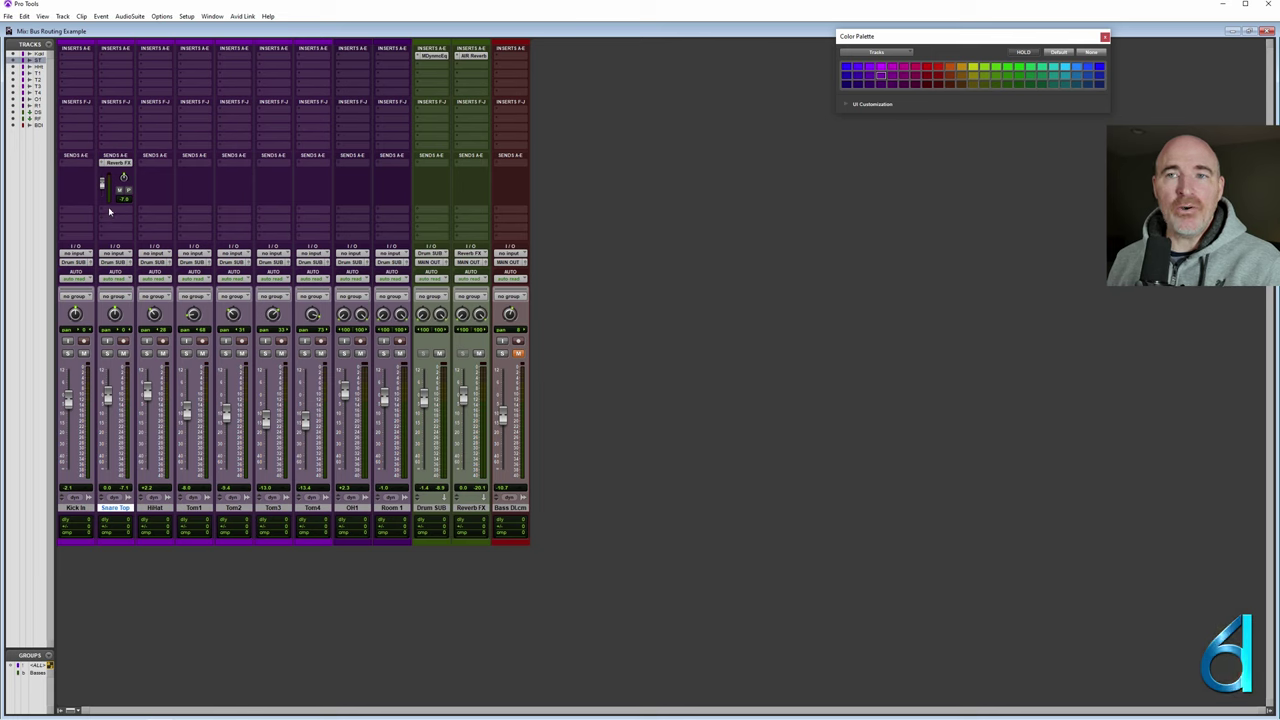
Assign Snare Top's next send to a new mono aux track named Snare Dyn.
{"action": "left_click", "coordinate": [110, 211]}
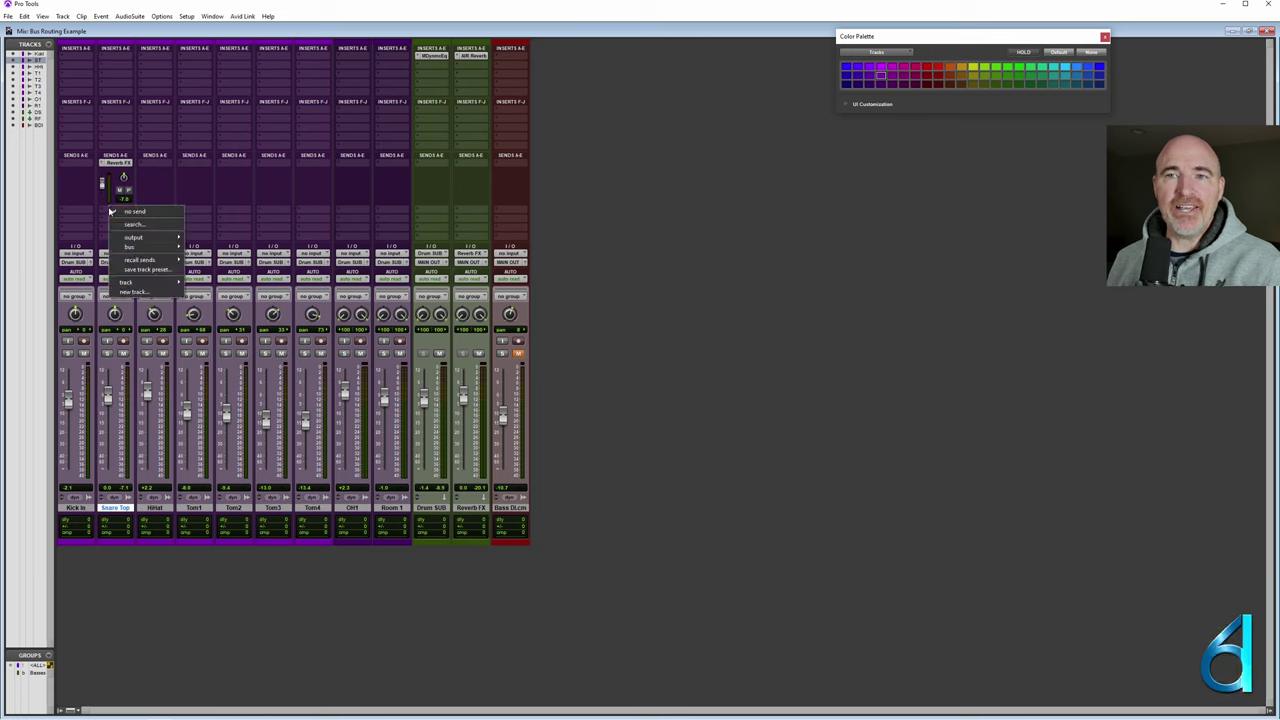
{"action": "left_click", "coordinate": [135, 291]}
{"action": "left_click", "coordinate": [493, 246]}
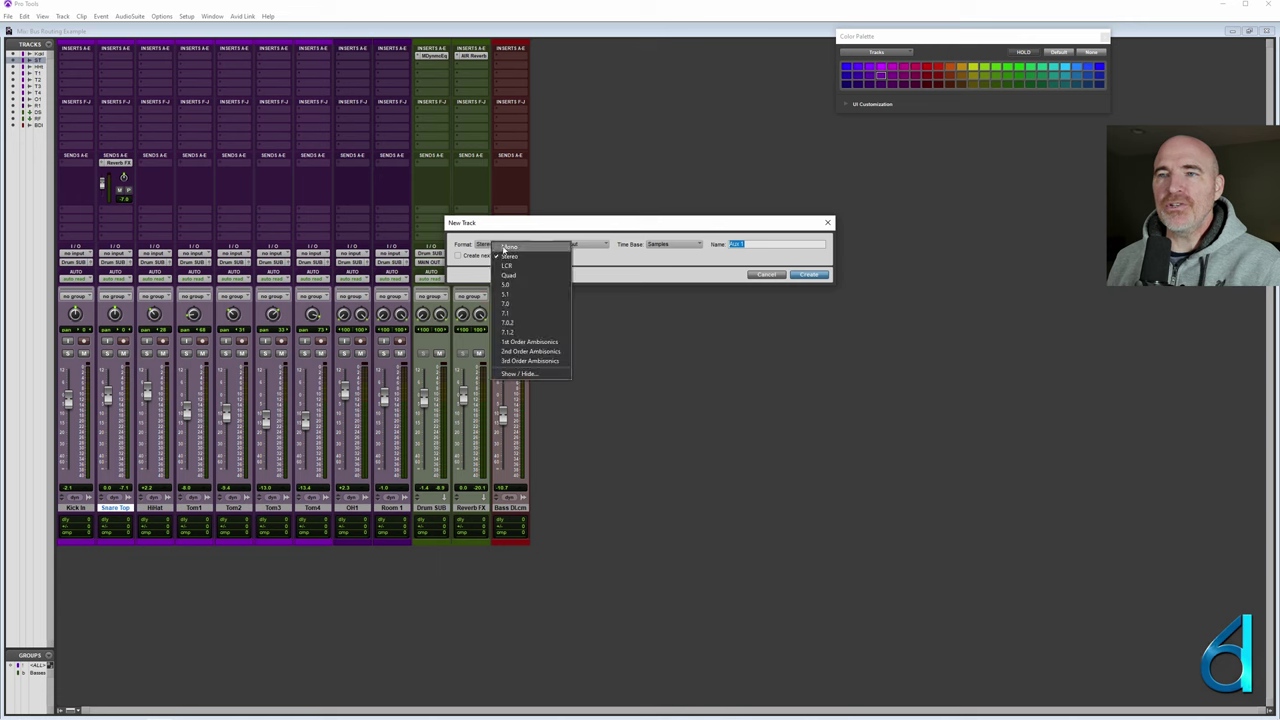
{"action": "left_click", "coordinate": [515, 247]}
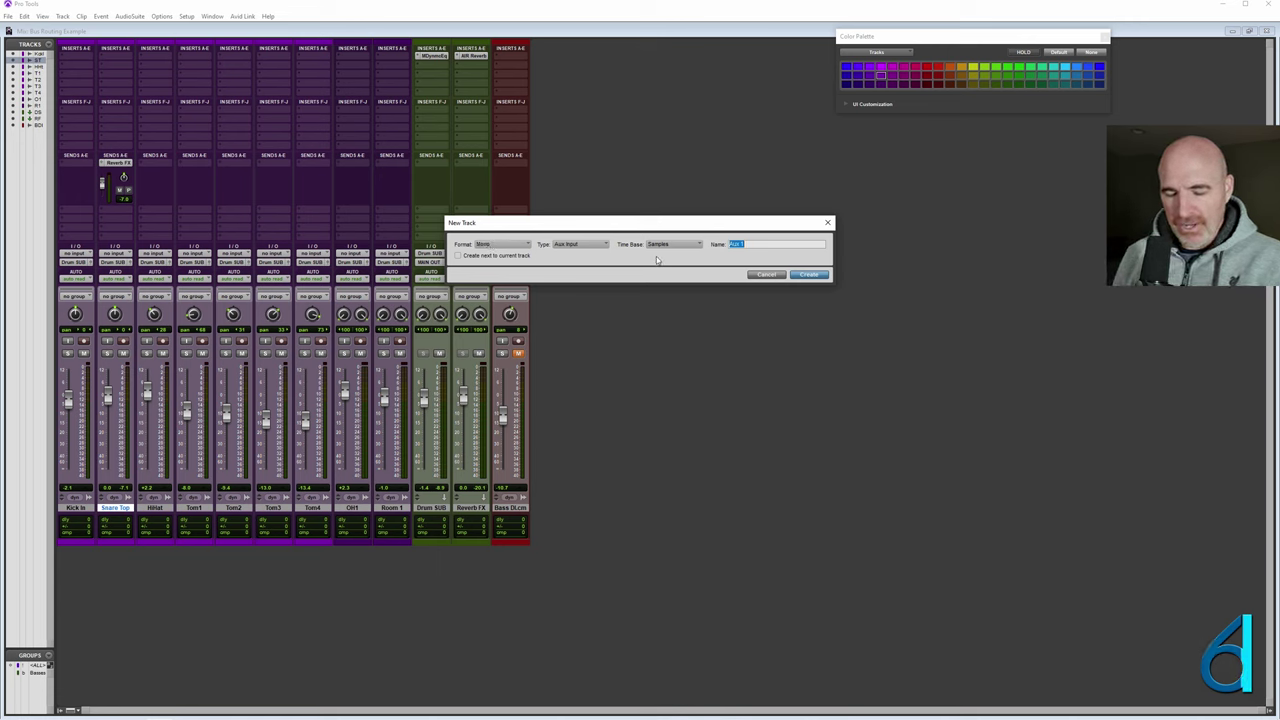
{"action": "type", "text": "Snare Dyn"}
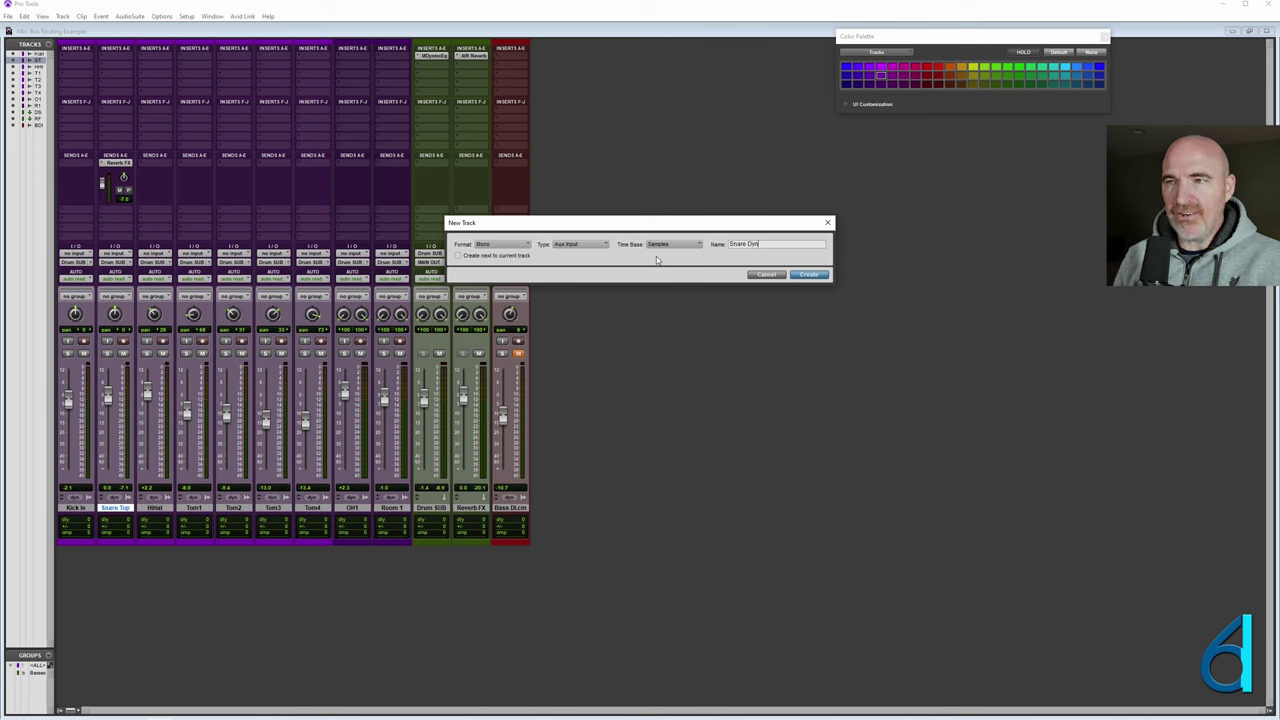
{"action": "key", "text": "Return"}
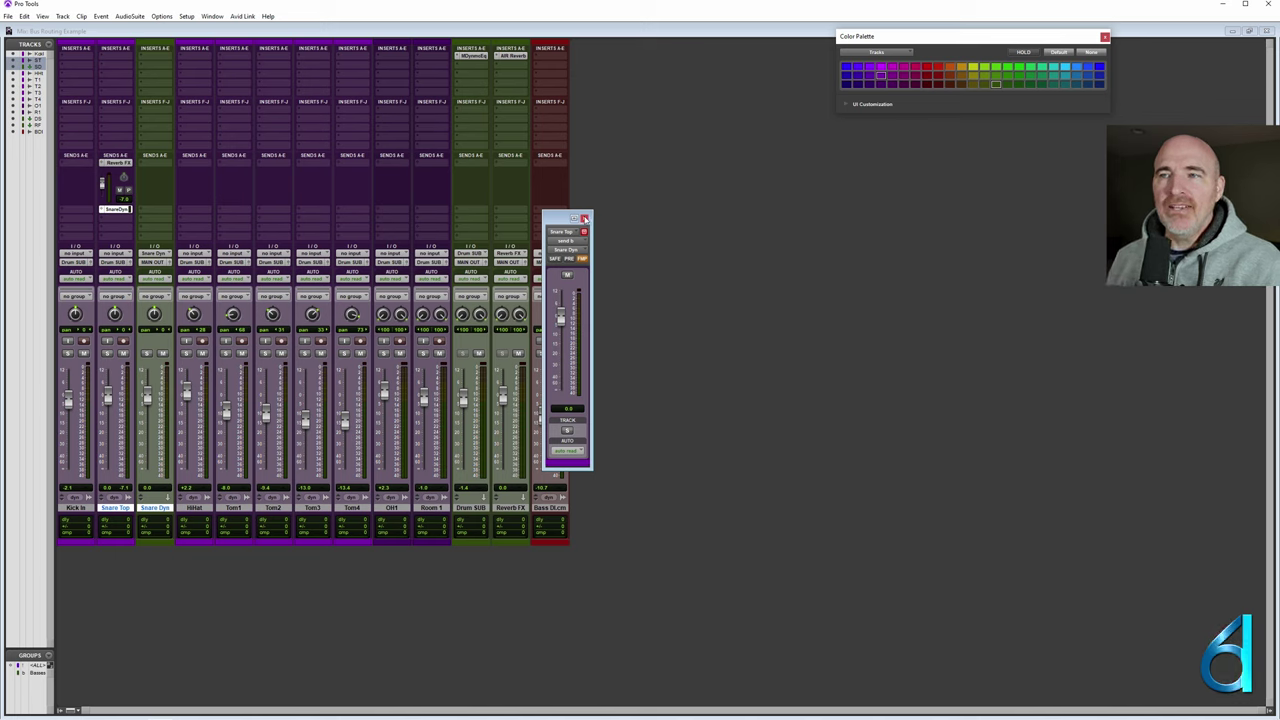
Close the Snare Dyn send window and solo Snare Top.
{"action": "left_click", "coordinate": [584, 218]}
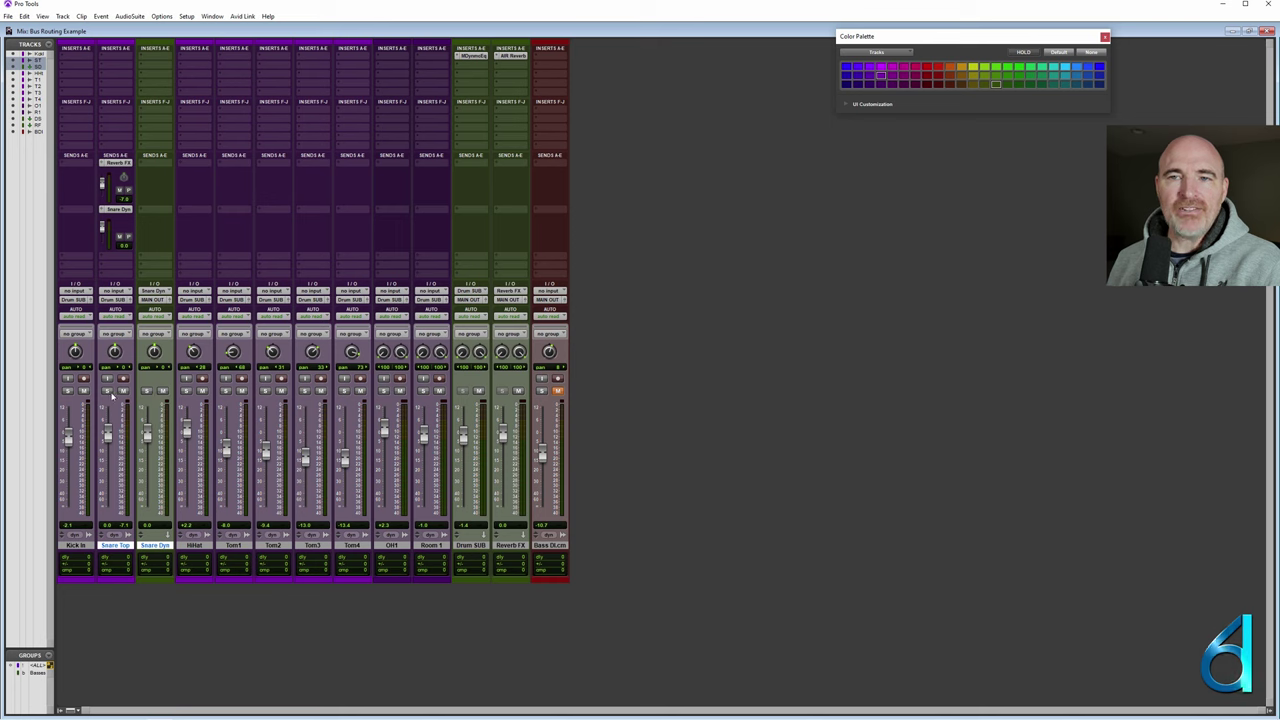
{"action": "left_click", "coordinate": [108, 390]}
Solo Snare Dyn, insert the Dynamics > Purple Audio MC77, and place its window beside the mixer.
{"action": "left_click", "coordinate": [147, 390]}
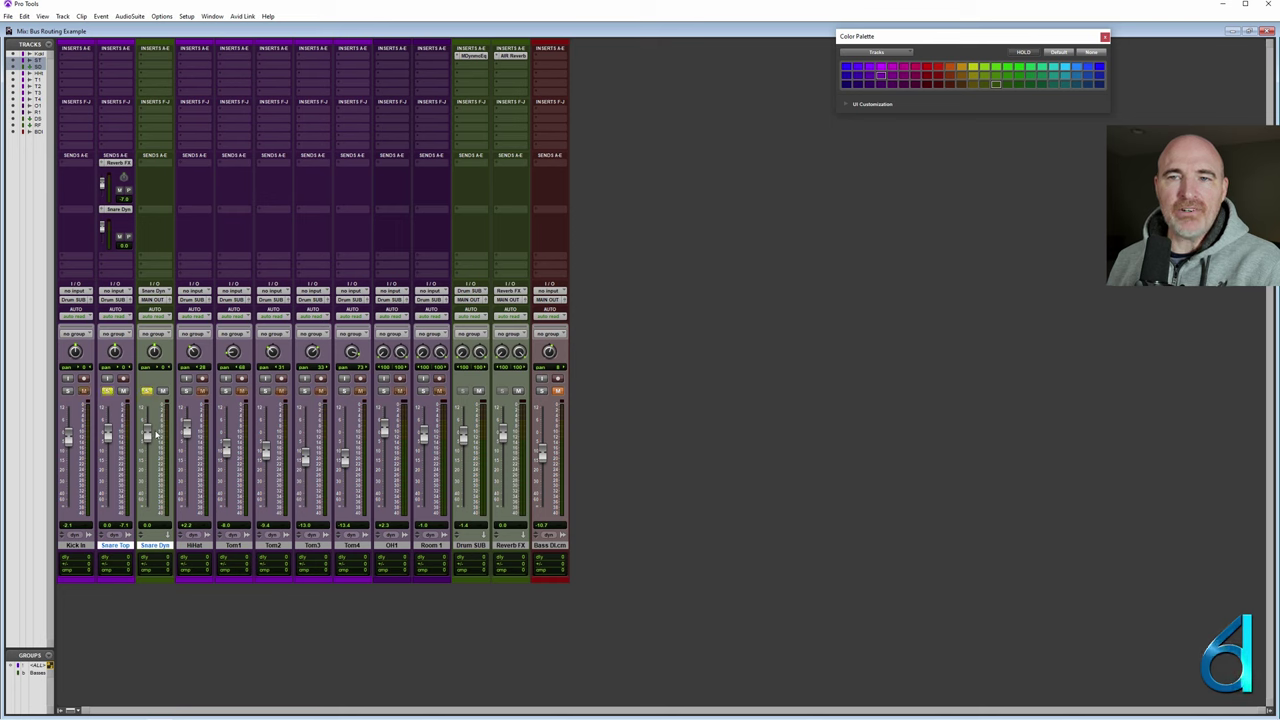
{"action": "left_click", "coordinate": [156, 56]}
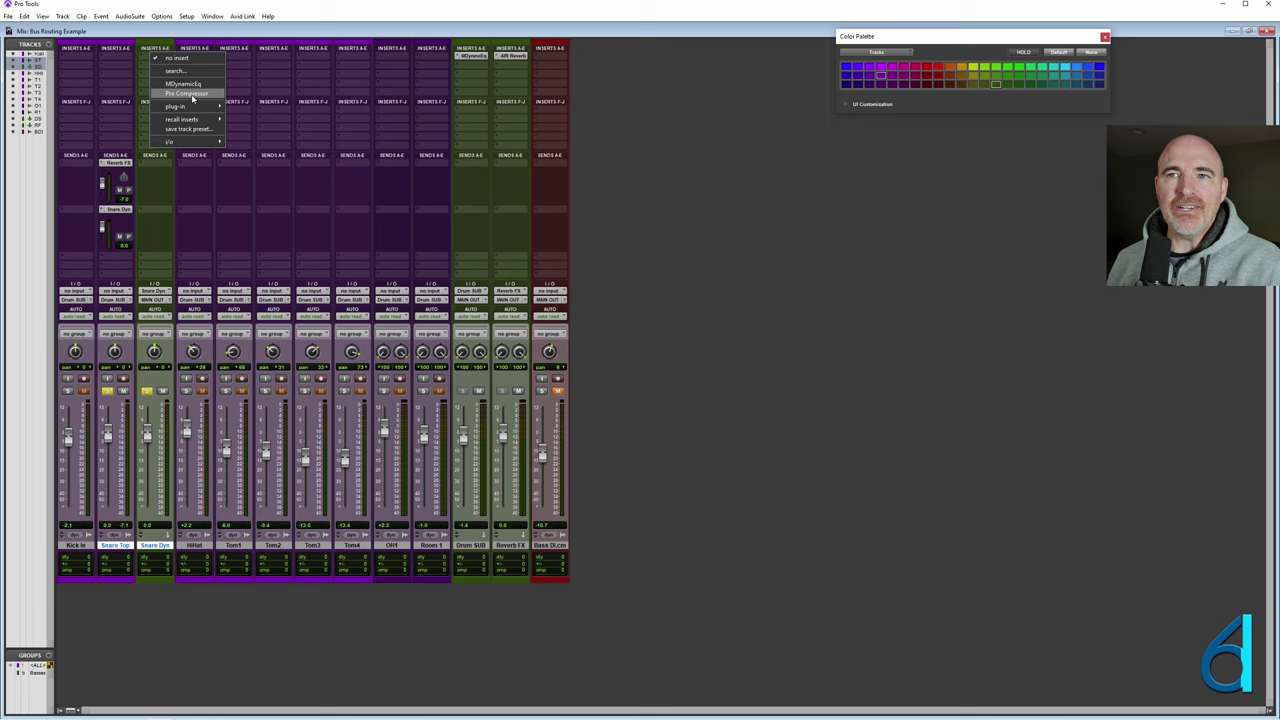
{"action": "mouse_move", "coordinate": [185, 106]}
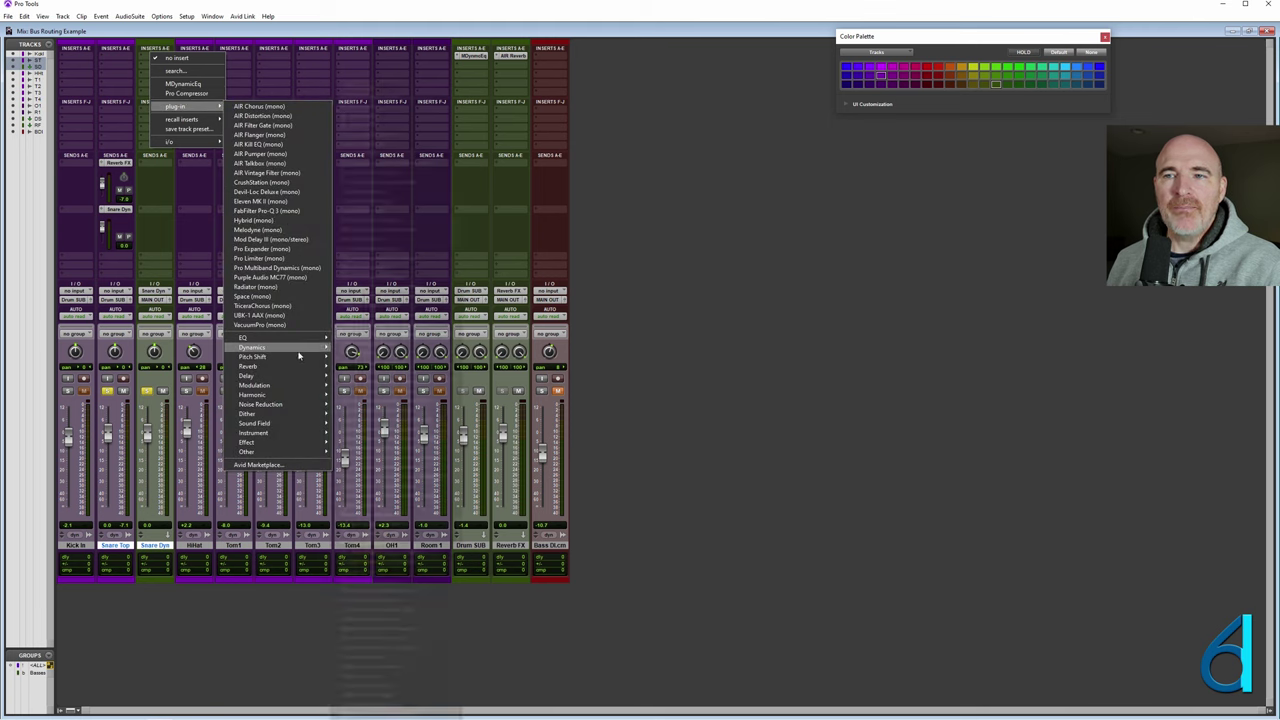
{"action": "mouse_move", "coordinate": [298, 356]}
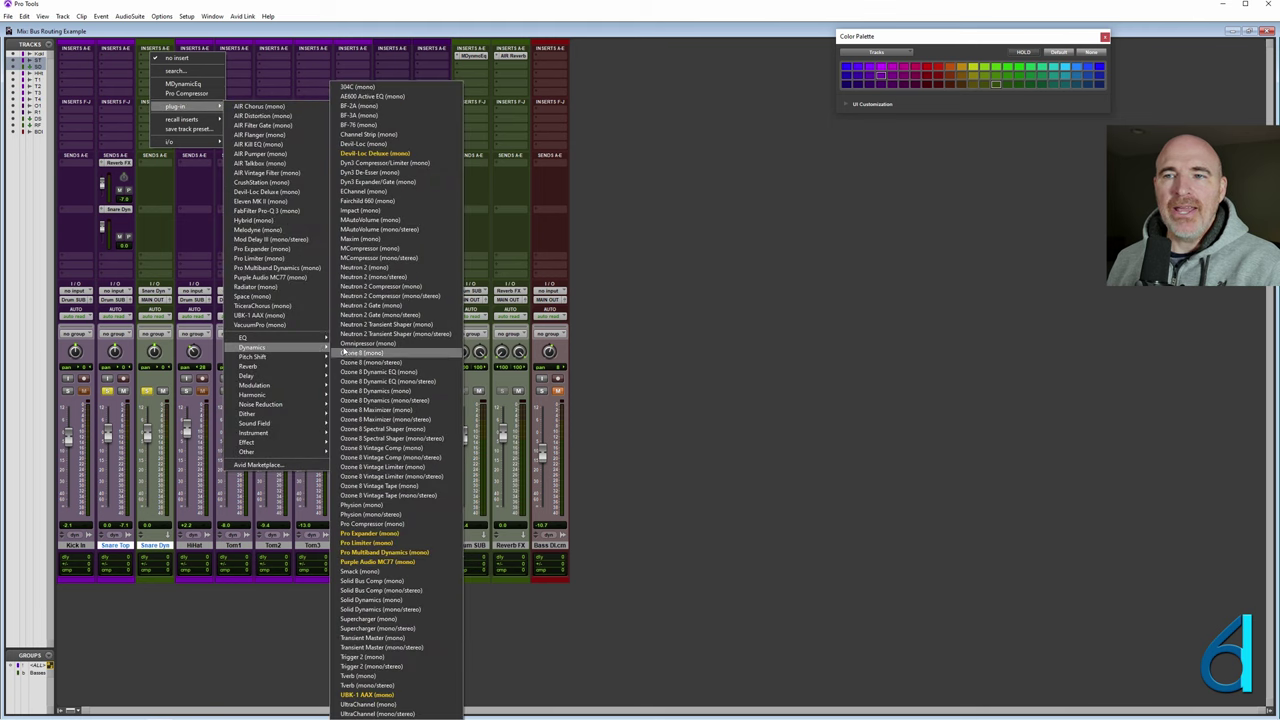
{"action": "left_click", "coordinate": [380, 562]}
{"action": "left_click_drag", "start_coordinate": [743, 245], "coordinate": [699, 236]}
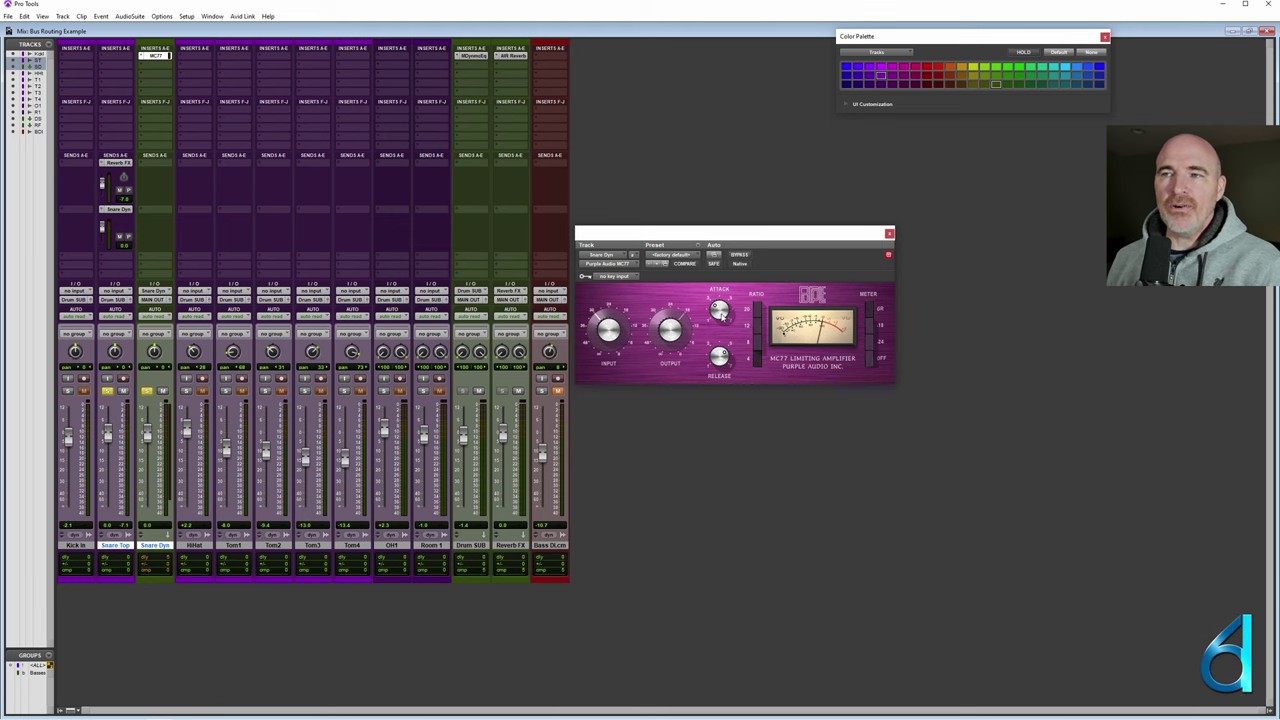
In the Edit window, zoom in around bar 7 and select the snare hit on Snare Top.
{"action": "key", "text": "ctrl+equal"}
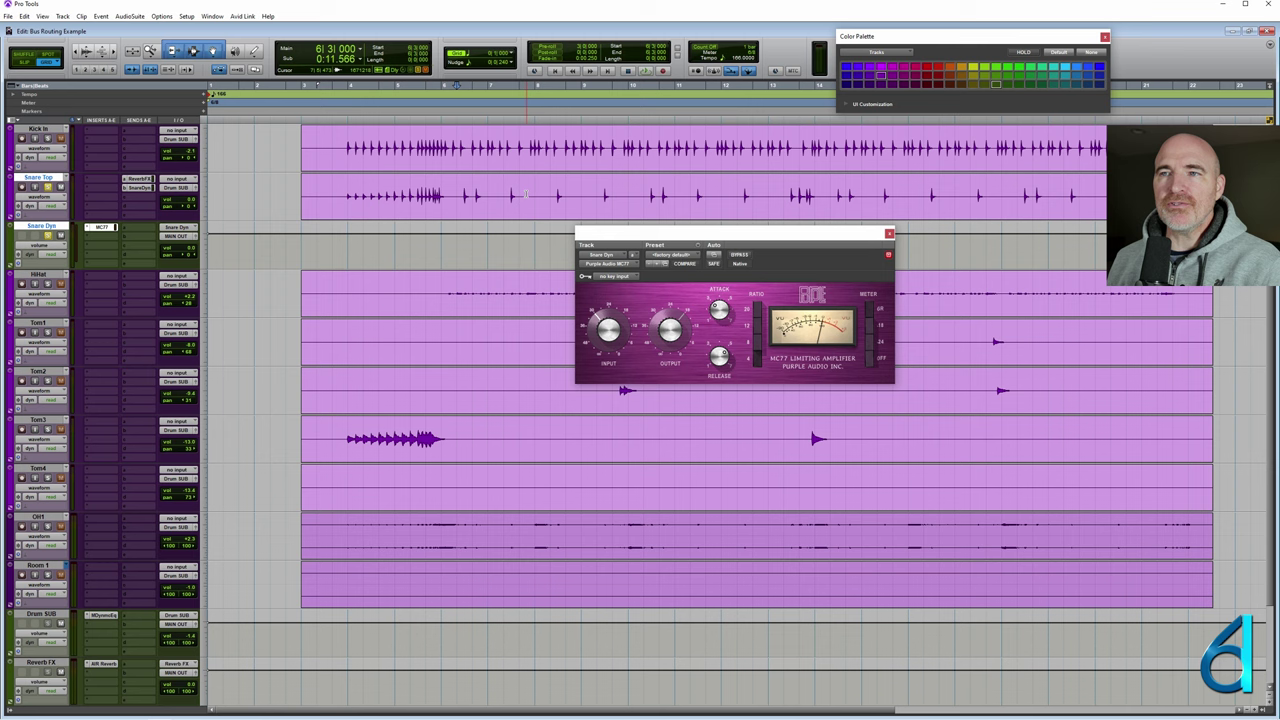
{"action": "left_click", "coordinate": [508, 179]}
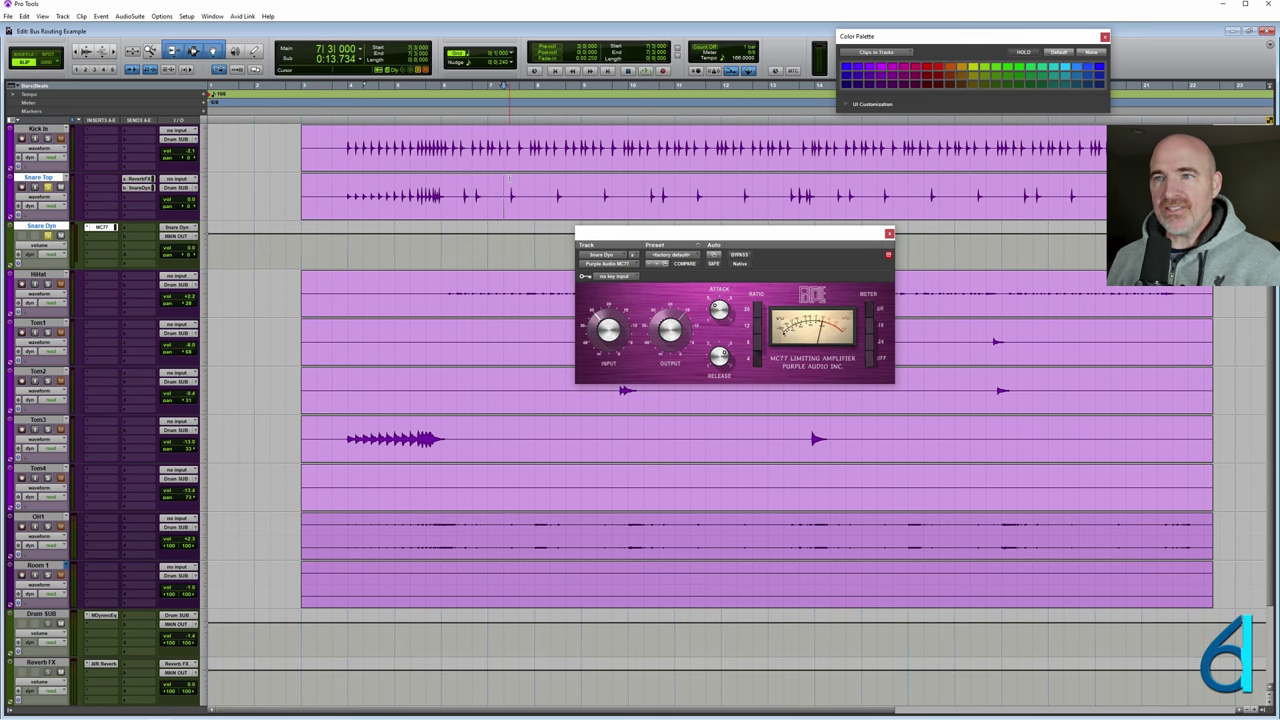
{"action": "key", "text": "ctrl+bracketright"}
{"action": "key", "text": "ctrl+bracketright"}
{"action": "key", "text": "ctrl+bracketright"}
{"action": "key", "text": "ctrl+bracketright"}
{"action": "left_click", "coordinate": [776, 184]}
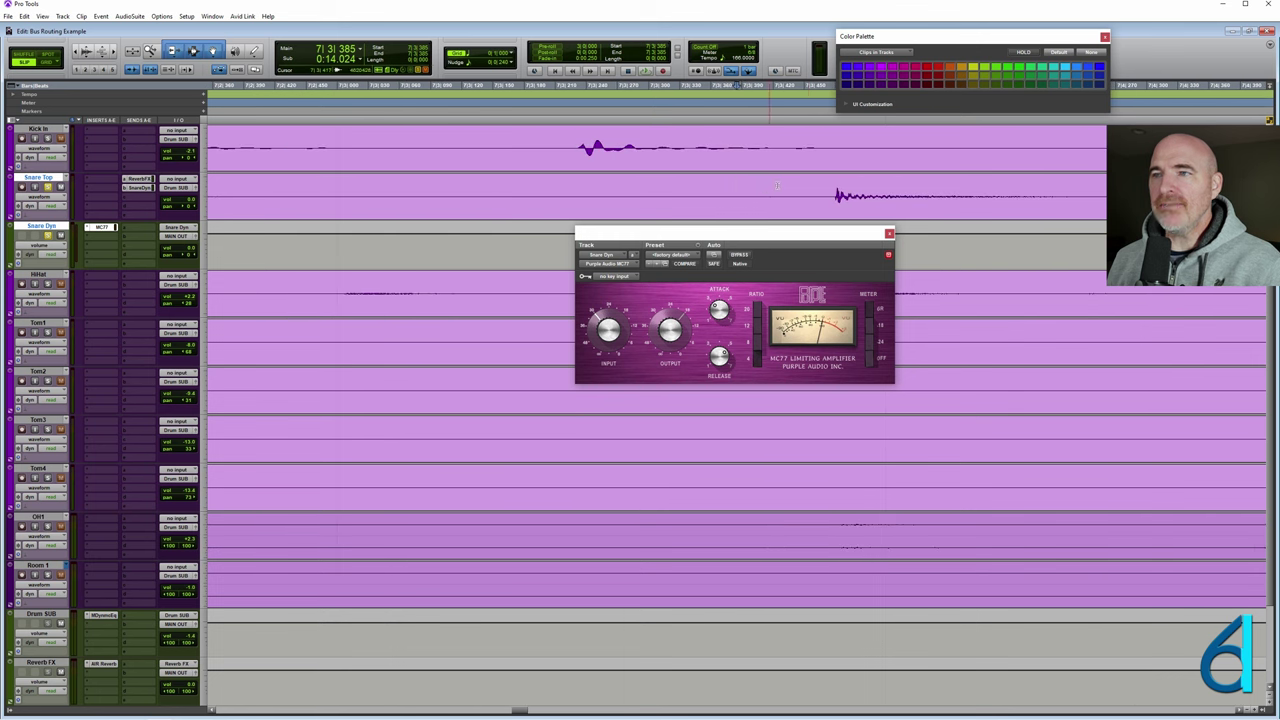
{"action": "scroll", "coordinate": [803, 189], "scroll_direction": "right", "scroll_amount": 5}
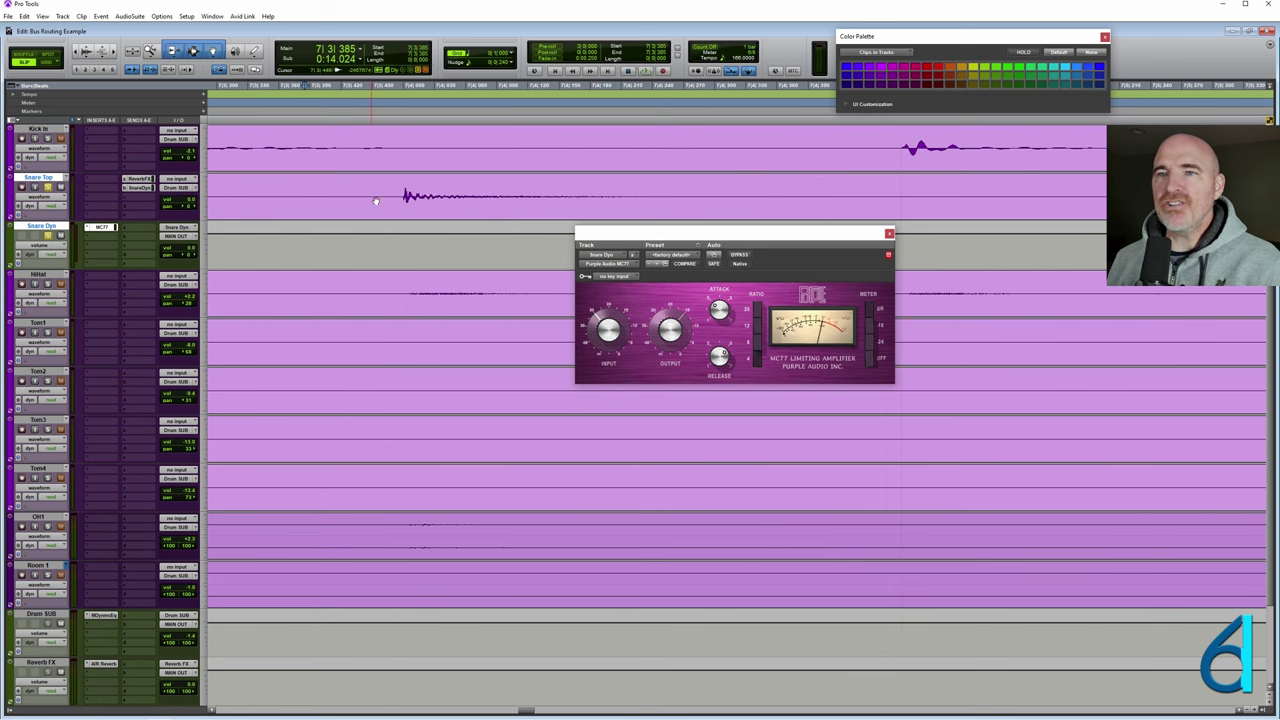
{"action": "left_click_drag", "start_coordinate": [402, 190], "coordinate": [631, 198]}
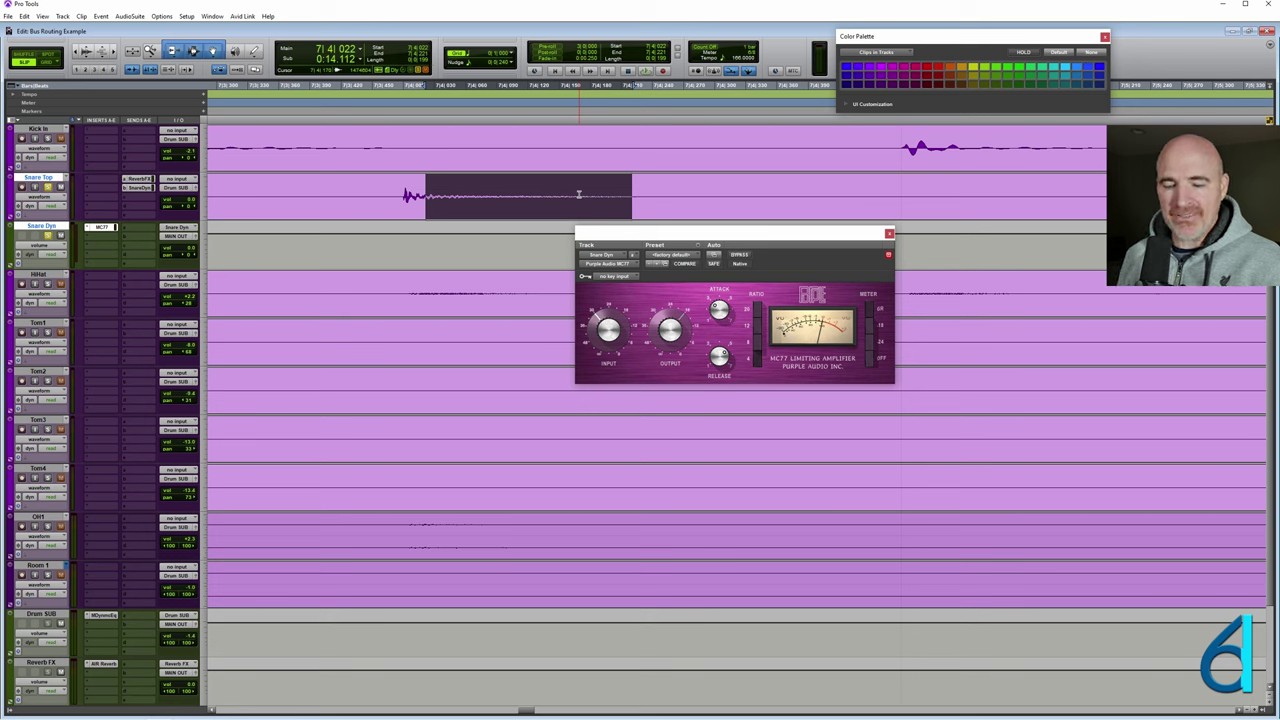
Refine the zoom and place the insertion point at the start of the snare hit.
{"action": "key", "text": "ctrl+bracketleft"}
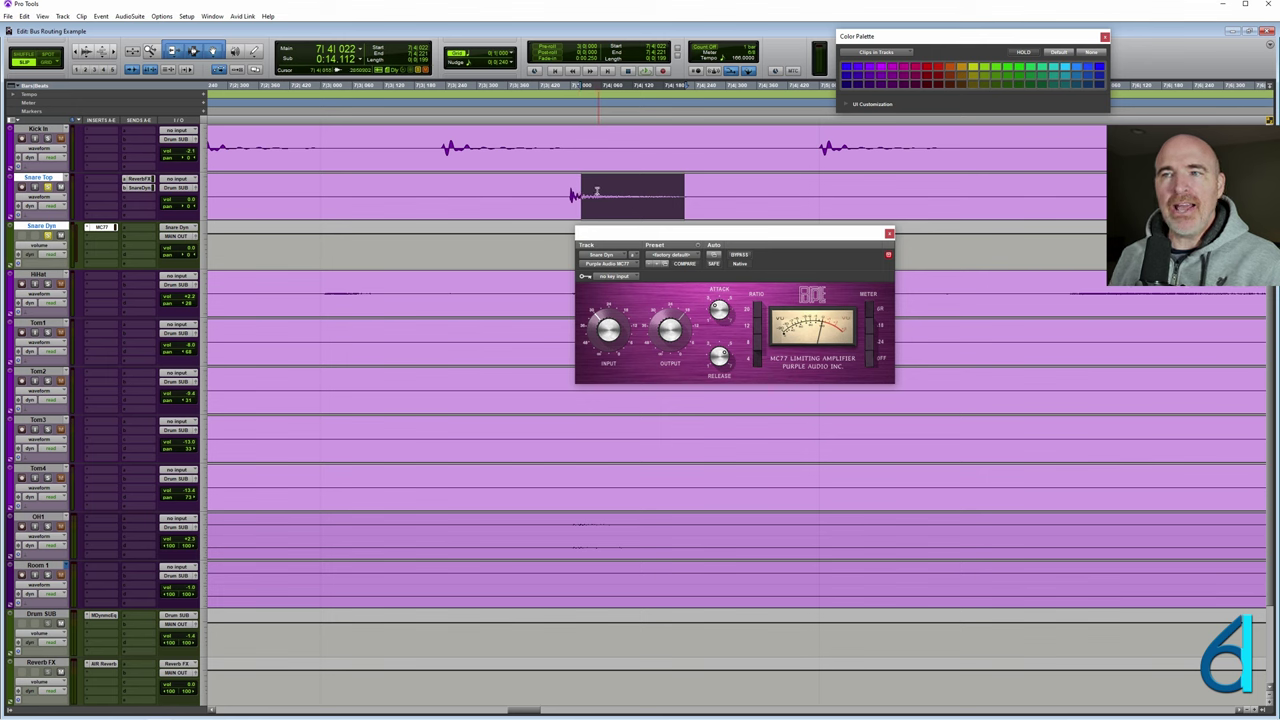
{"action": "left_click_drag", "start_coordinate": [585, 195], "coordinate": [693, 190]}
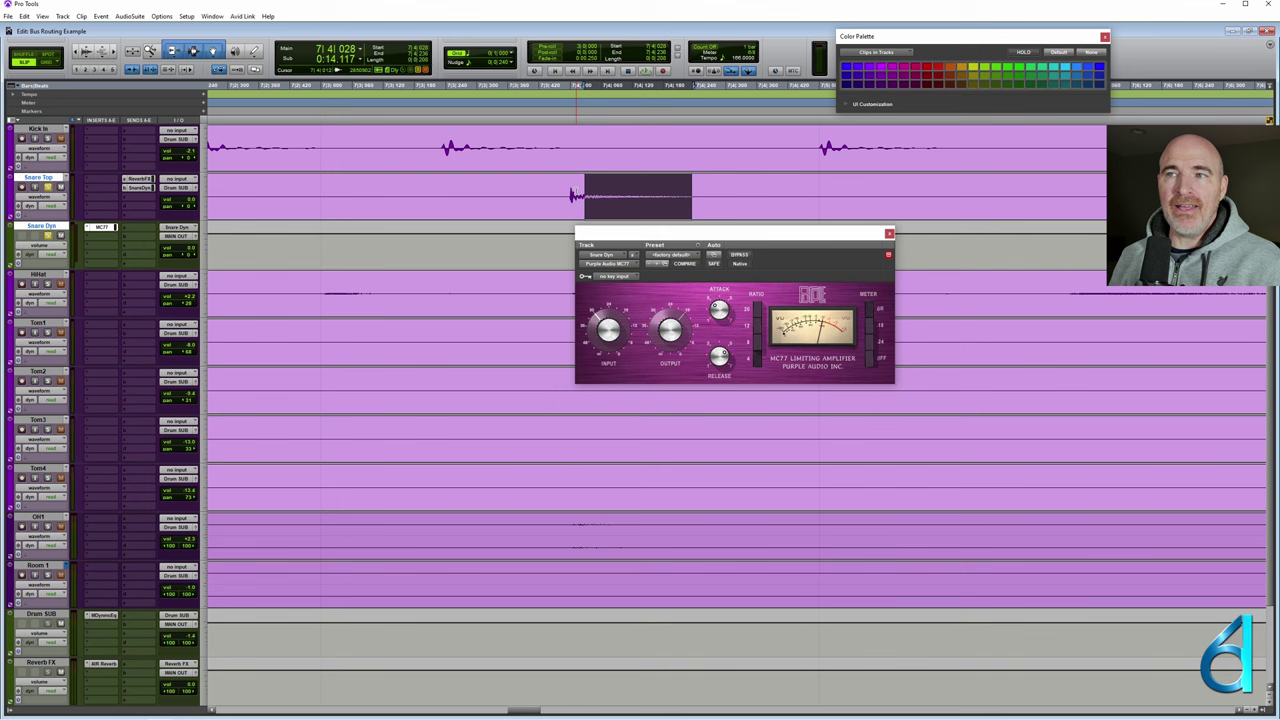
{"action": "left_click", "coordinate": [572, 198]}
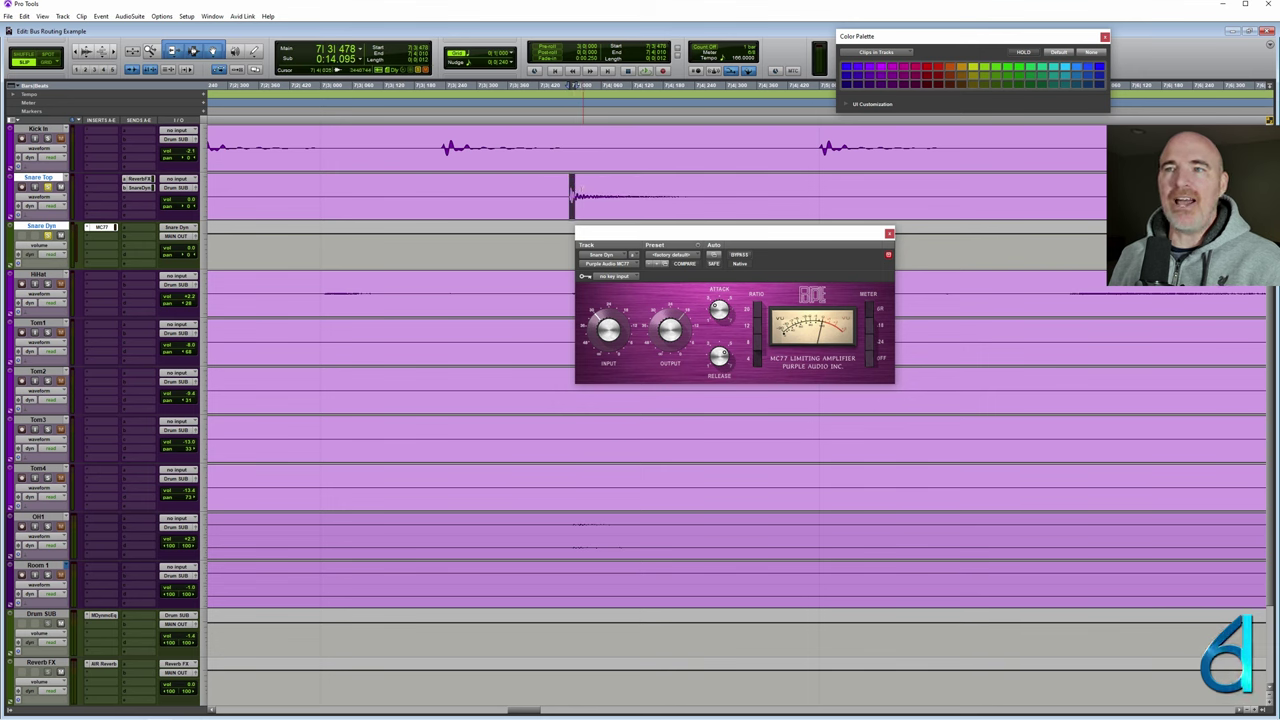
{"action": "left_click", "coordinate": [572, 192]}
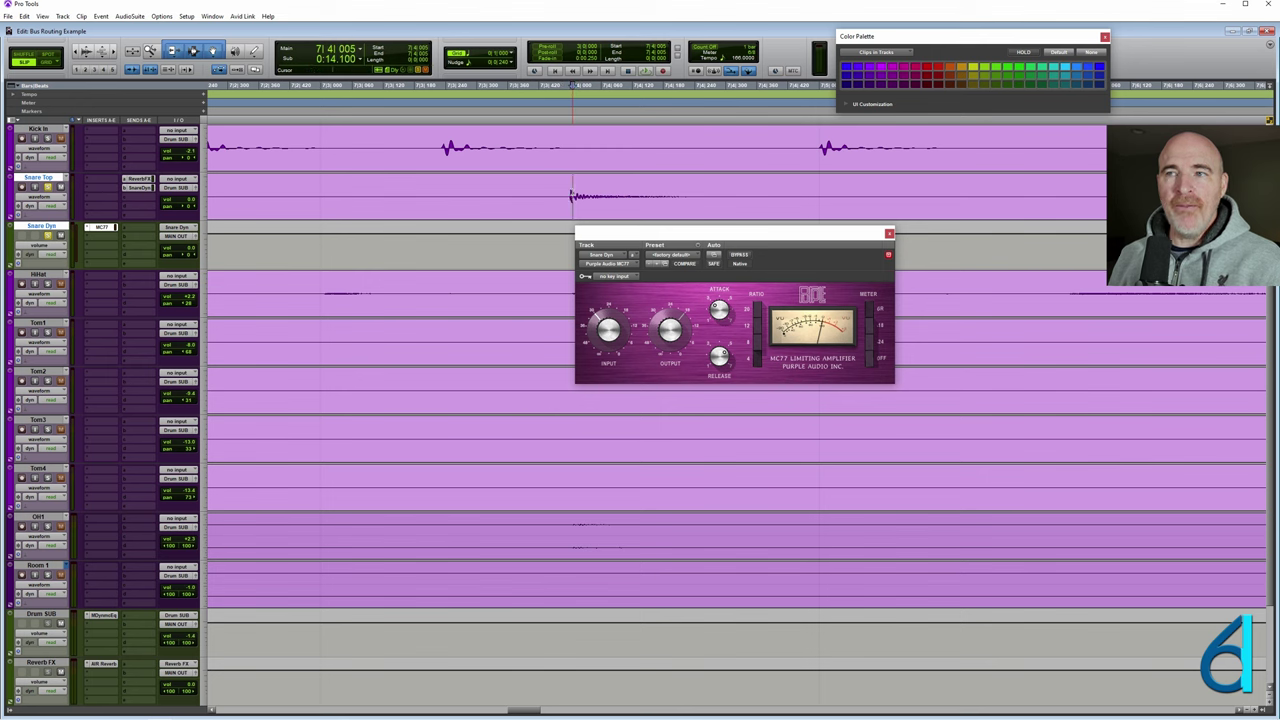
{"action": "key", "text": "ctrl+bracketright"}
{"action": "key", "text": "ctrl+bracketright"}
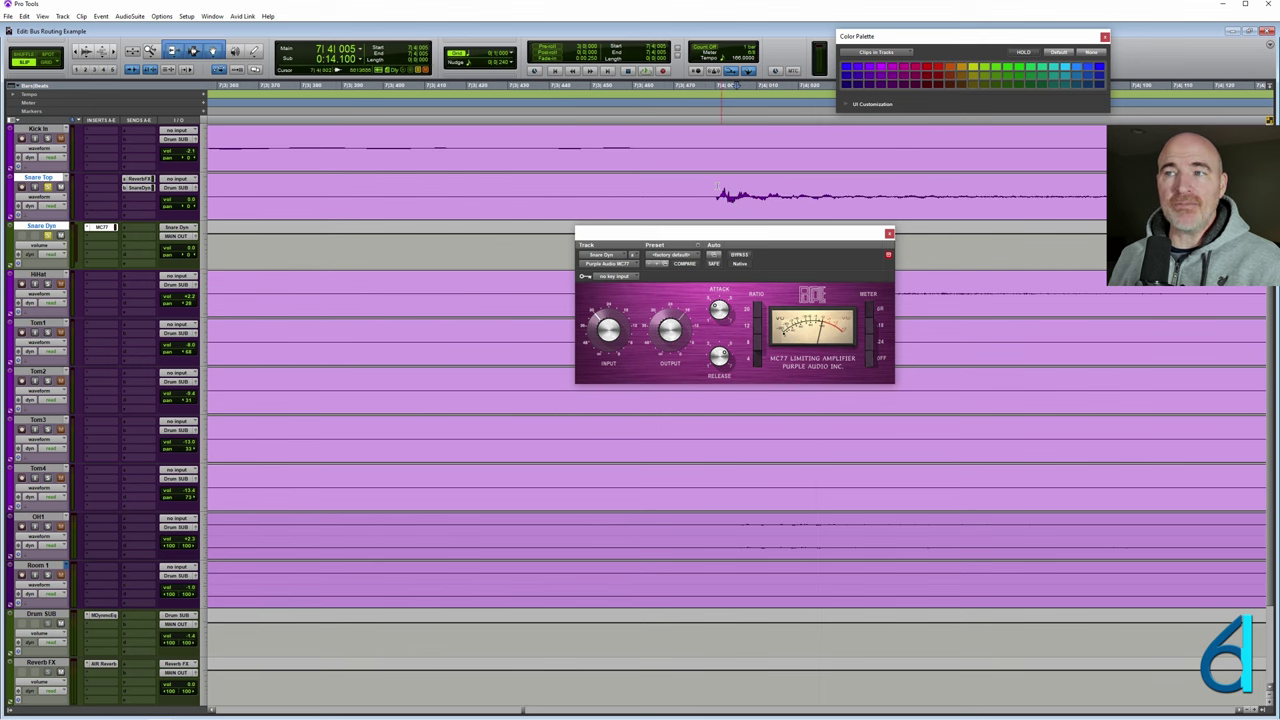
{"action": "left_click_drag", "start_coordinate": [713, 192], "coordinate": [800, 190]}
{"action": "key", "text": "ctrl+bracketleft"}
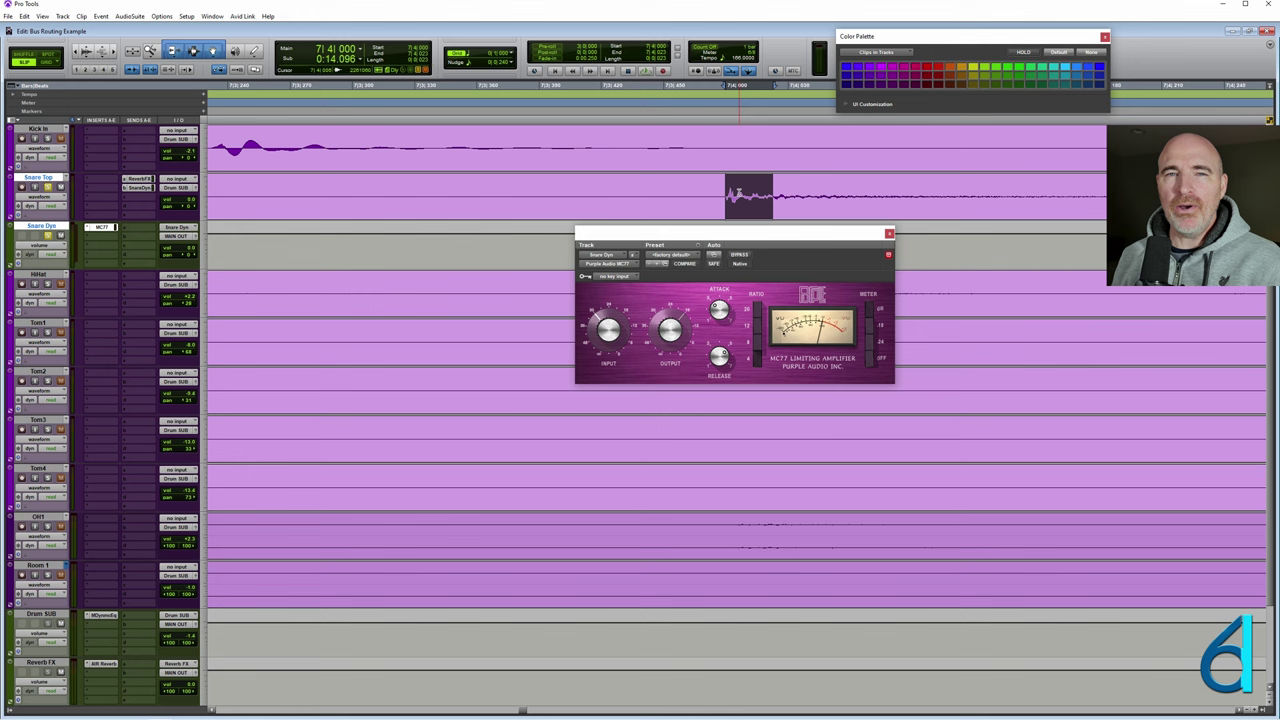
{"action": "key", "text": "ctrl+bracketright"}
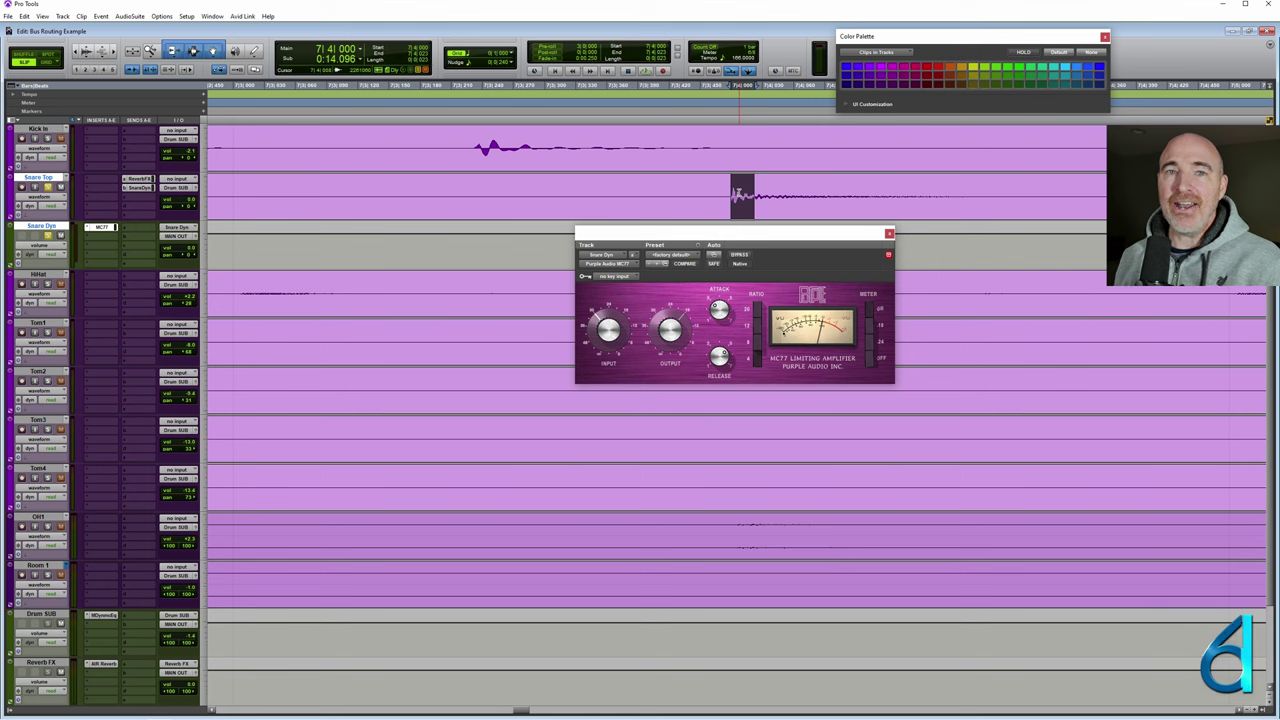
{"action": "left_click", "coordinate": [748, 195]}
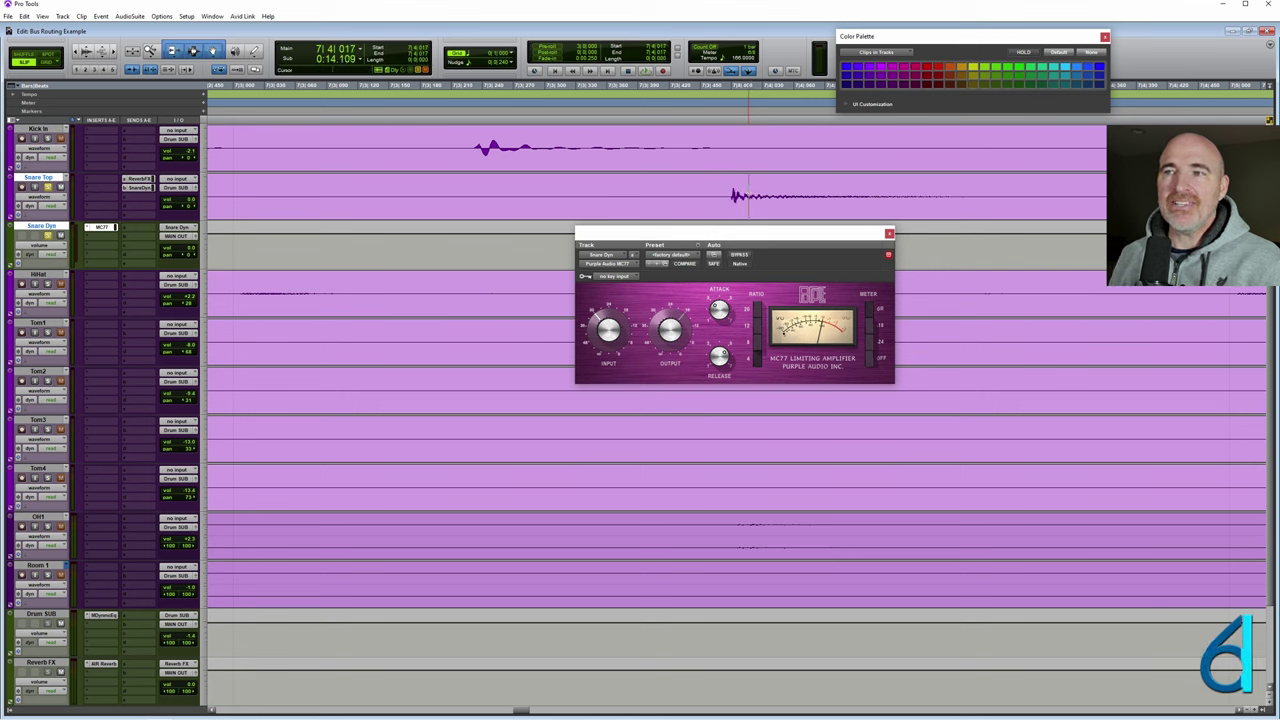
Select from the snare hit onward on Snare Top and the matching hit range on Snare Dyn.
{"action": "left_click_drag", "start_coordinate": [748, 195], "coordinate": [1018, 195]}
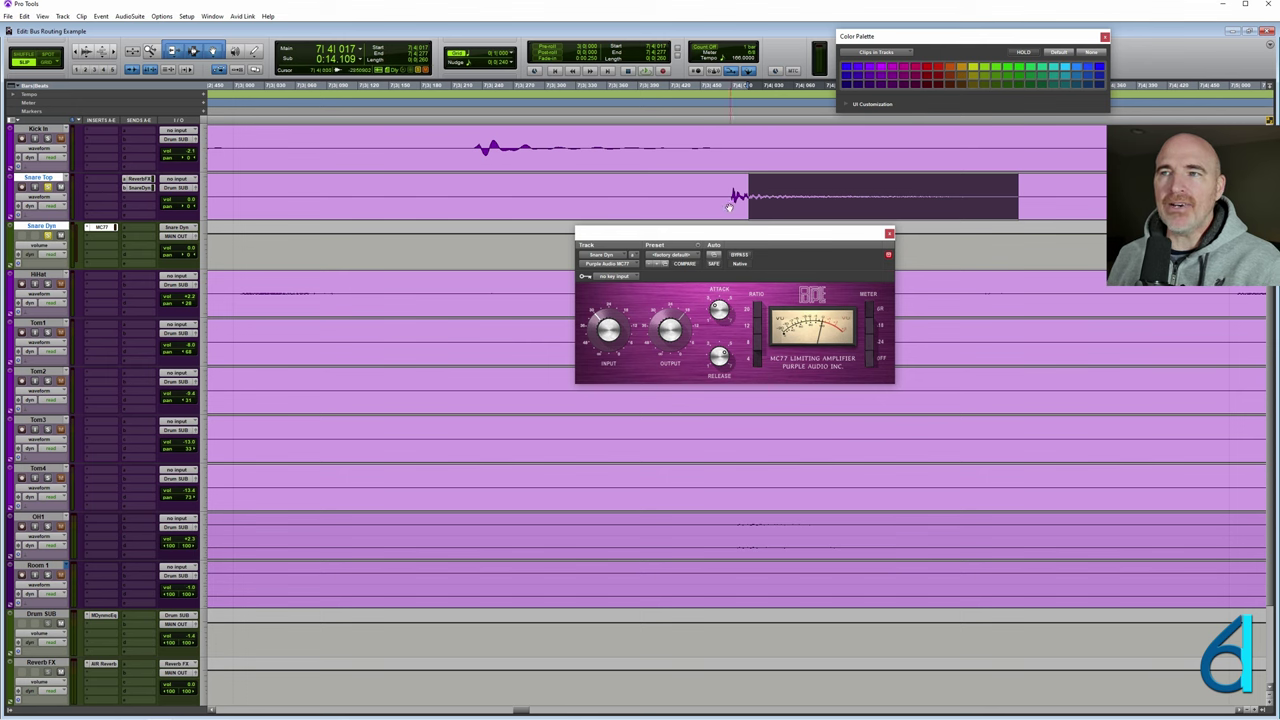
{"action": "left_click_drag", "start_coordinate": [714, 237], "coordinate": [741, 309]}
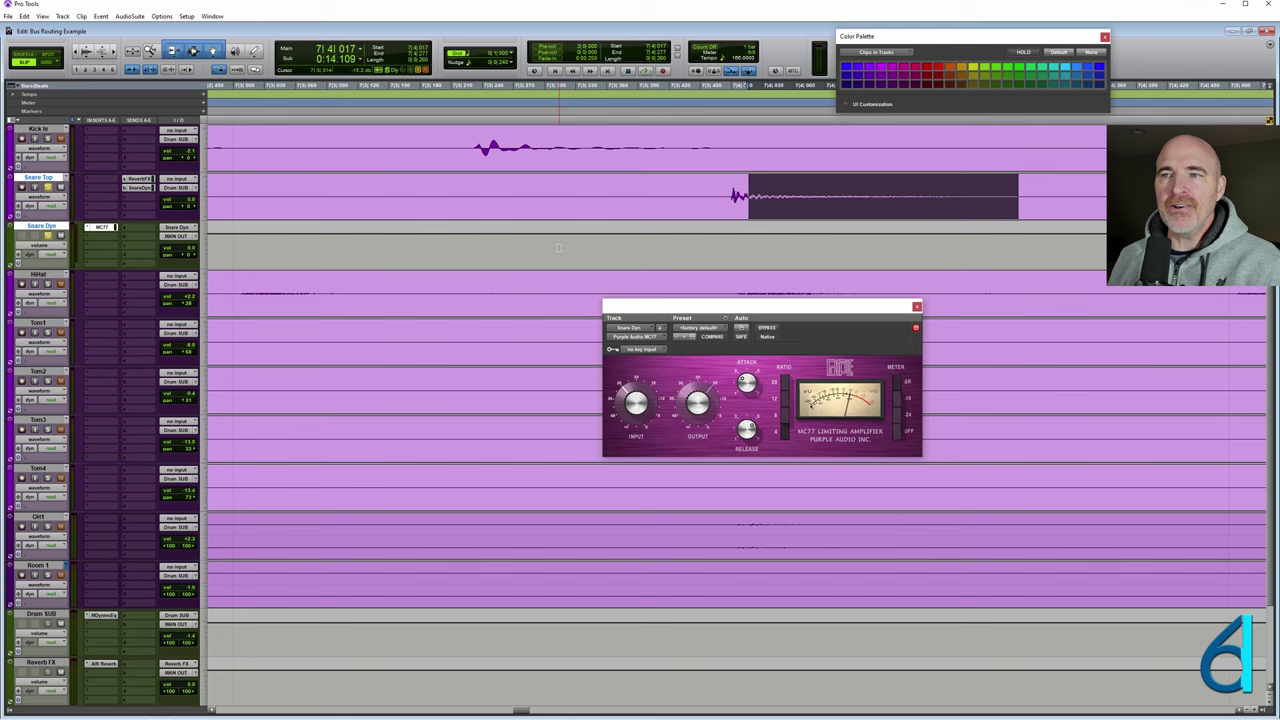
{"action": "left_click_drag", "start_coordinate": [558, 246], "coordinate": [789, 250]}
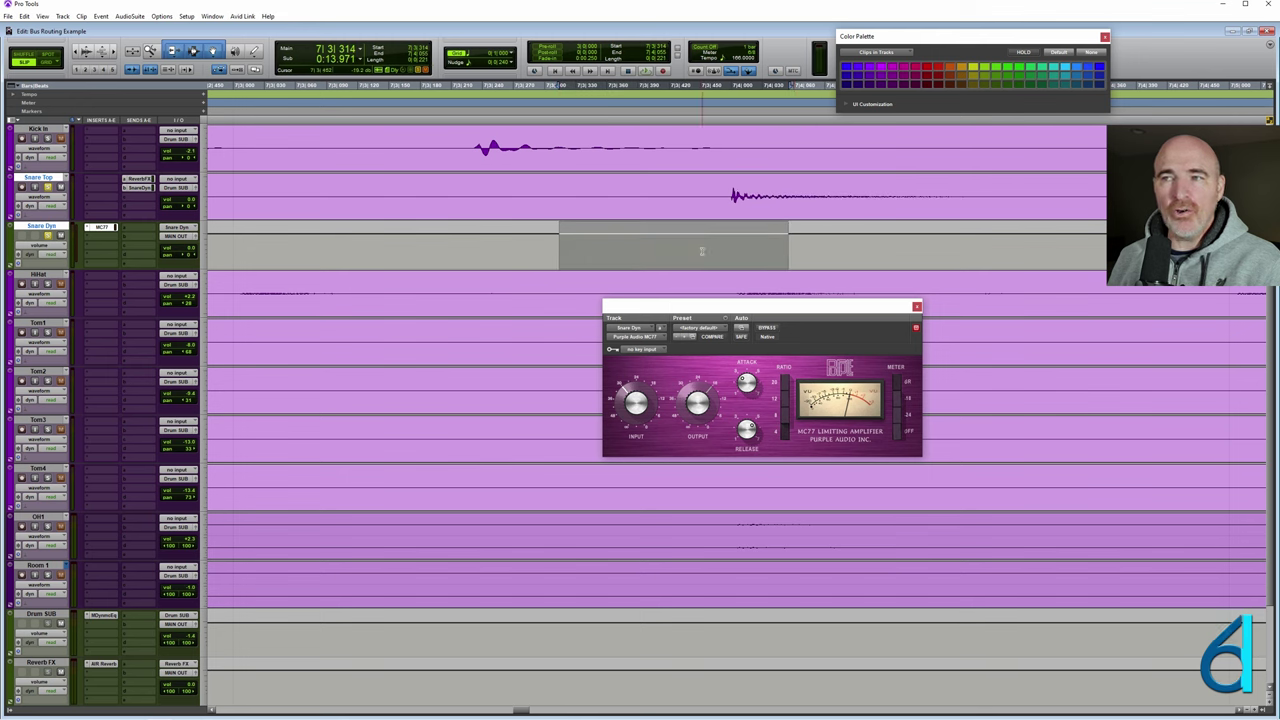
{"action": "left_click_drag", "start_coordinate": [702, 248], "coordinate": [785, 250]}
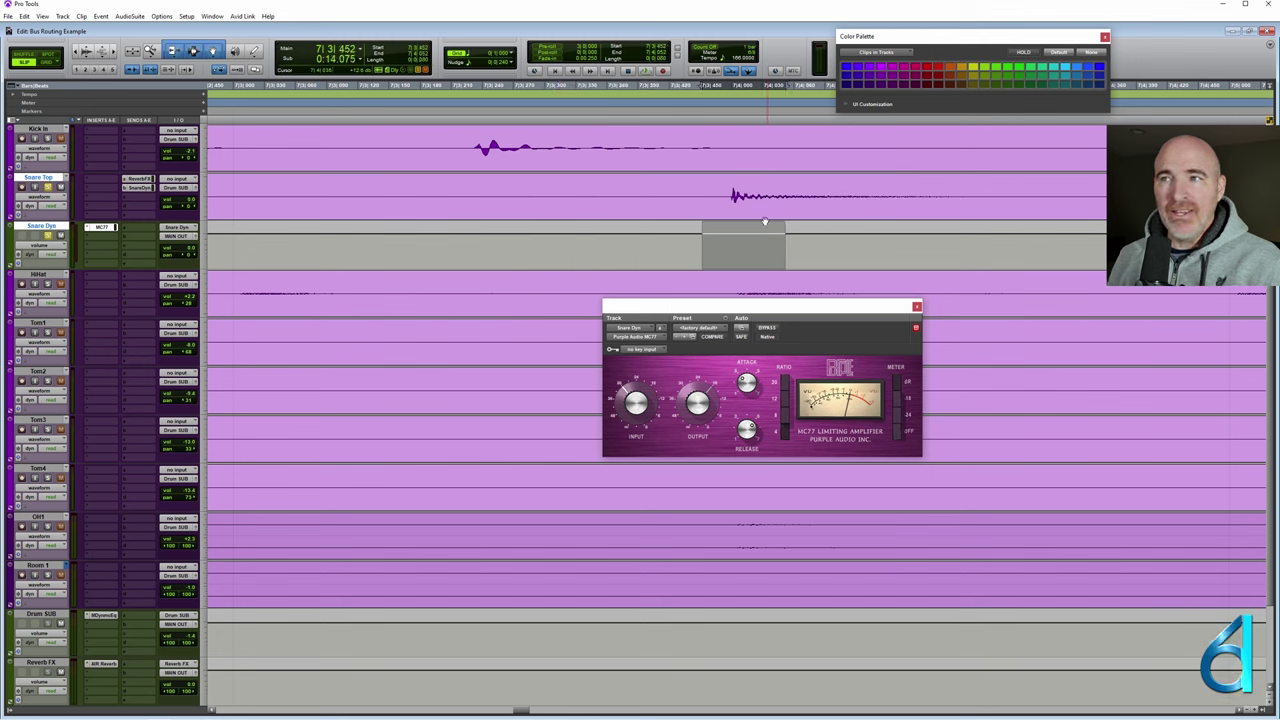
Select the snare hit's start and ring-out on Snare Top, then return to the Mix window.
{"action": "left_click", "coordinate": [733, 195]}
{"action": "left_click_drag", "start_coordinate": [733, 195], "coordinate": [747, 196]}
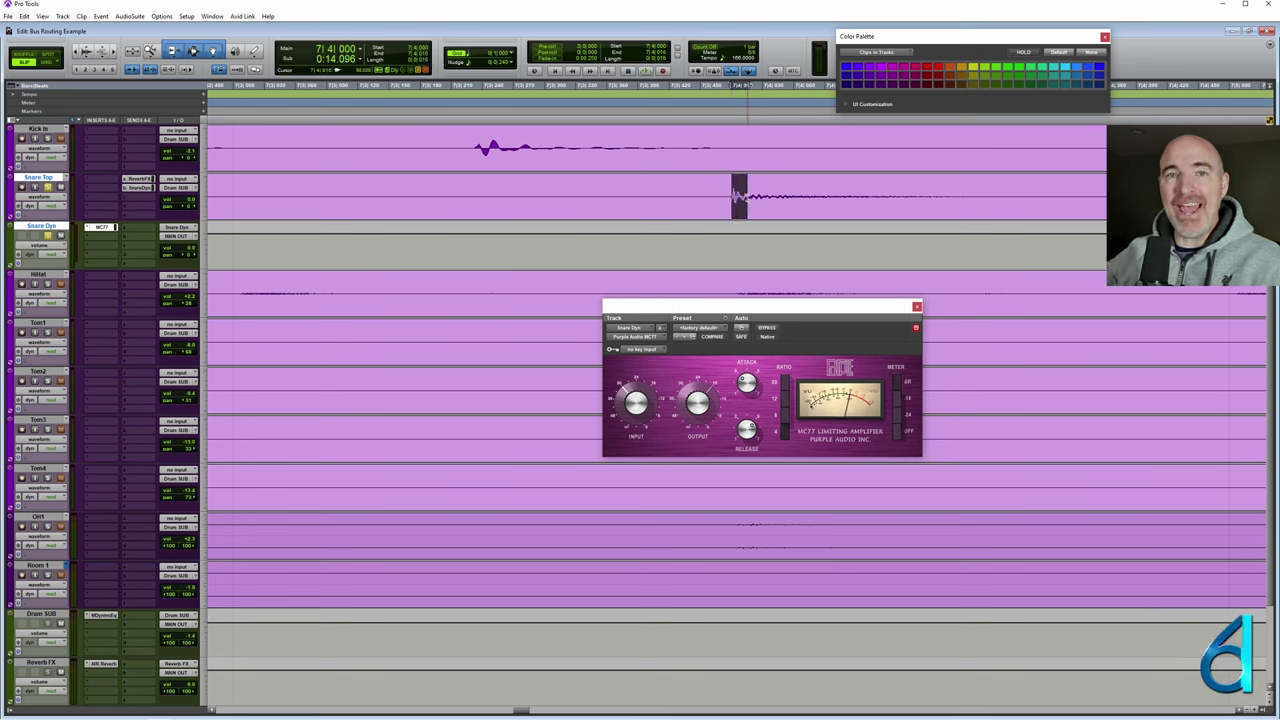
{"action": "left_click_drag", "start_coordinate": [750, 196], "coordinate": [1061, 190]}
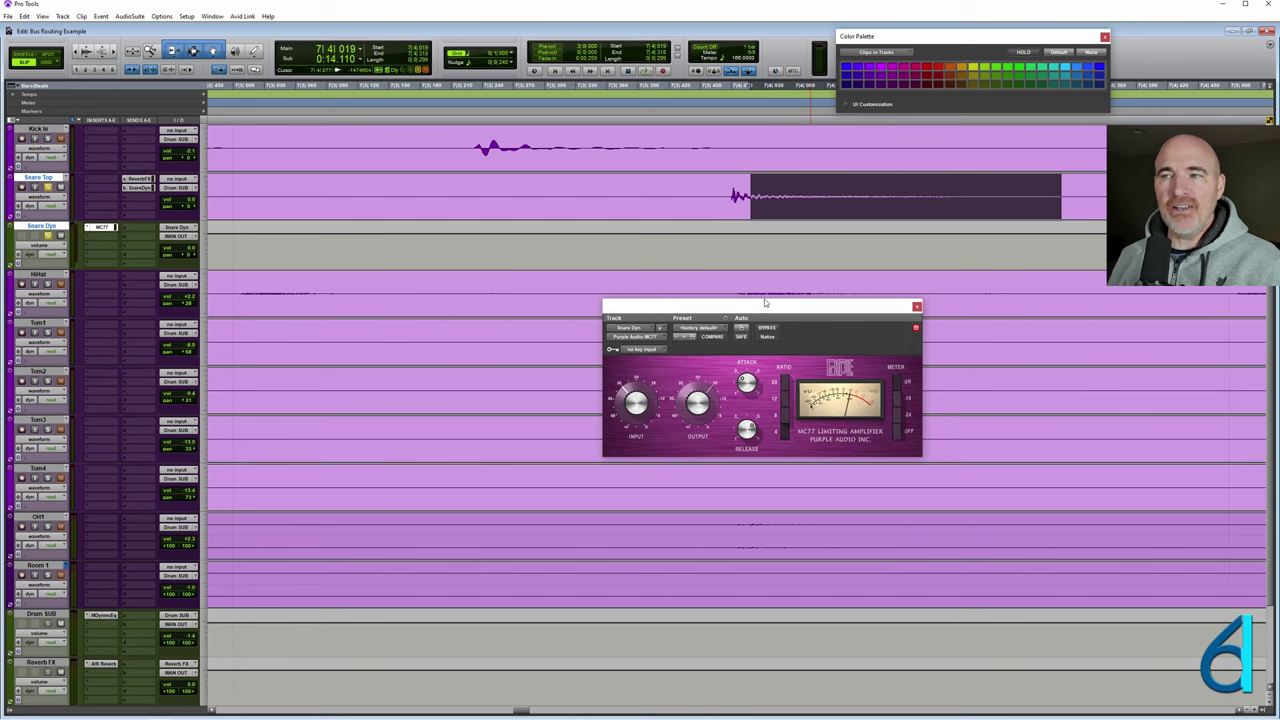
{"action": "left_click_drag", "start_coordinate": [773, 313], "coordinate": [746, 273]}
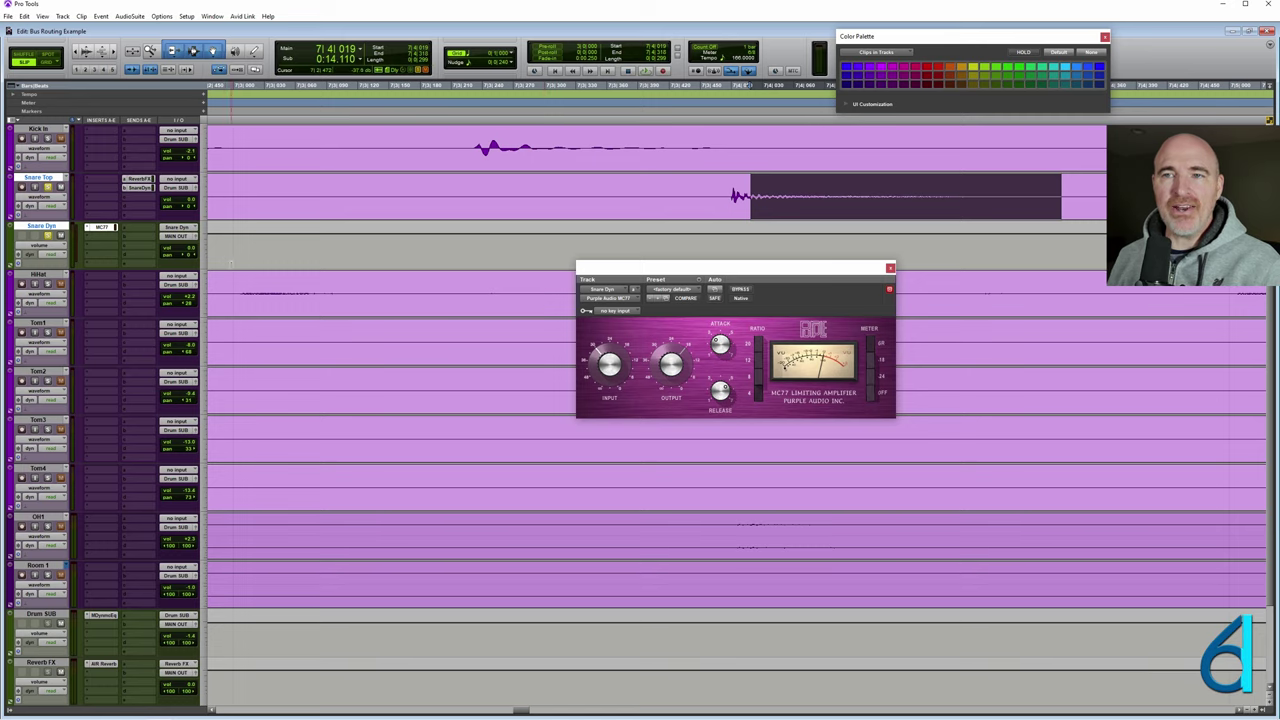
{"action": "key", "text": "ctrl+equal"}
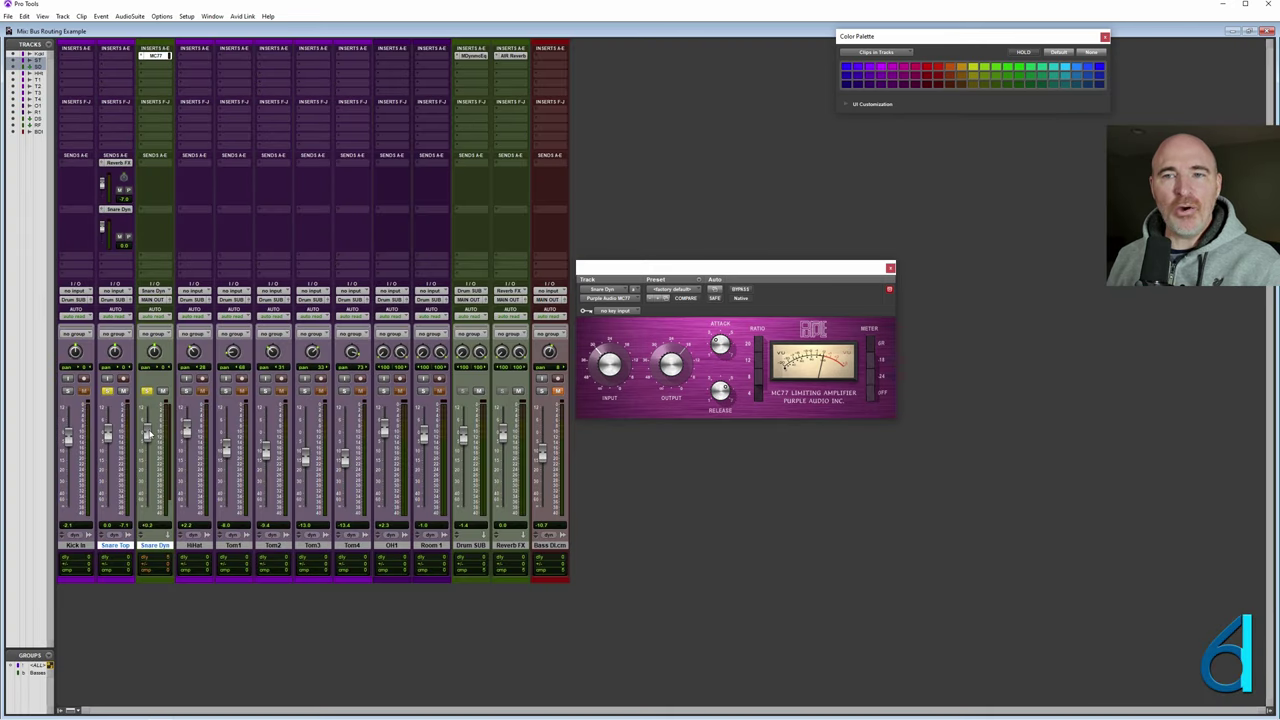
Lower the Snare Dyn fader to about -6.3 dB and tweak the MC77 Attack knob.
{"action": "mouse_move", "coordinate": [148, 432]}
{"action": "left_mouse_down"}
{"action": "mouse_move", "coordinate": [150, 490]}
{"action": "mouse_move", "coordinate": [155, 434]}
{"action": "left_mouse_up"}
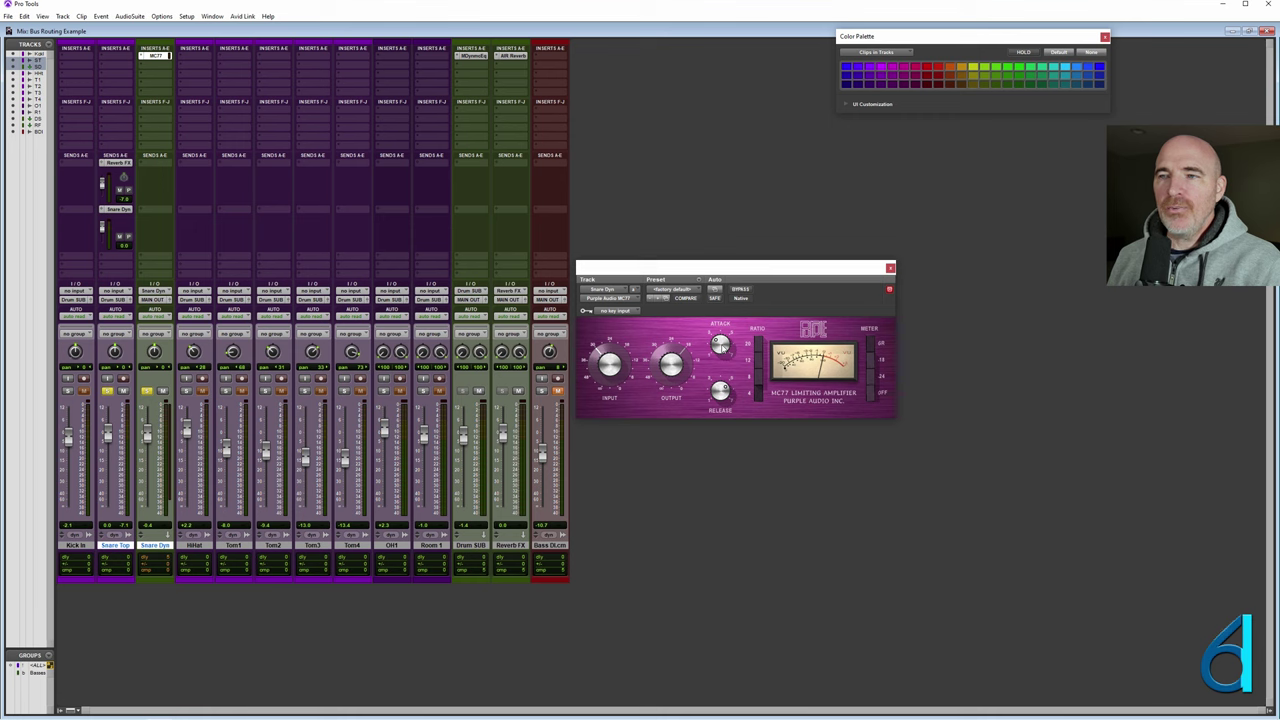
{"action": "left_click_drag", "start_coordinate": [722, 347], "coordinate": [723, 344]}
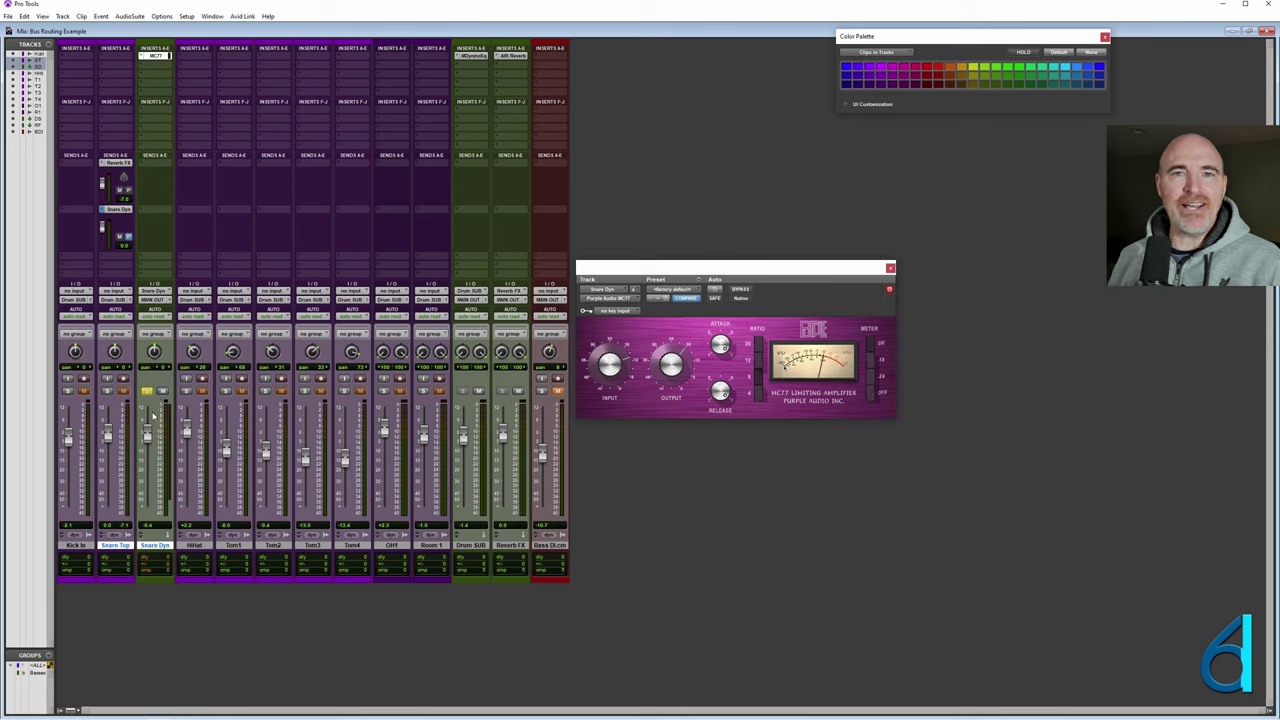
Select Snare Top, set the Snare Dyn fader to about -3.3 dB, and check the zoomed-out timeline.
{"action": "left_click", "coordinate": [116, 546]}
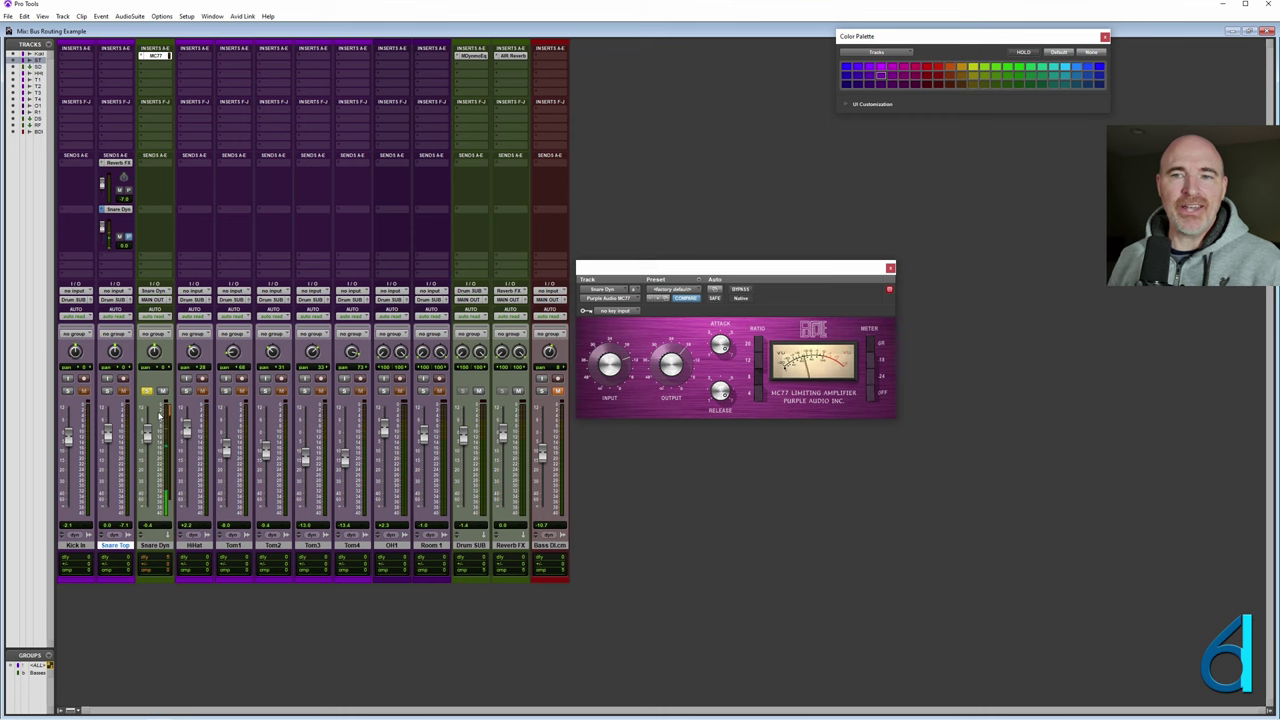
{"action": "left_click_drag", "start_coordinate": [148, 438], "coordinate": [149, 447]}
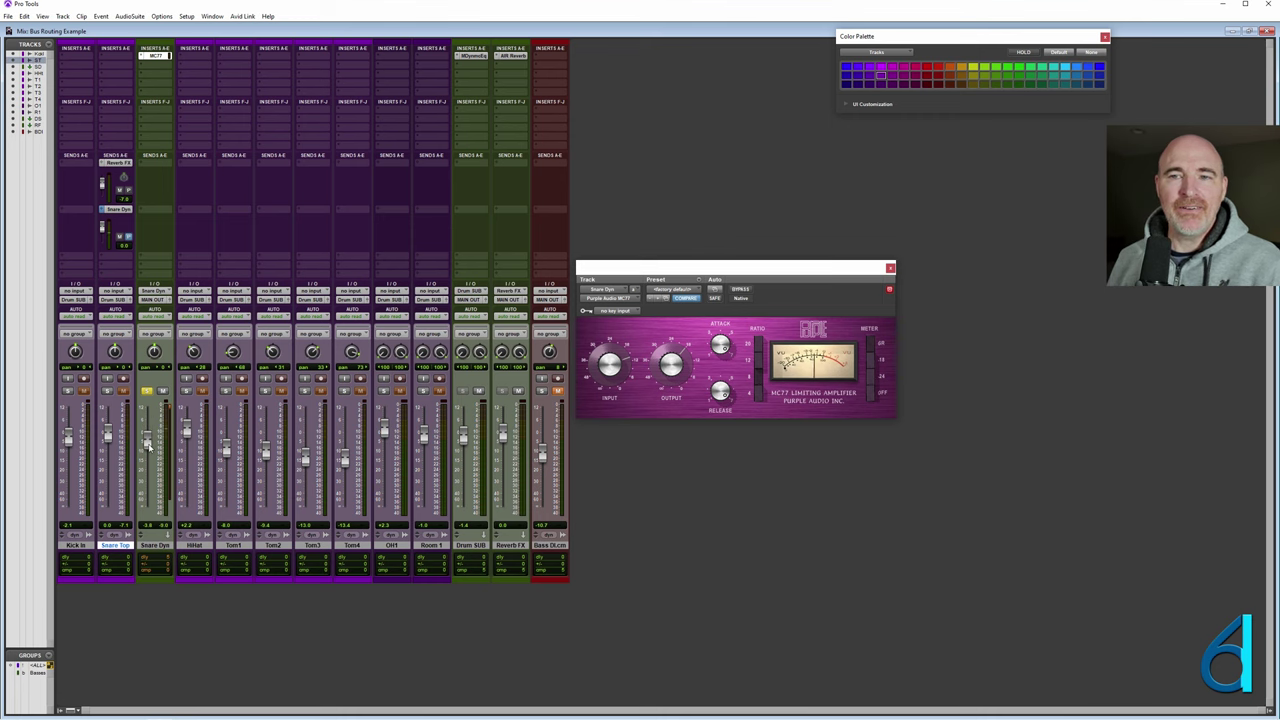
{"action": "key", "text": "ctrl+equal"}
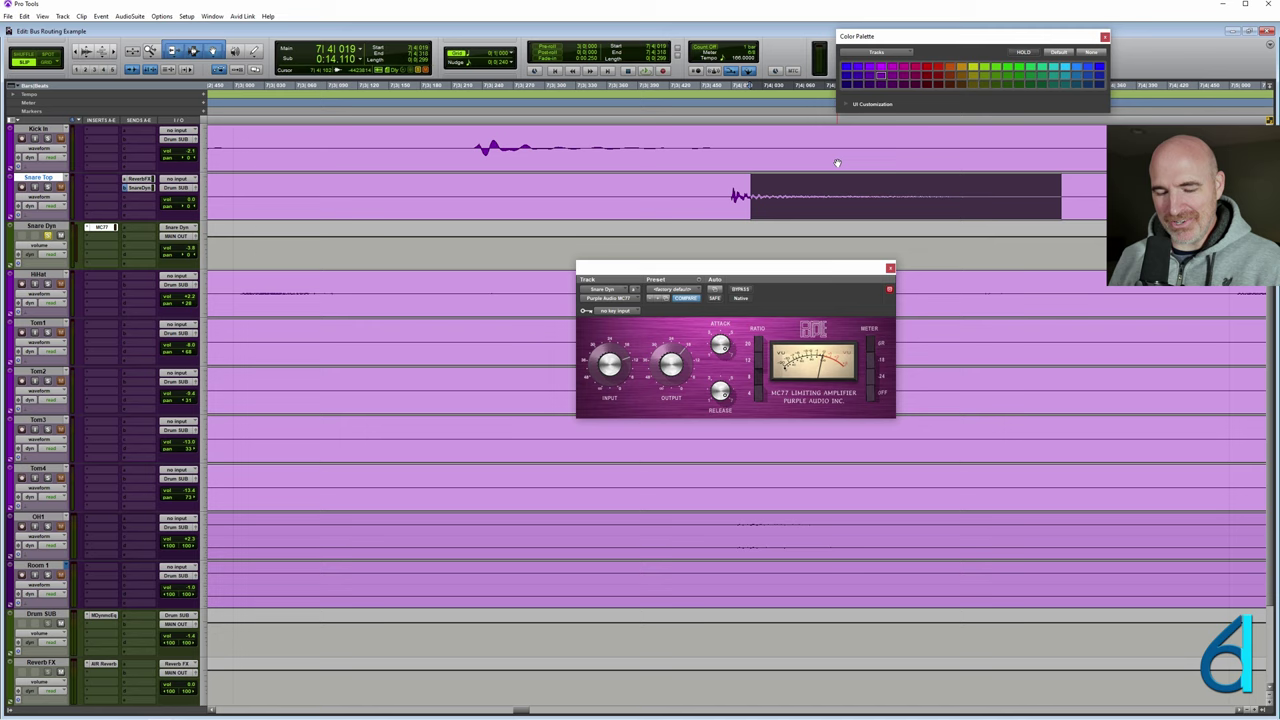
{"action": "key", "text": "ctrl+bracketleft"}
{"action": "key", "text": "ctrl+bracketleft"}
{"action": "key", "text": "ctrl+bracketleft"}
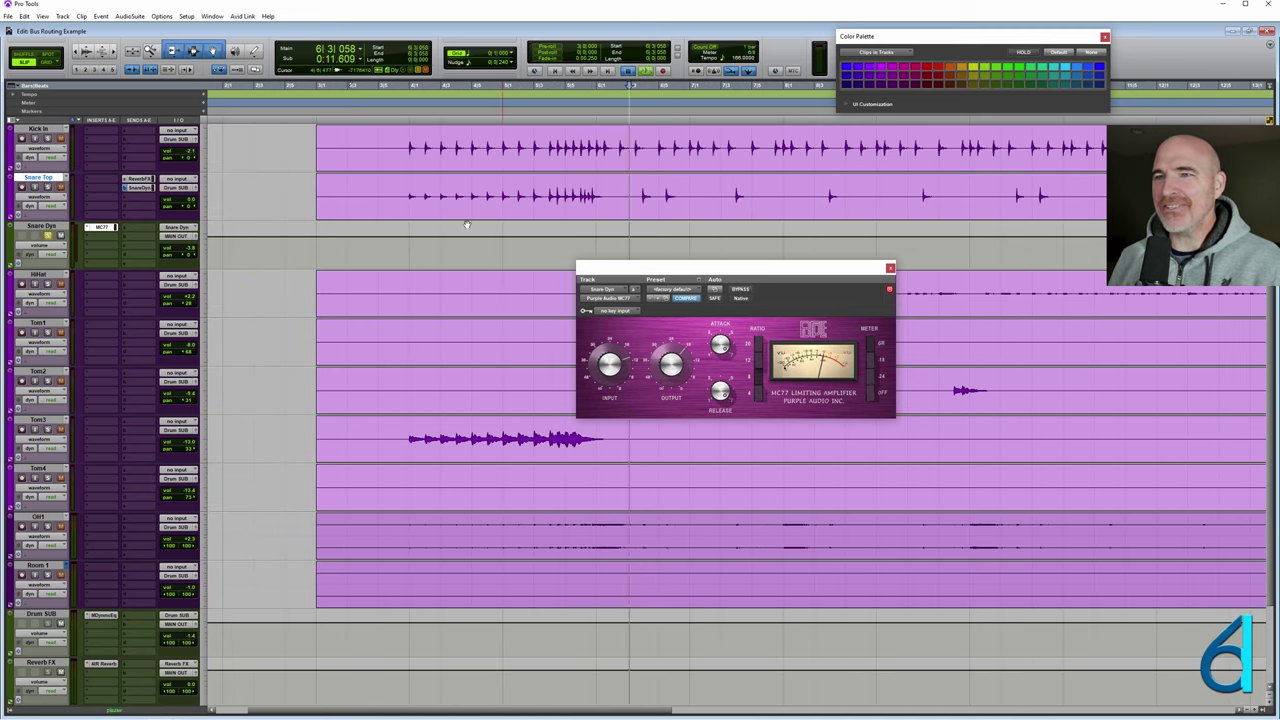
{"action": "key", "text": "ctrl+equal"}
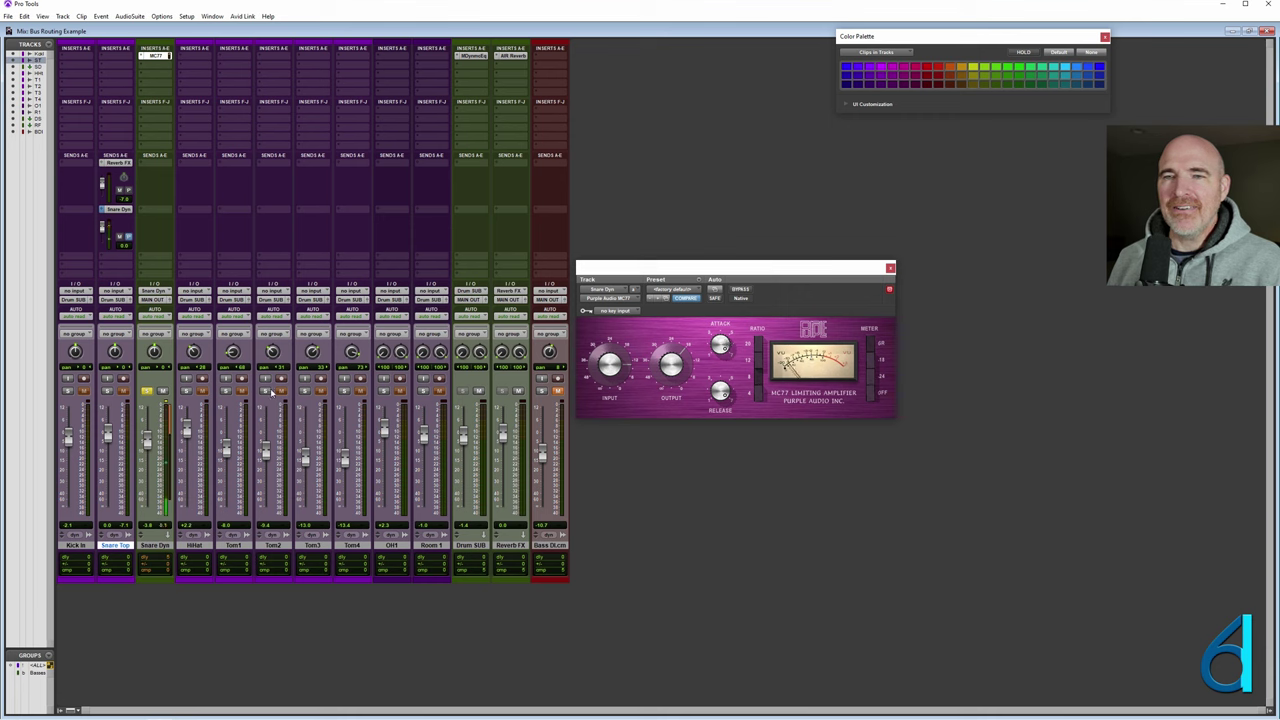
Pull the Snare Dyn fader to the bottom, then bring it back up to about -14 dB.
{"action": "left_click_drag", "start_coordinate": [146, 447], "coordinate": [147, 450]}
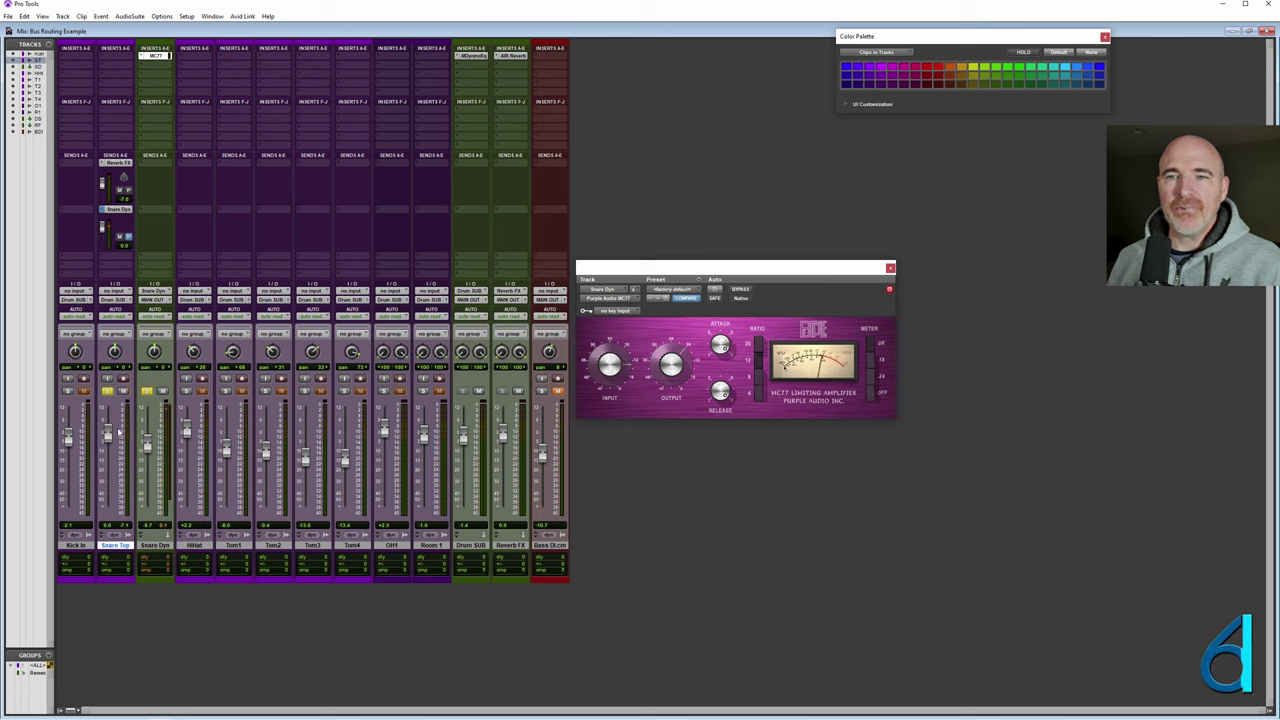
{"action": "left_click_drag", "start_coordinate": [146, 438], "coordinate": [148, 506]}
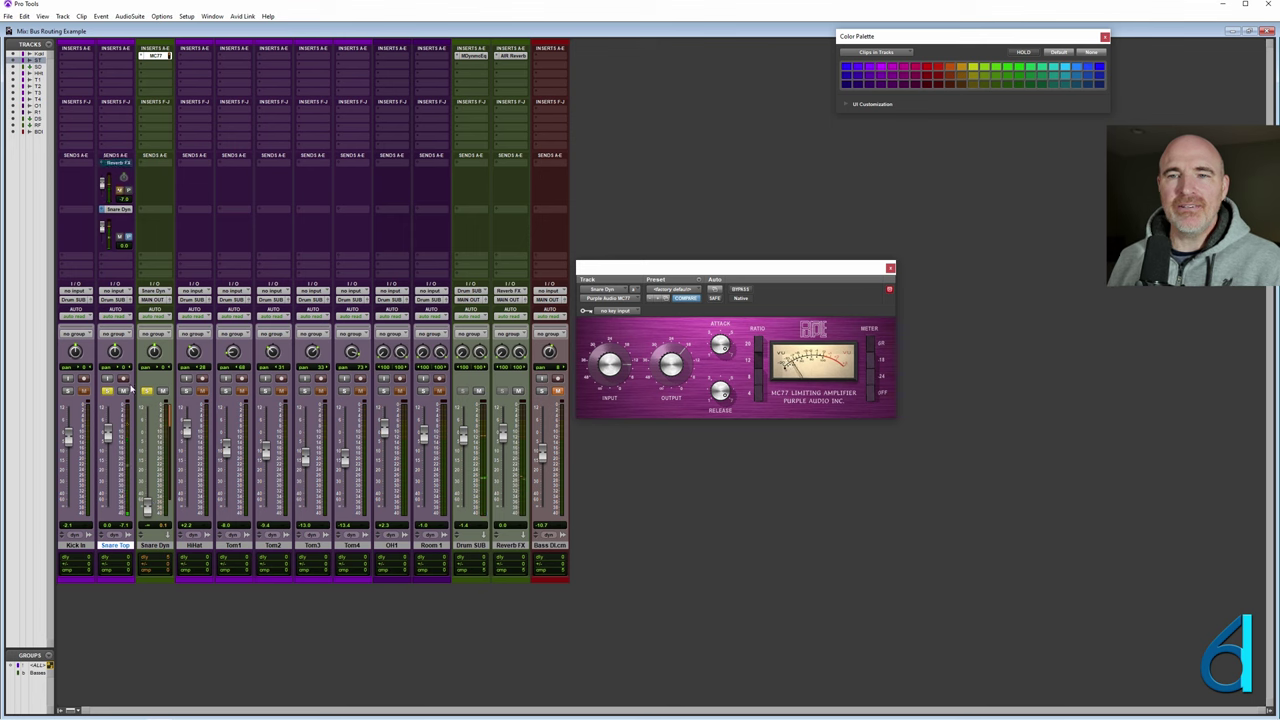
{"action": "left_click_drag", "start_coordinate": [150, 506], "coordinate": [156, 458]}
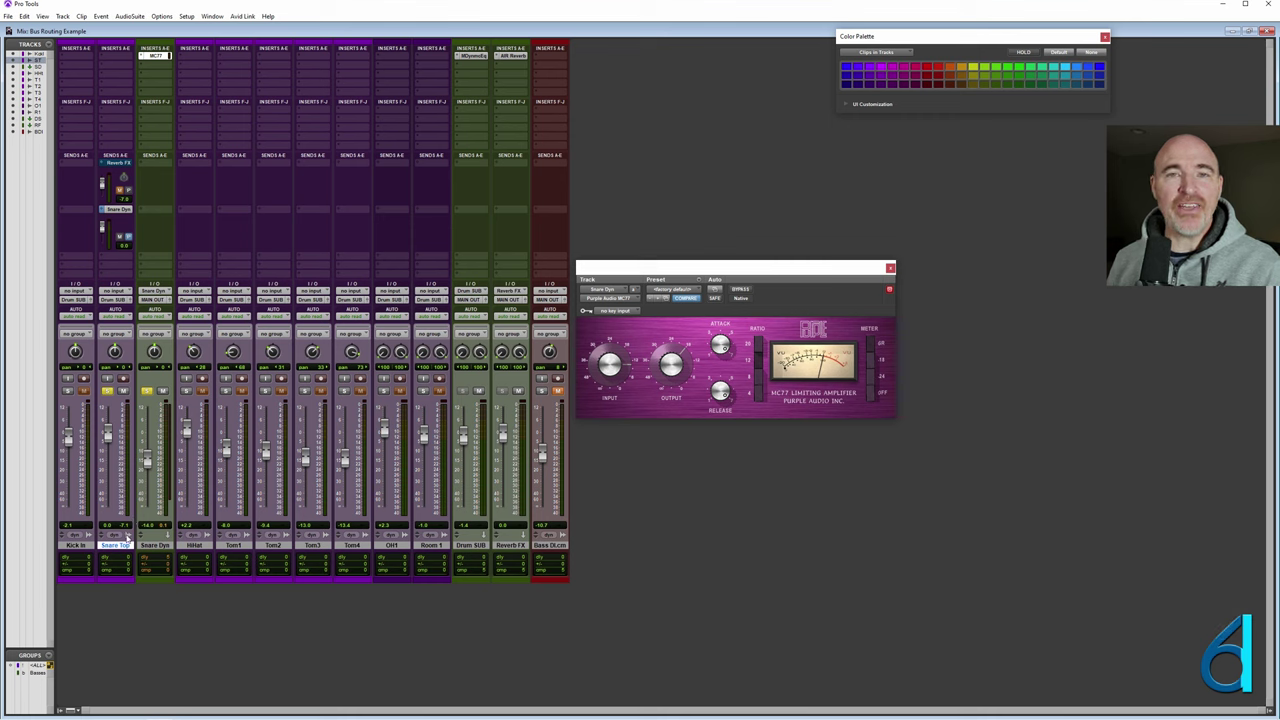
Deselect Snare Top, close the MC77 window, and scroll down the Edit window's track list.
{"action": "left_click", "coordinate": [127, 541]}
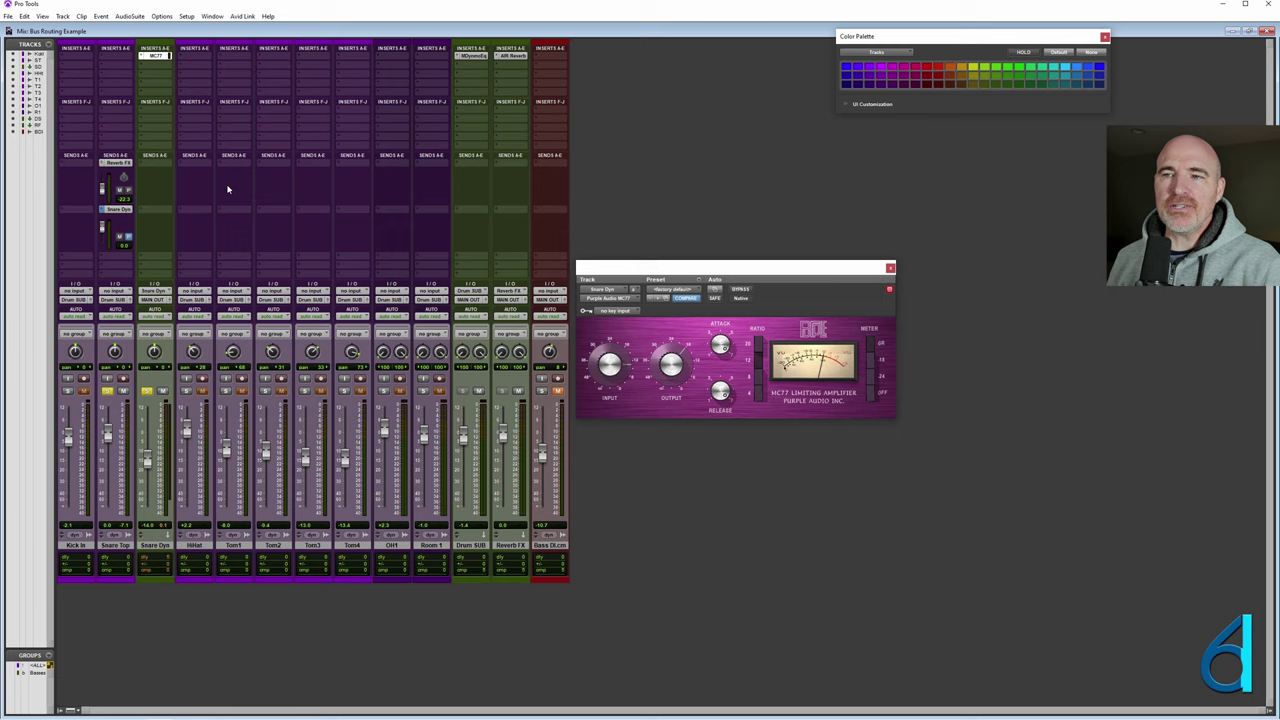
{"action": "left_click", "coordinate": [890, 267]}
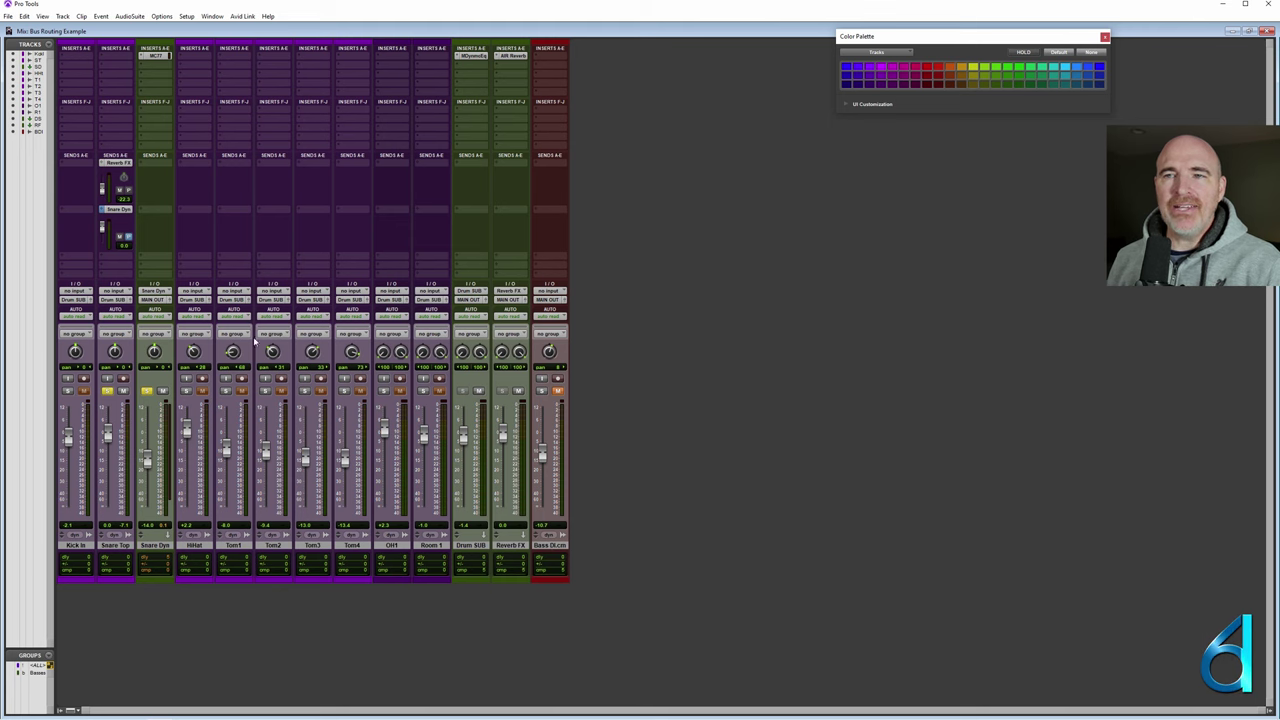
{"action": "key", "text": "ctrl+equal"}
{"action": "scroll", "coordinate": [219, 511], "scroll_direction": "down", "scroll_amount": 3}
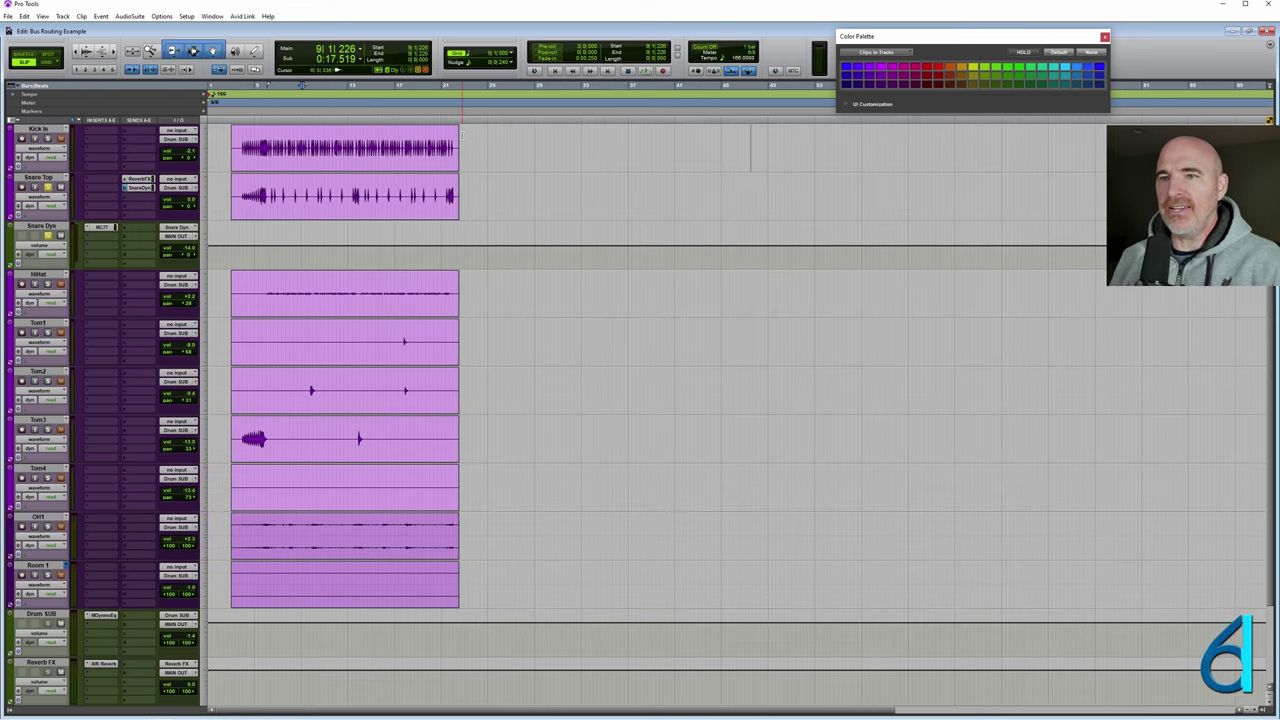
Drag the Bass DI track up to sit directly below Kick In.
{"action": "scroll", "coordinate": [219, 511], "scroll_direction": "up", "scroll_amount": 1}
{"action": "scroll", "coordinate": [219, 511], "scroll_direction": "down", "scroll_amount": 2}
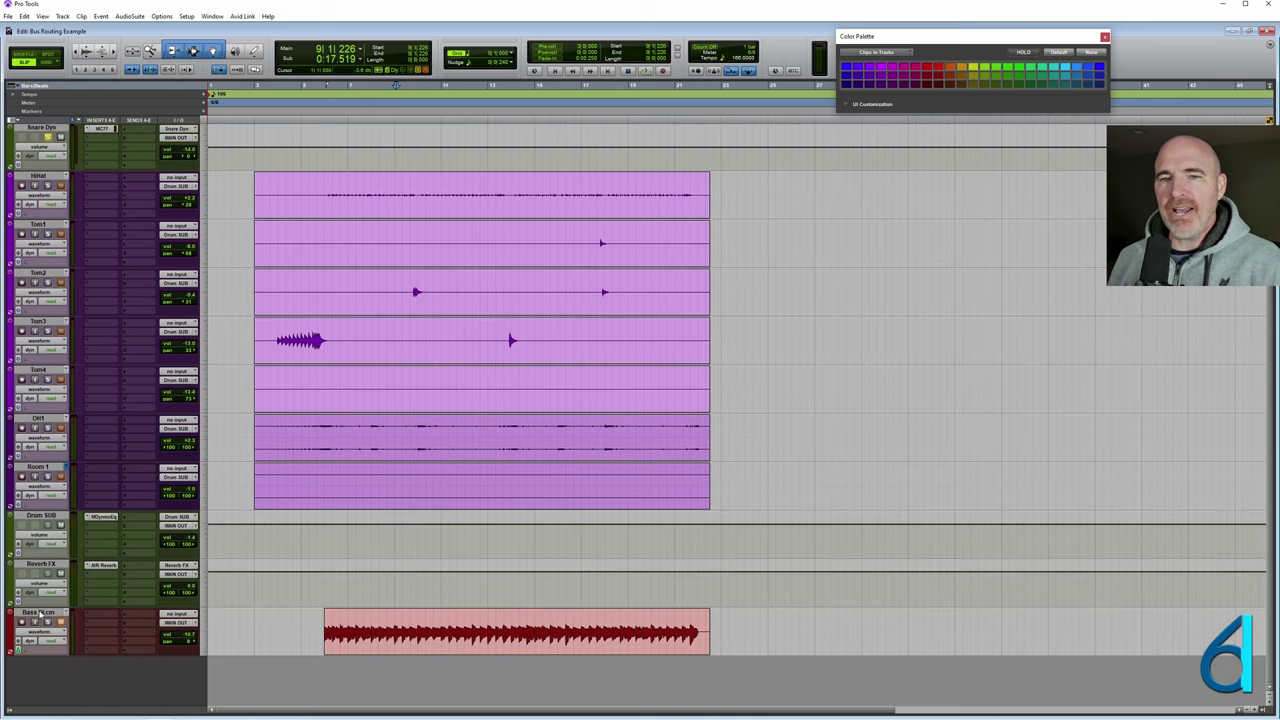
{"action": "left_click_drag", "start_coordinate": [40, 613], "coordinate": [52, 170]}
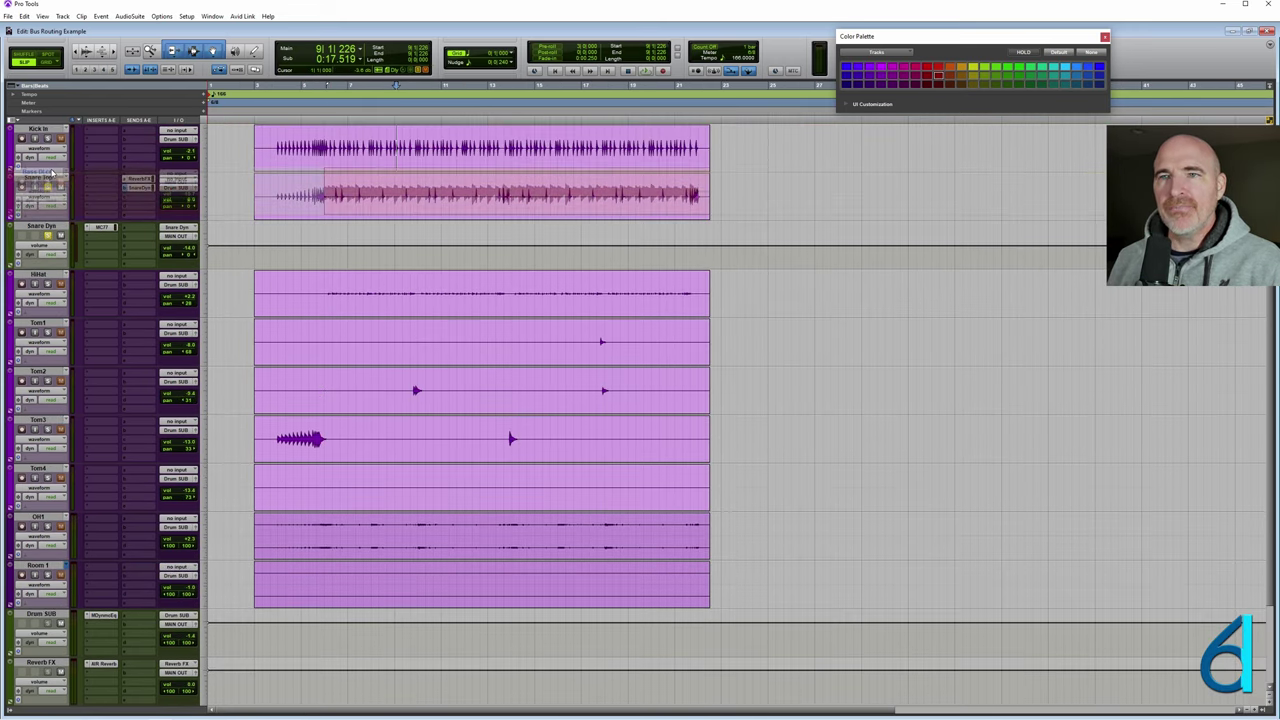
Zoom in on the waveforms and select a kick hit on Kick In.
{"action": "key", "text": "ctrl+bracketright"}
{"action": "key", "text": "ctrl+bracketright"}
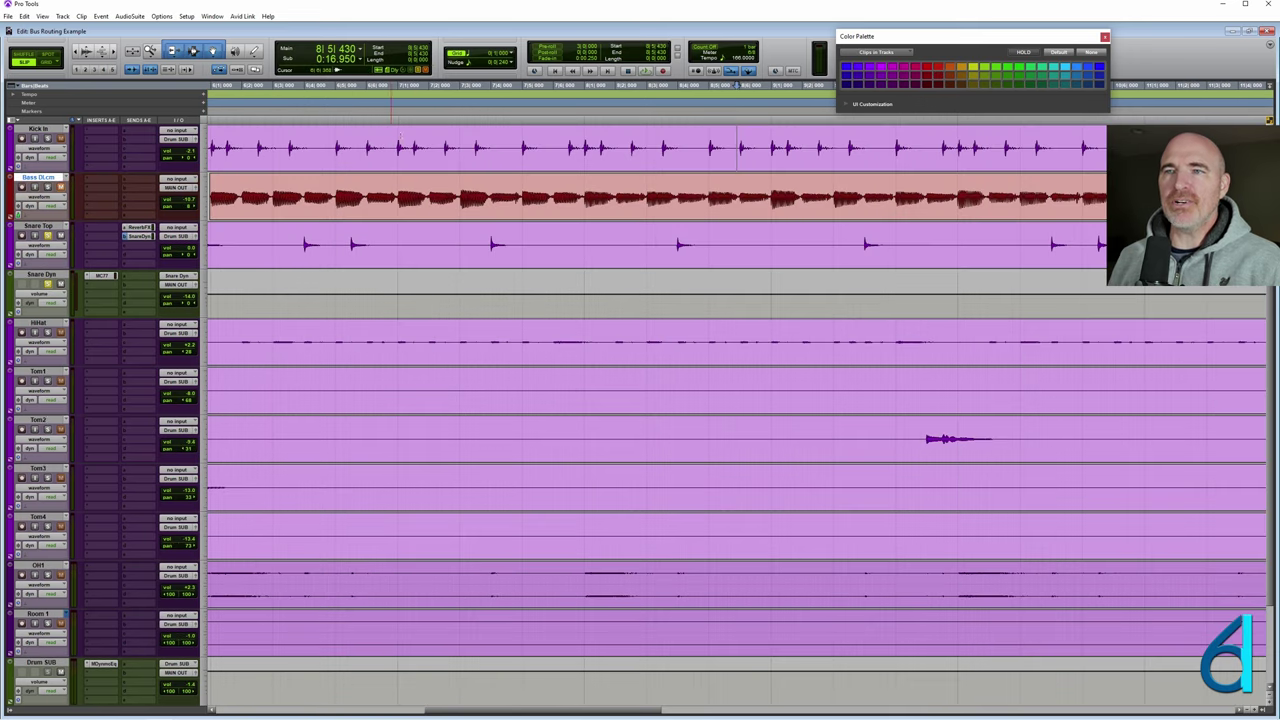
{"action": "key", "text": "ctrl+bracketright"}
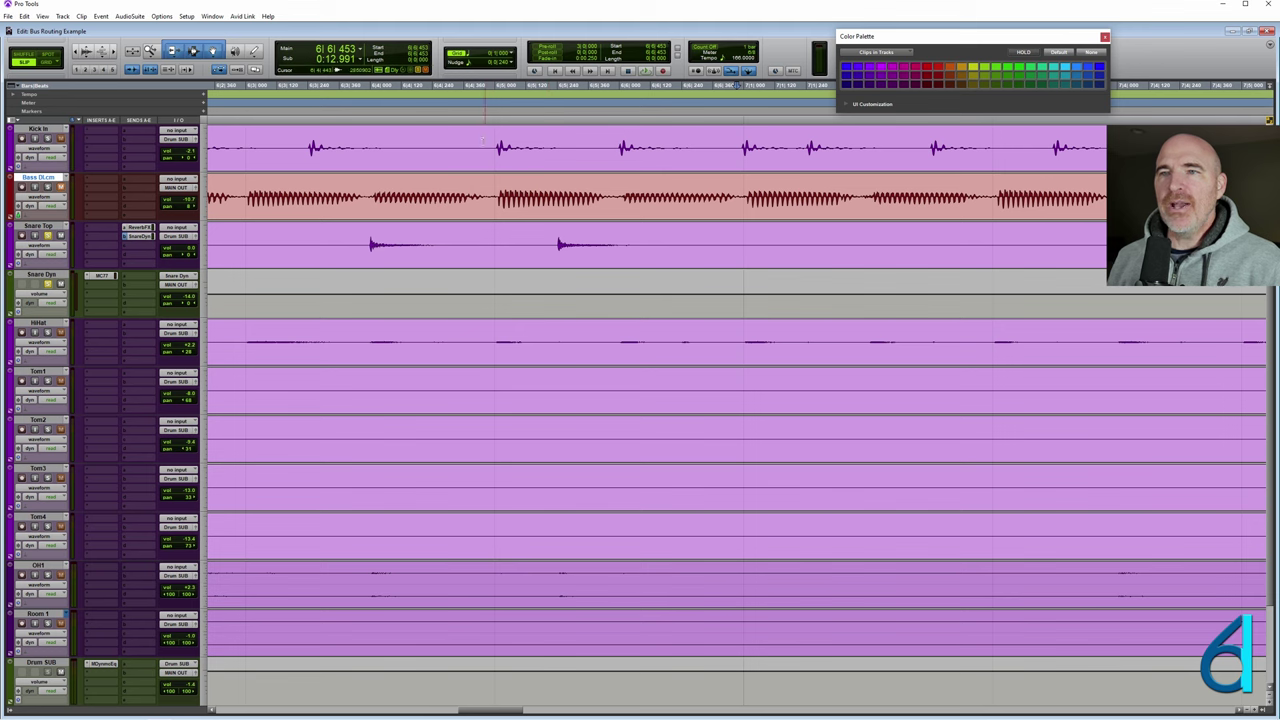
{"action": "left_click_drag", "start_coordinate": [494, 145], "coordinate": [510, 145]}
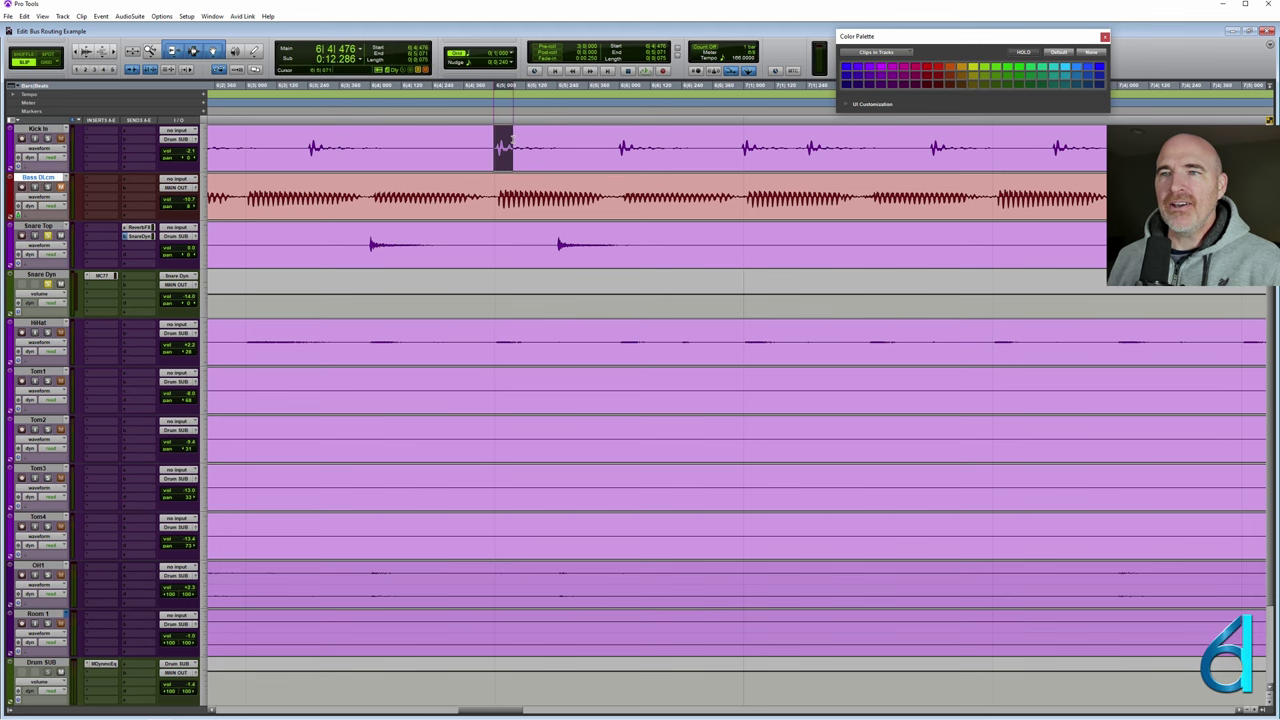
{"action": "left_click", "coordinate": [501, 212]}
{"action": "key", "text": "ctrl+]"}
{"action": "key", "text": "ctrl+]"}
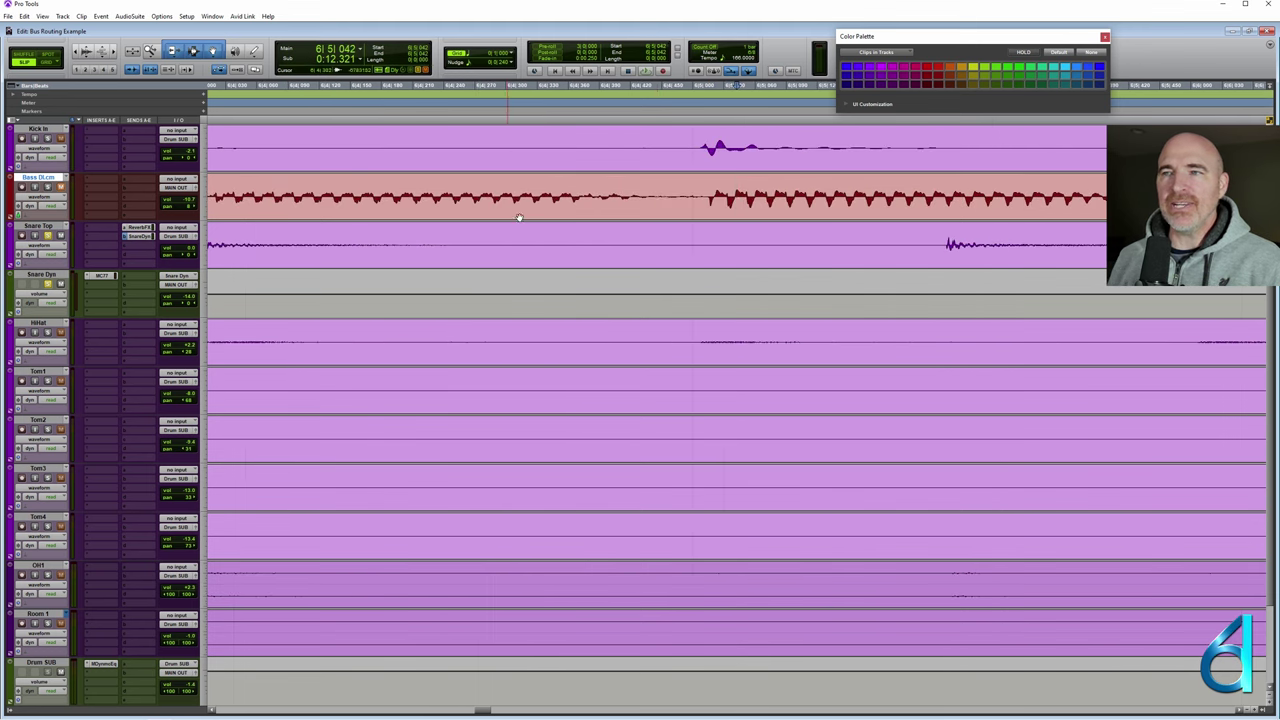
{"action": "left_click_drag", "start_coordinate": [695, 140], "coordinate": [794, 145]}
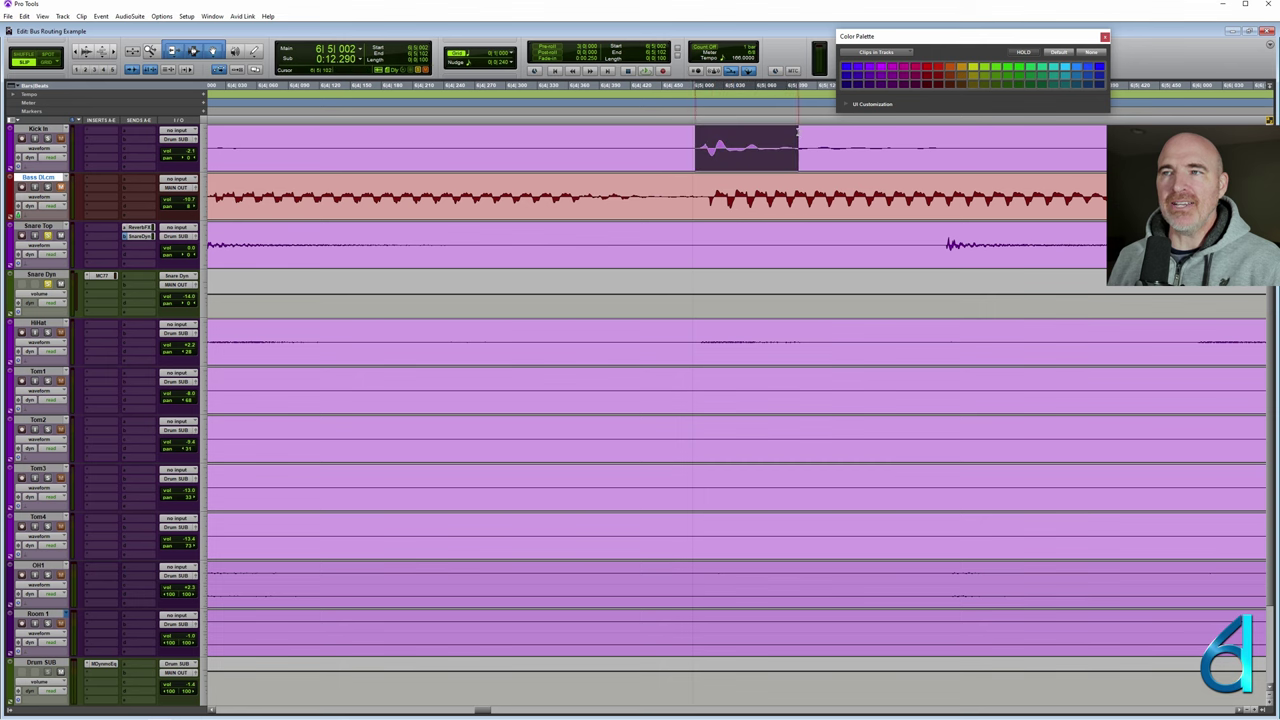
{"action": "key", "text": "ctrl+["}
{"action": "key", "text": "ctrl+["}
{"action": "key", "text": "ctrl+["}
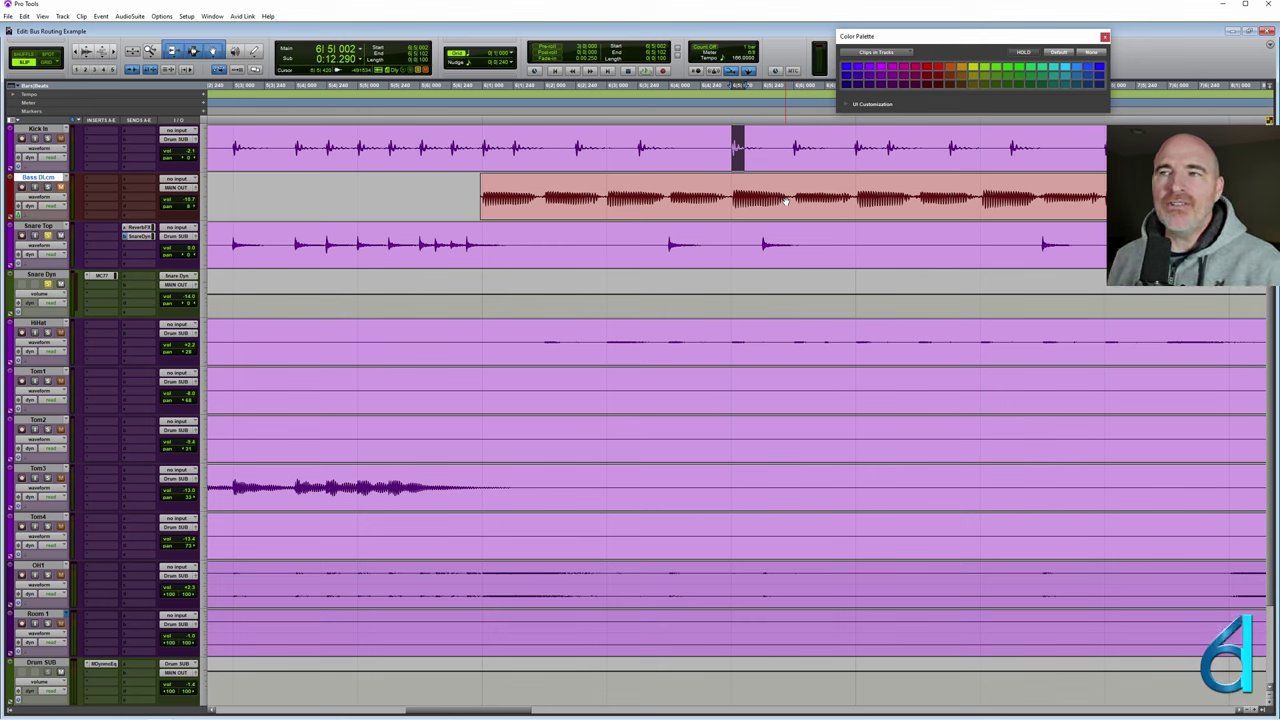
Play back from the kick hit to hear how kick and bass line up, then stop.
{"action": "left_click", "coordinate": [738, 148]}
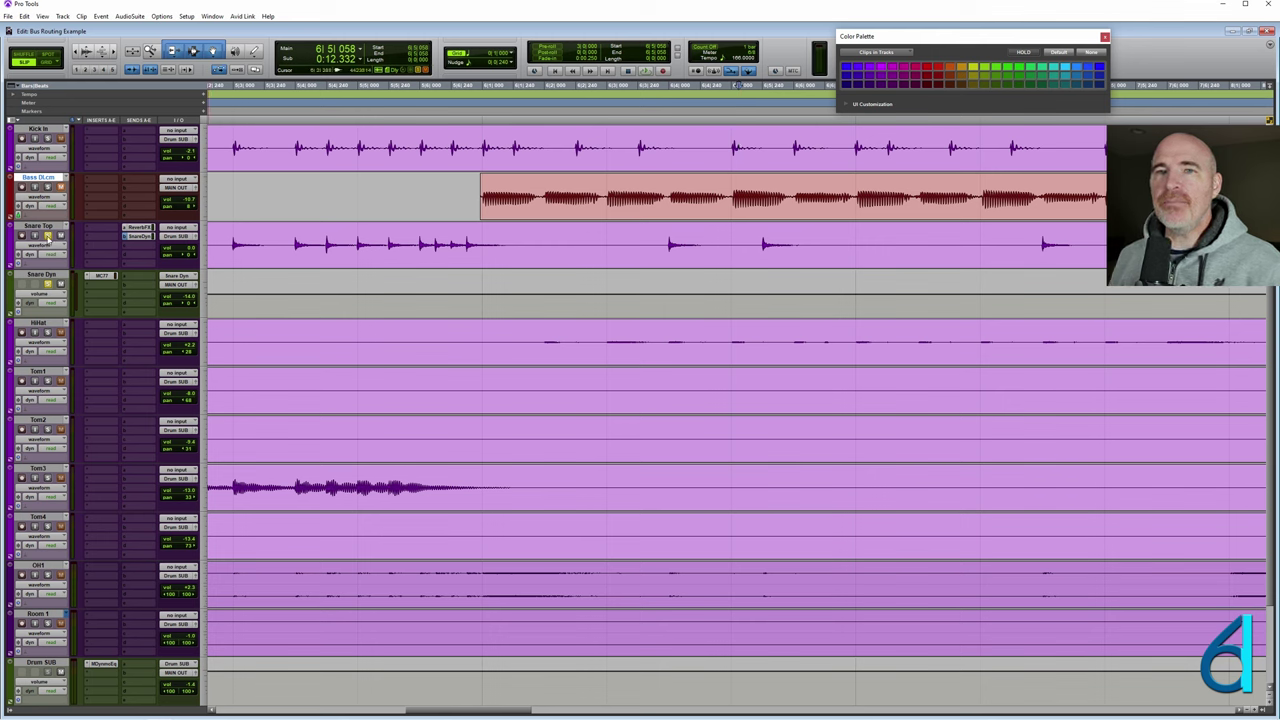
{"action": "left_click", "coordinate": [354, 198]}
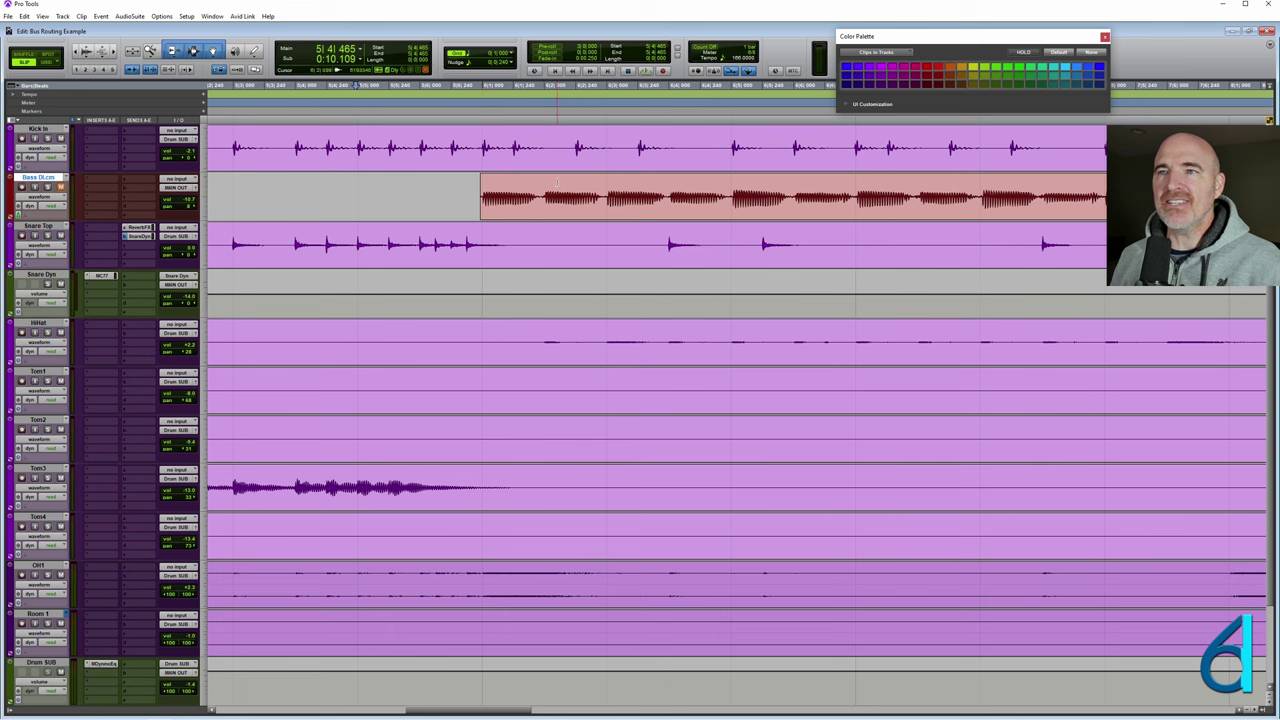
{"action": "key", "text": "space"}
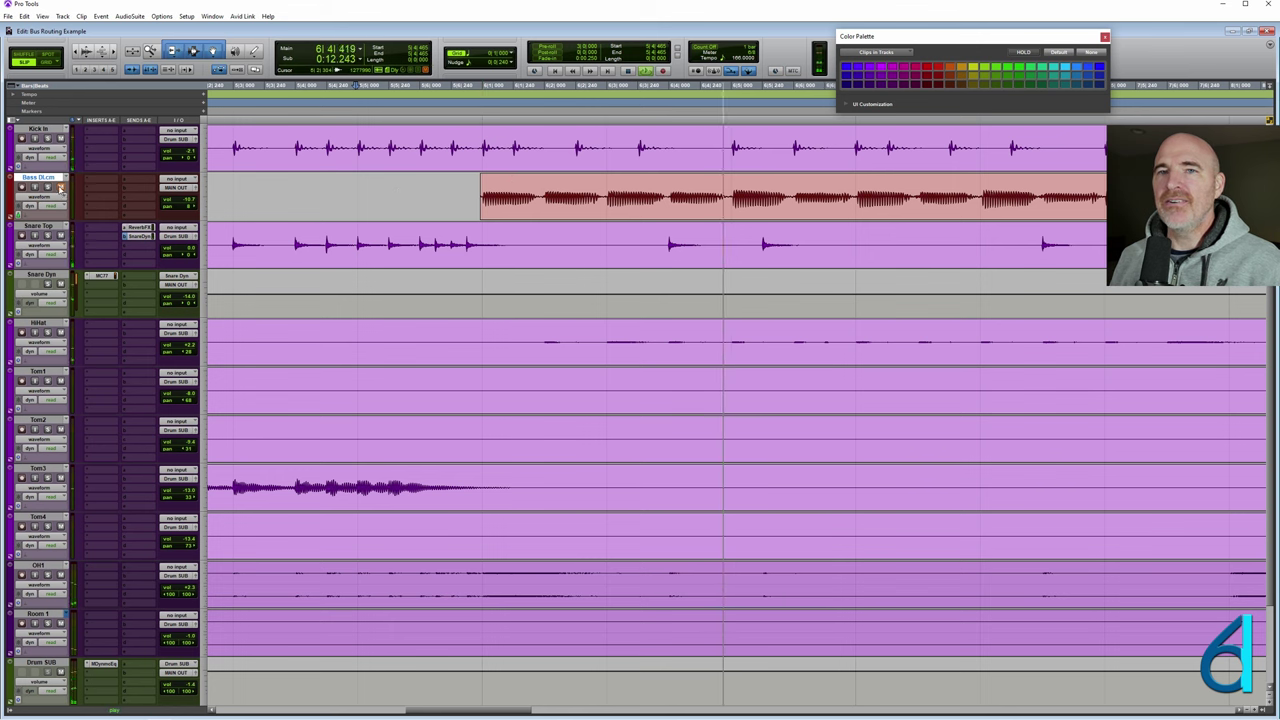
{"action": "key", "text": "r"}
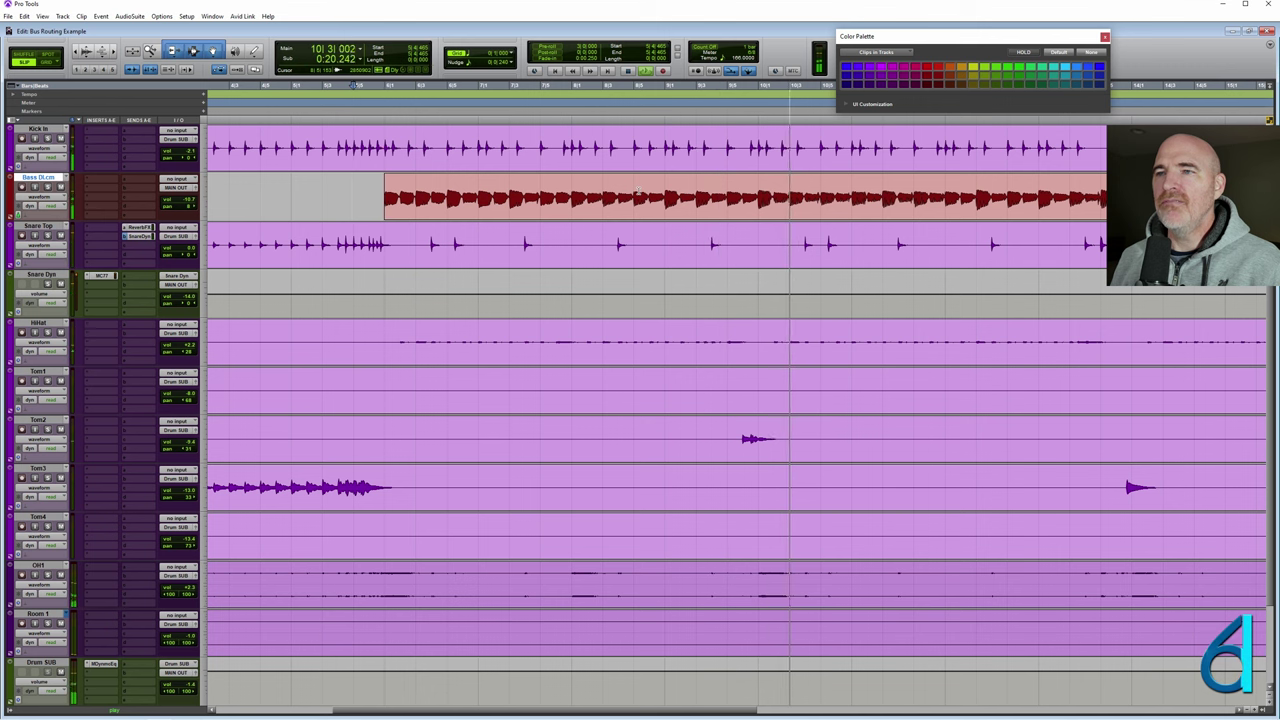
{"action": "key", "text": "space"}
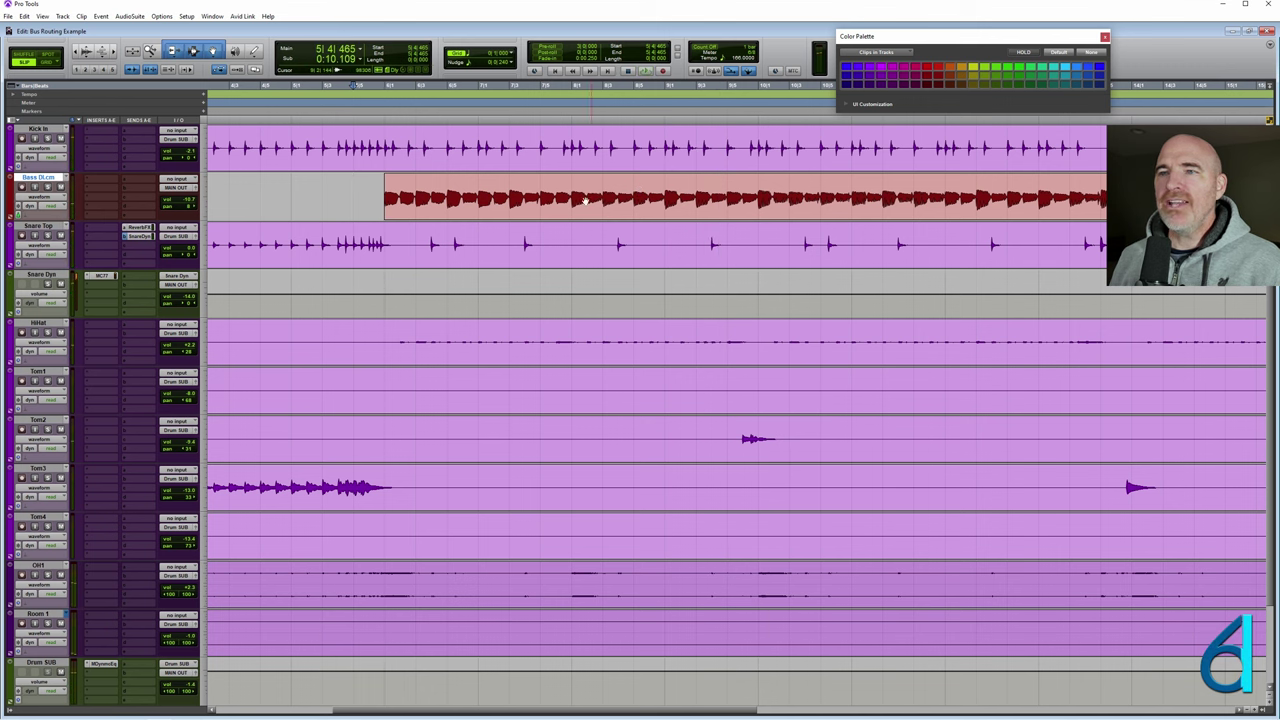
Replay from the Bass DI track while zooming on the waveforms, then bring up the Mix window.
{"action": "left_click", "coordinate": [419, 190]}
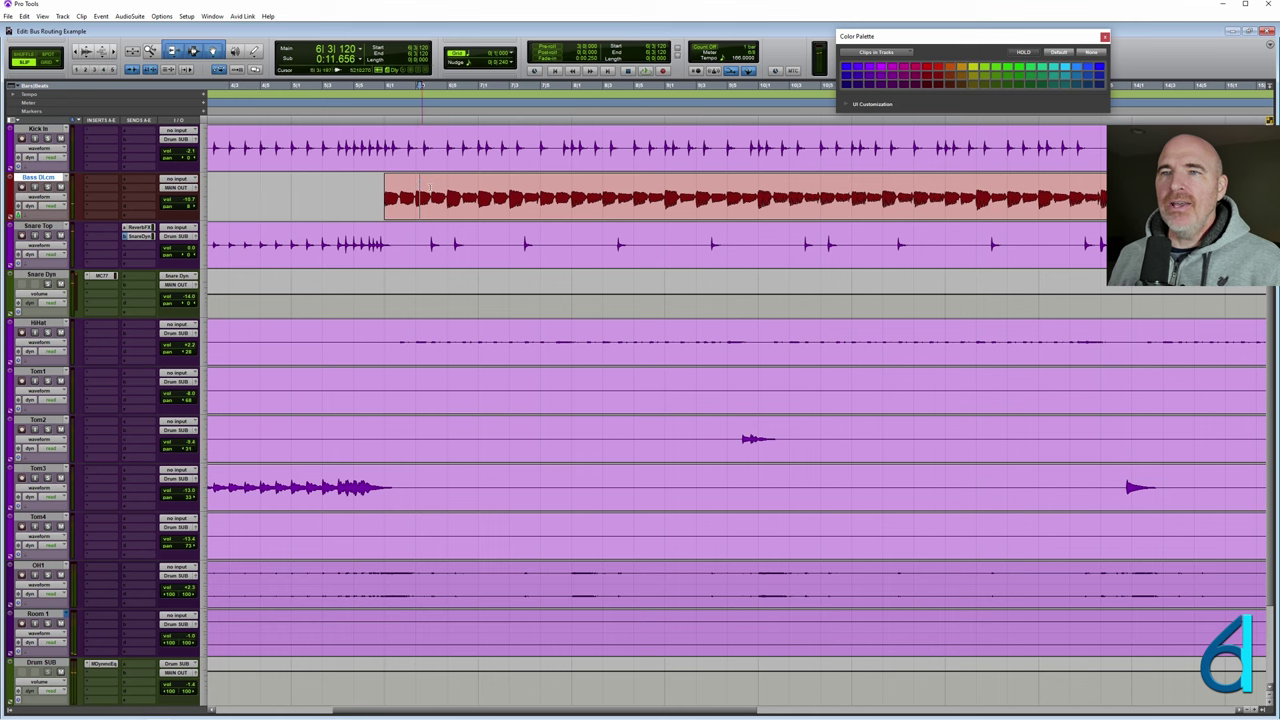
{"action": "key", "text": "space"}
{"action": "key", "text": "ctrl+]"}
{"action": "key", "text": "ctrl+]"}
{"action": "key", "text": "ctrl+]"}
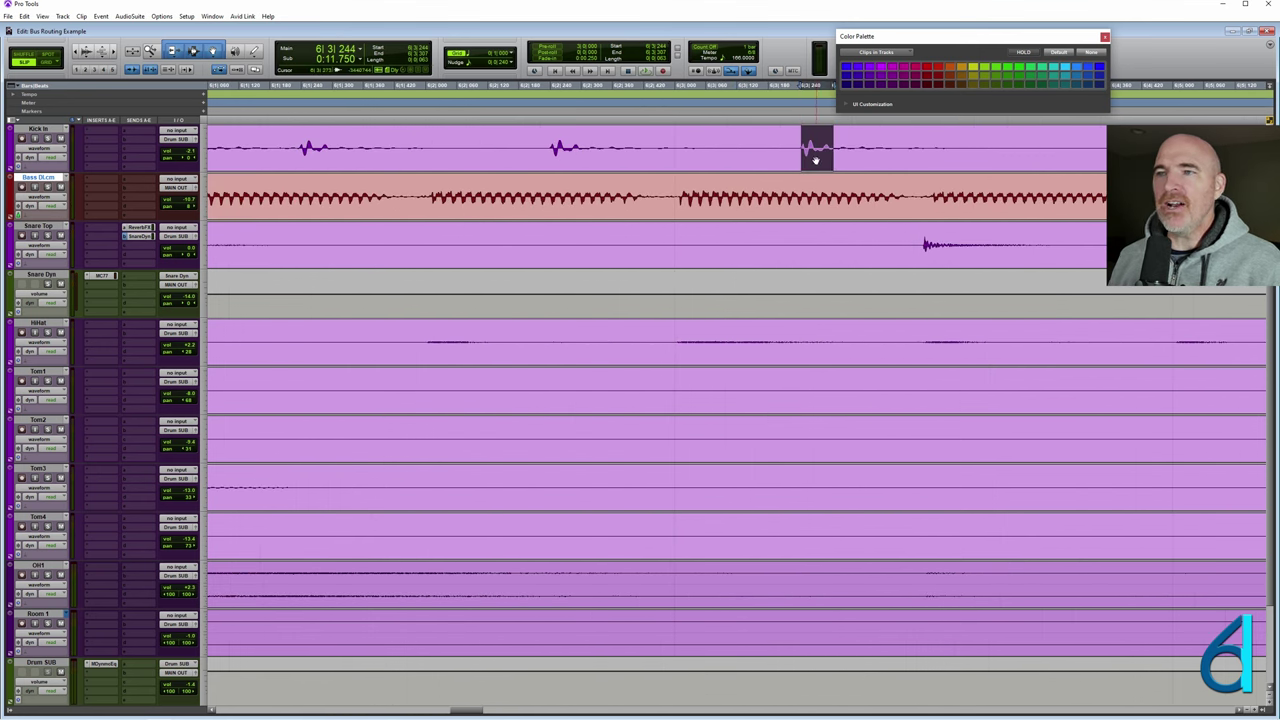
{"action": "key", "text": "ctrl+["}
{"action": "scroll", "coordinate": [766, 186], "scroll_direction": "right", "scroll_amount": 3}
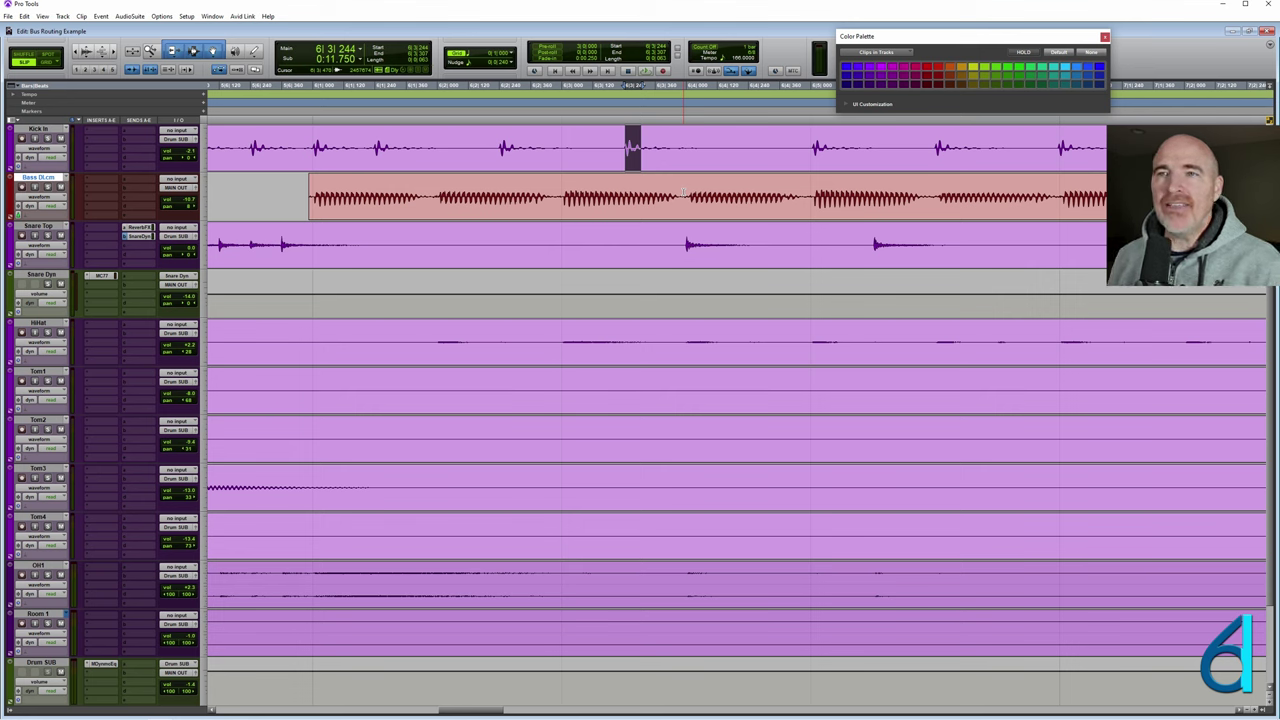
{"action": "key", "text": "ctrl+equal"}
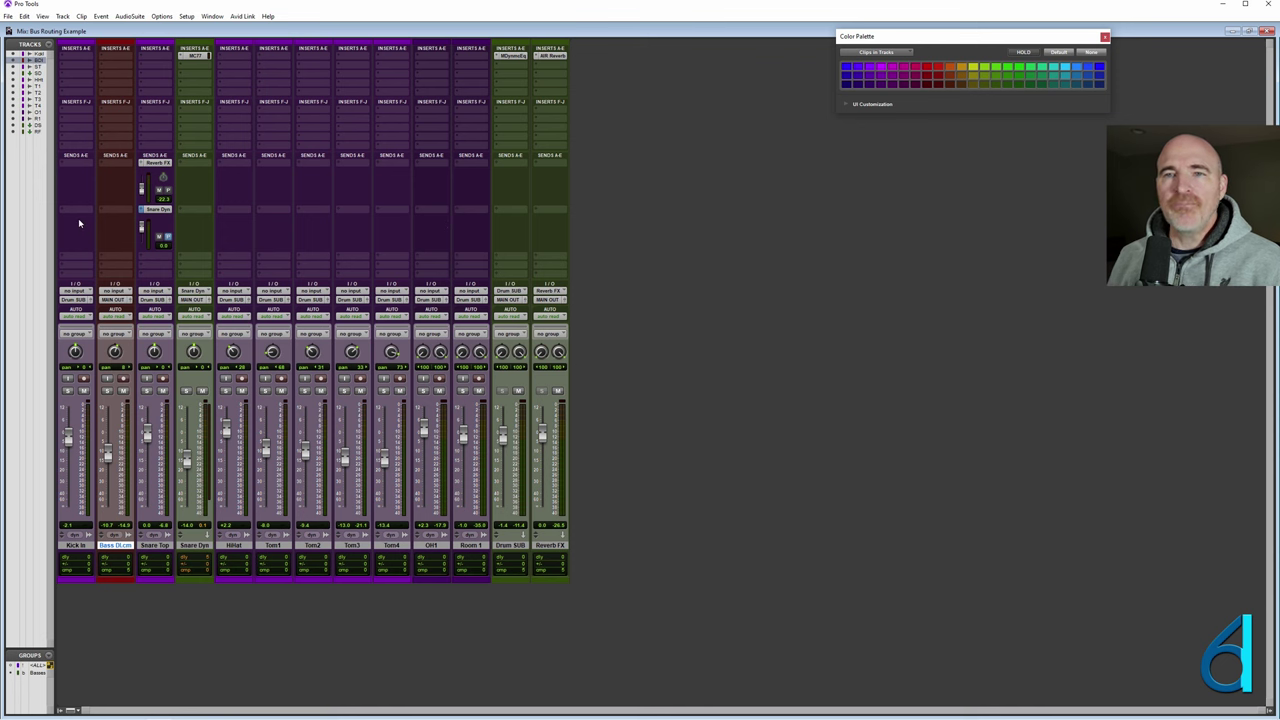
Insert a Pro Compressor on the Bass DI track and move its window higher up.
{"action": "left_click", "coordinate": [112, 60]}
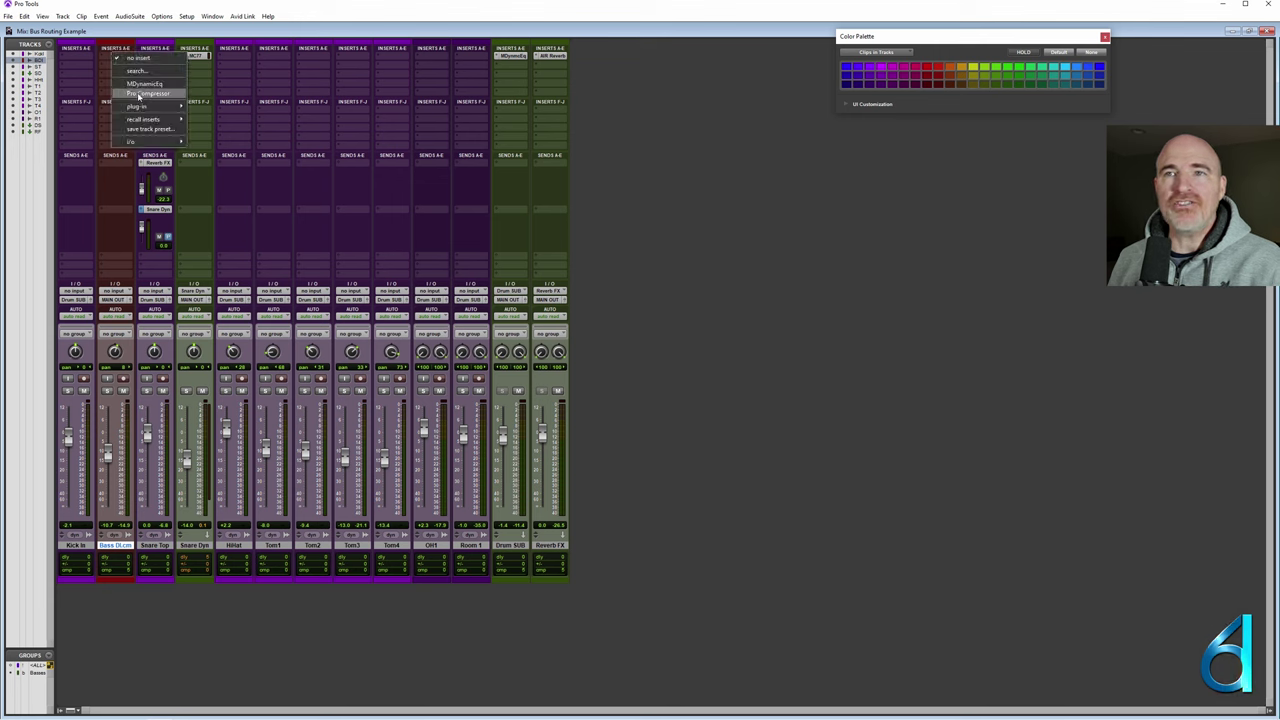
{"action": "left_click", "coordinate": [150, 95]}
{"action": "left_click_drag", "start_coordinate": [632, 266], "coordinate": [643, 238]}
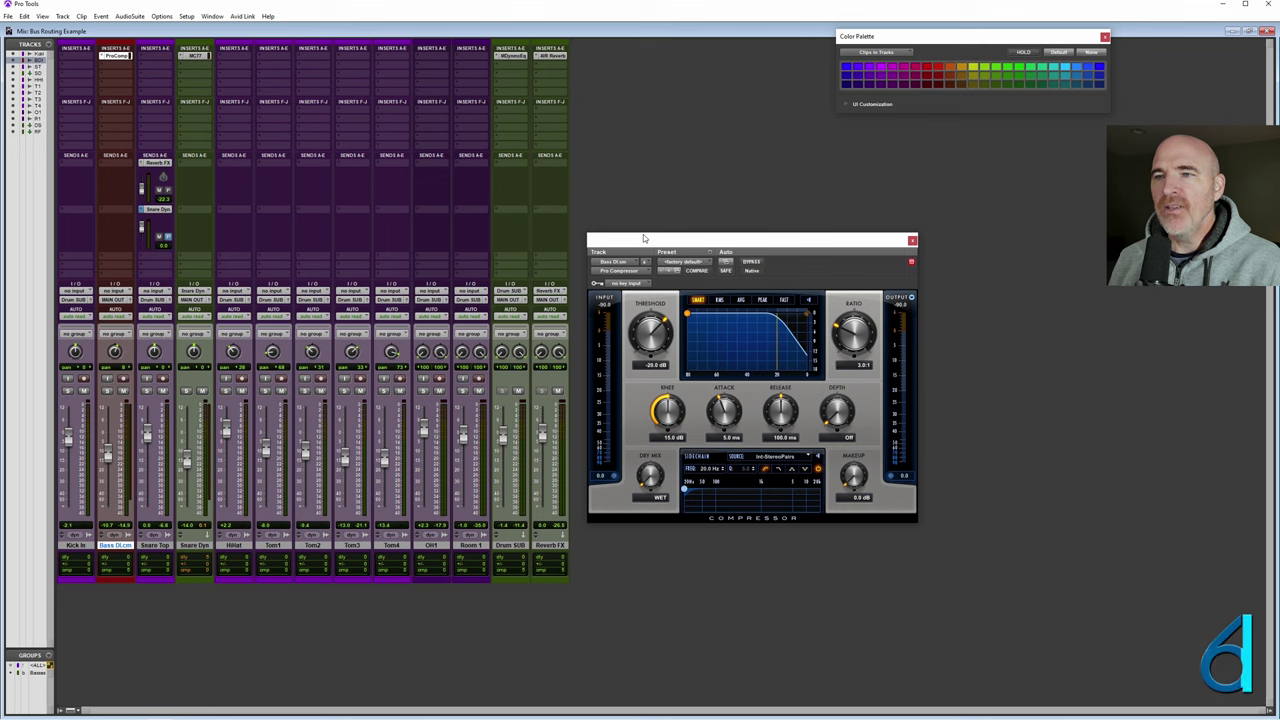
{"action": "left_click_drag", "start_coordinate": [689, 240], "coordinate": [692, 236]}
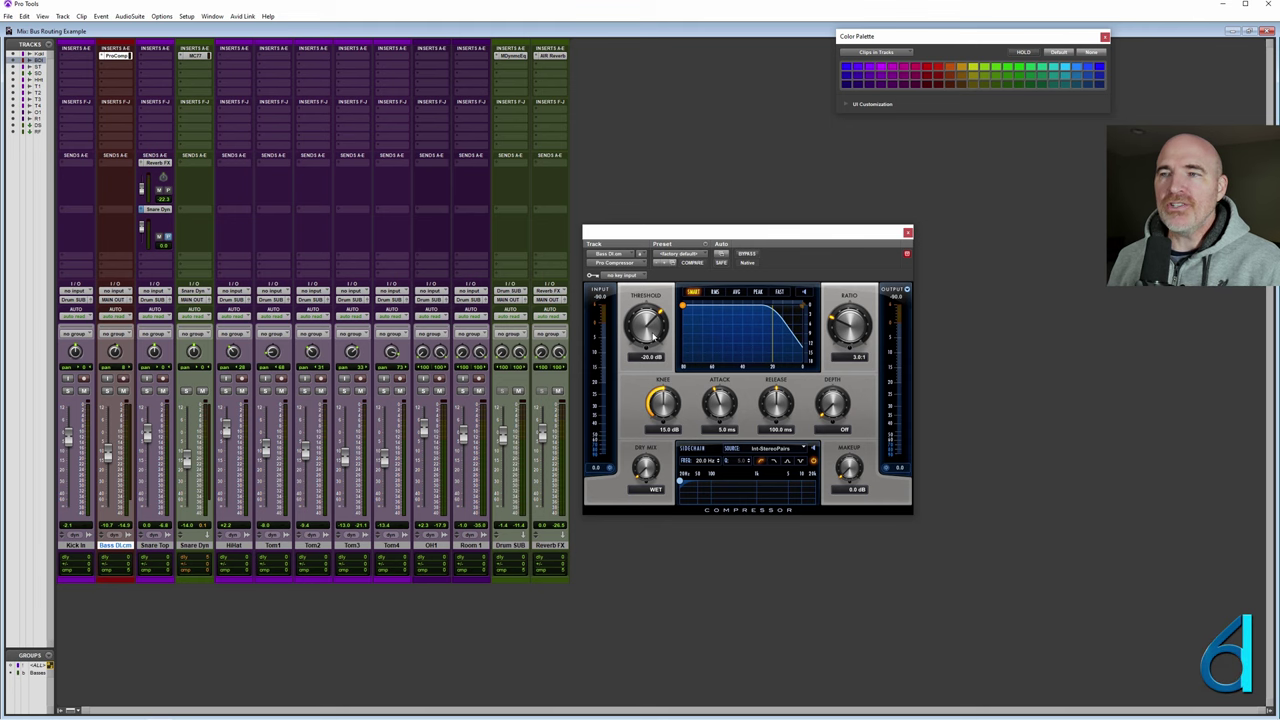
Back in the Edit window, make the Bass DI track much taller and reposition the compressor window.
{"action": "key", "text": "ctrl+equal"}
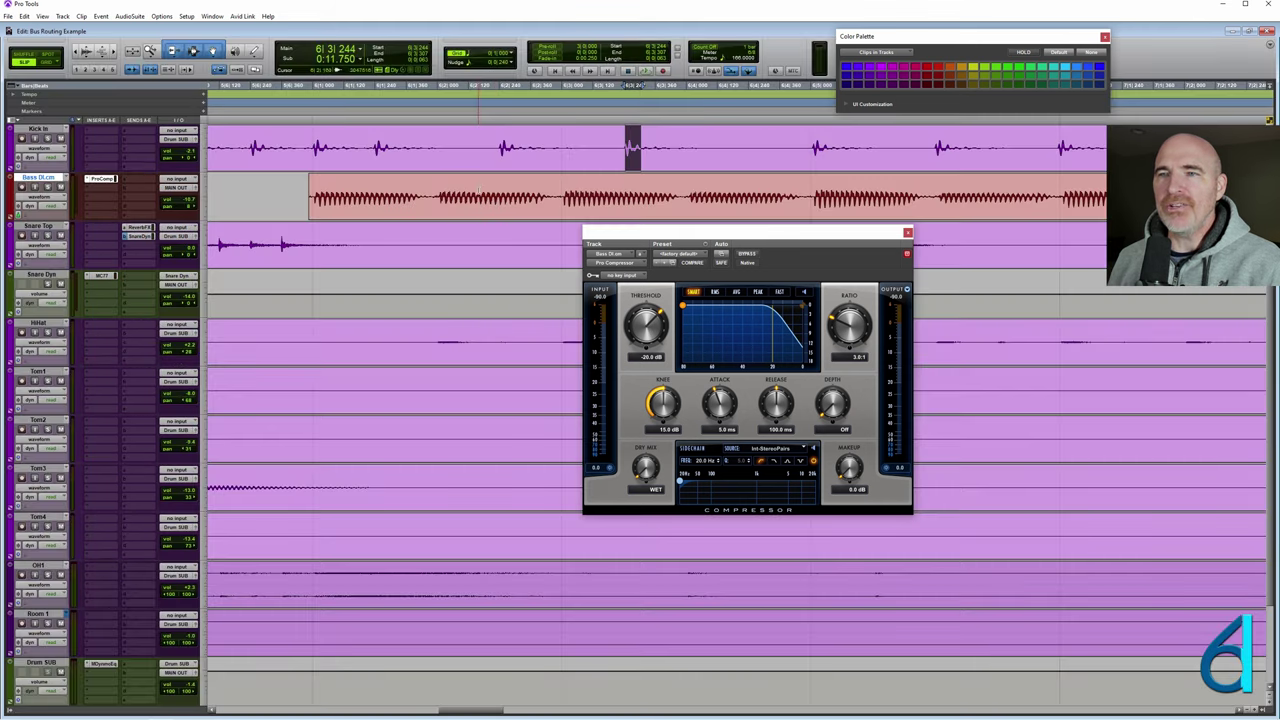
{"action": "left_click_drag", "start_coordinate": [112, 221], "coordinate": [112, 288]}
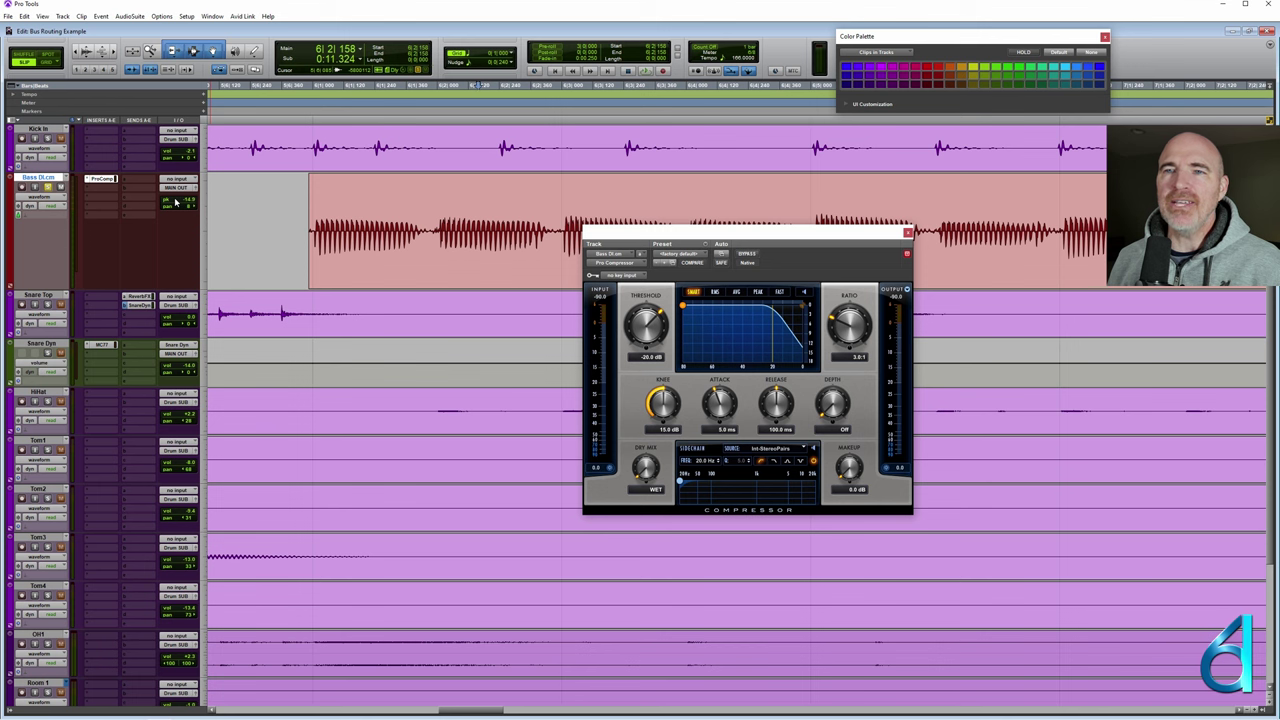
{"action": "left_click_drag", "start_coordinate": [631, 233], "coordinate": [518, 378]}
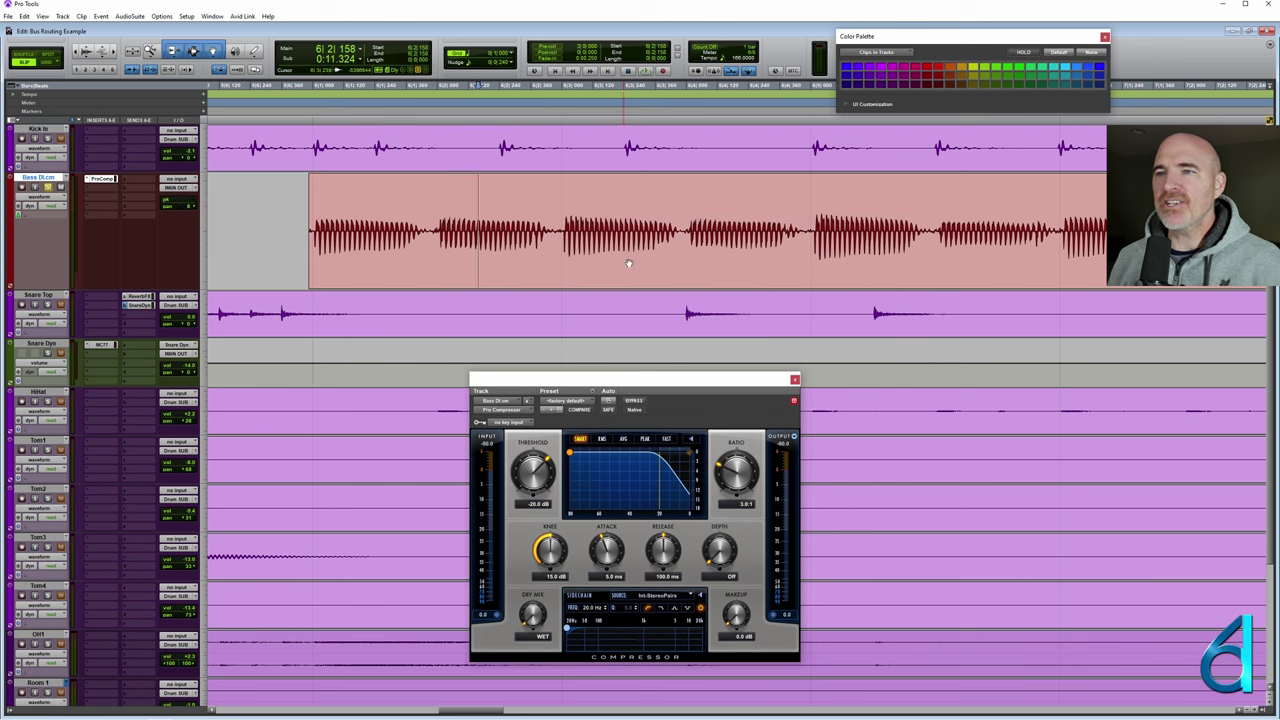
Play a short selected bass passage while raising the compressor threshold from -20 to -8.5 dB.
{"action": "left_click", "coordinate": [684, 207]}
{"action": "left_click_drag", "start_coordinate": [688, 207], "coordinate": [801, 212]}
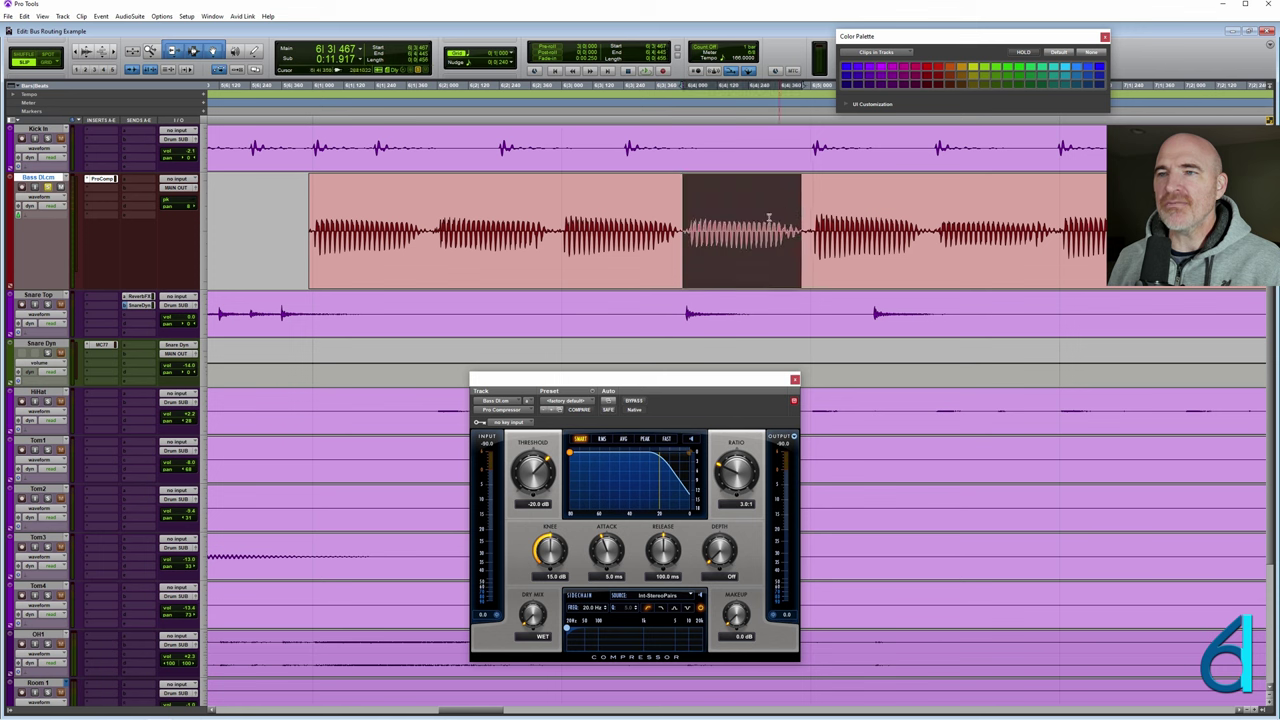
{"action": "key", "text": "space"}
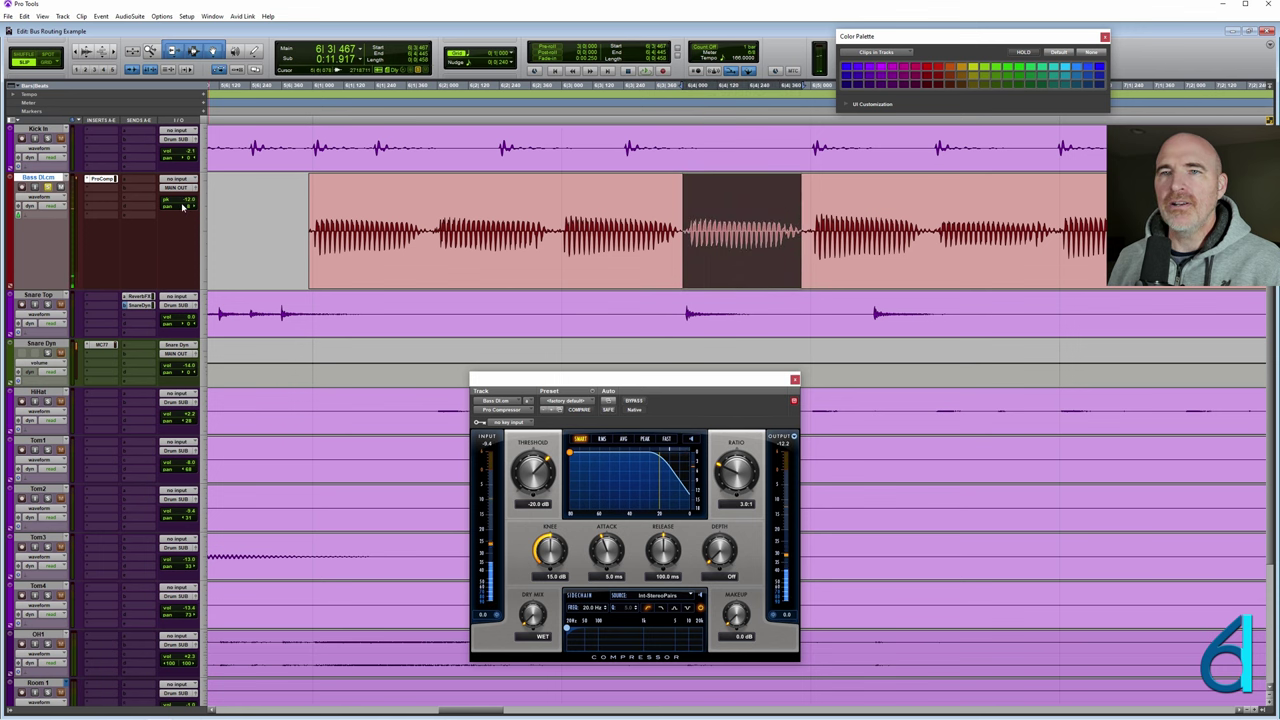
{"action": "left_click_drag", "start_coordinate": [682, 382], "coordinate": [666, 322]}
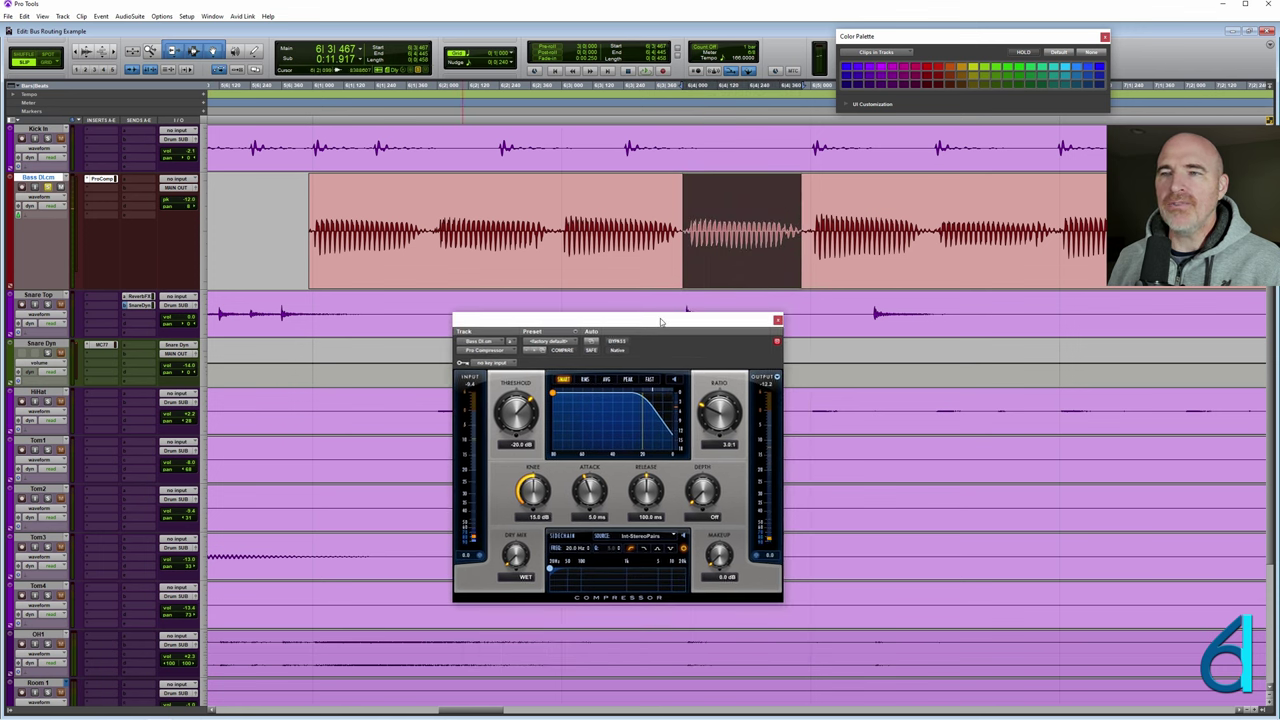
{"action": "left_click_drag", "start_coordinate": [519, 408], "coordinate": [521, 394]}
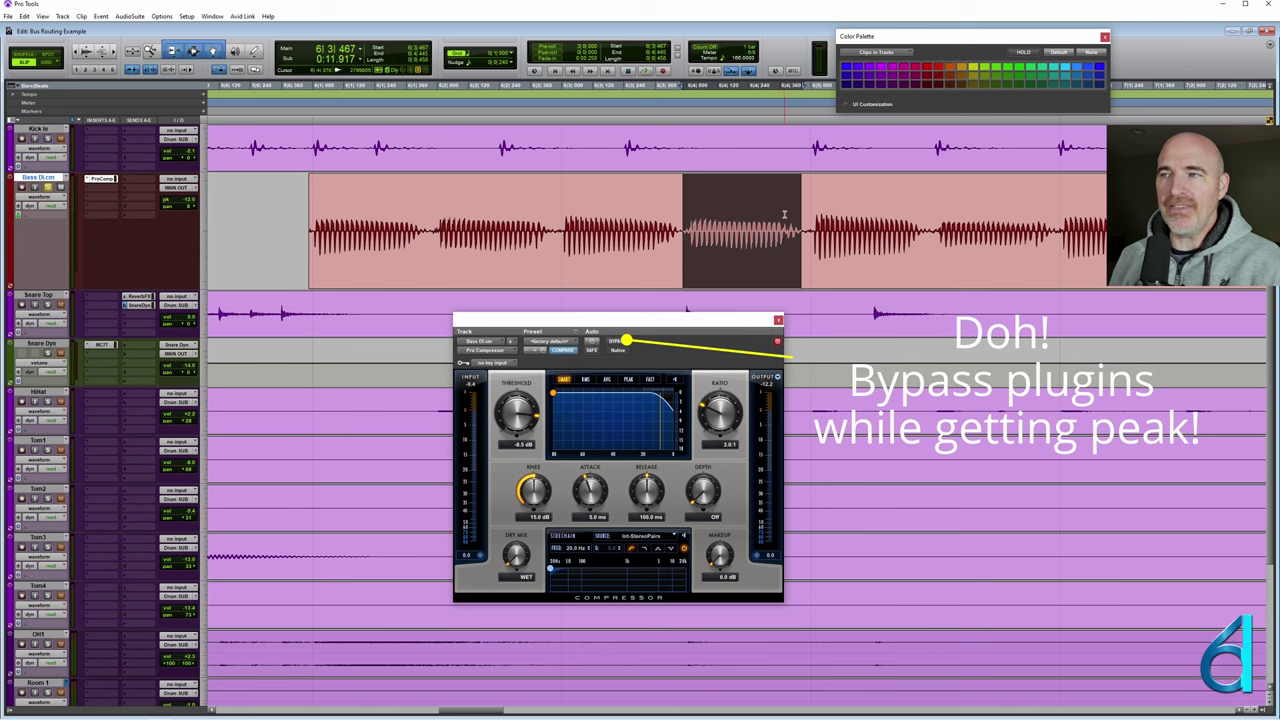
Set the Bass DI compressor to a -20 dB threshold, FAST detection and 1.0 ms attack.
{"action": "left_click", "coordinate": [516, 444]}
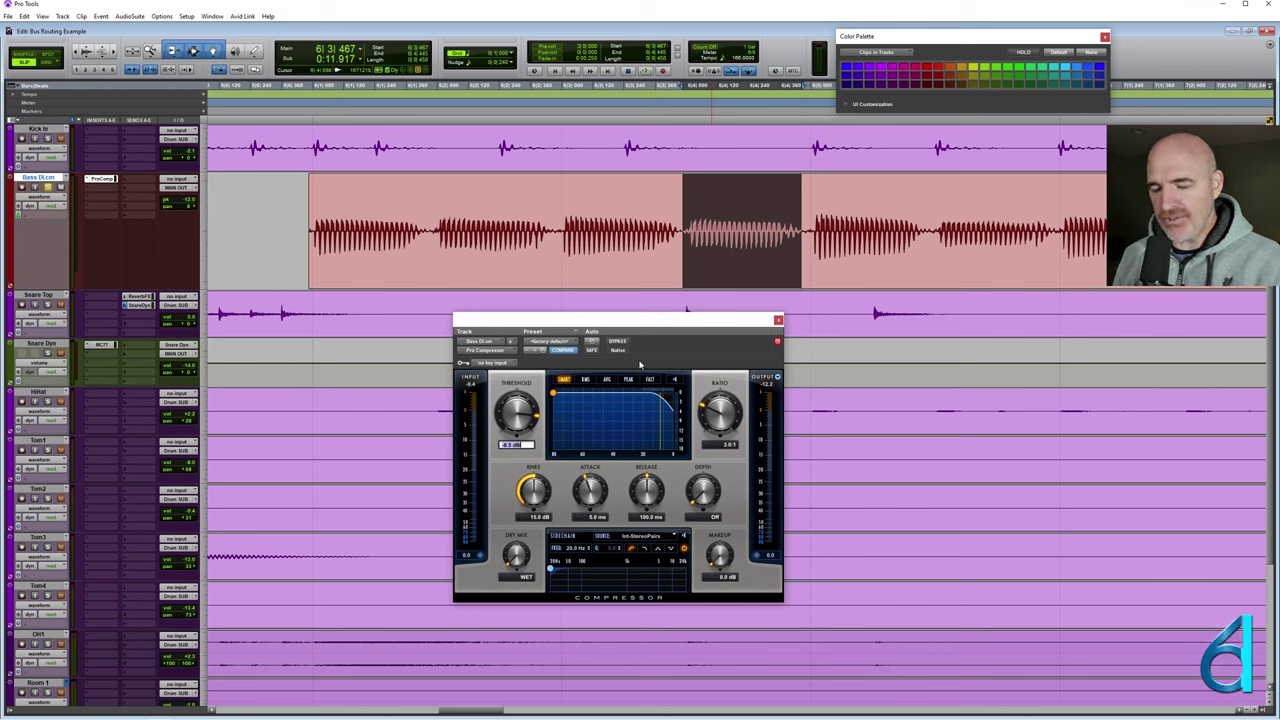
{"action": "type", "text": "-20"}
{"action": "key", "text": "Return"}
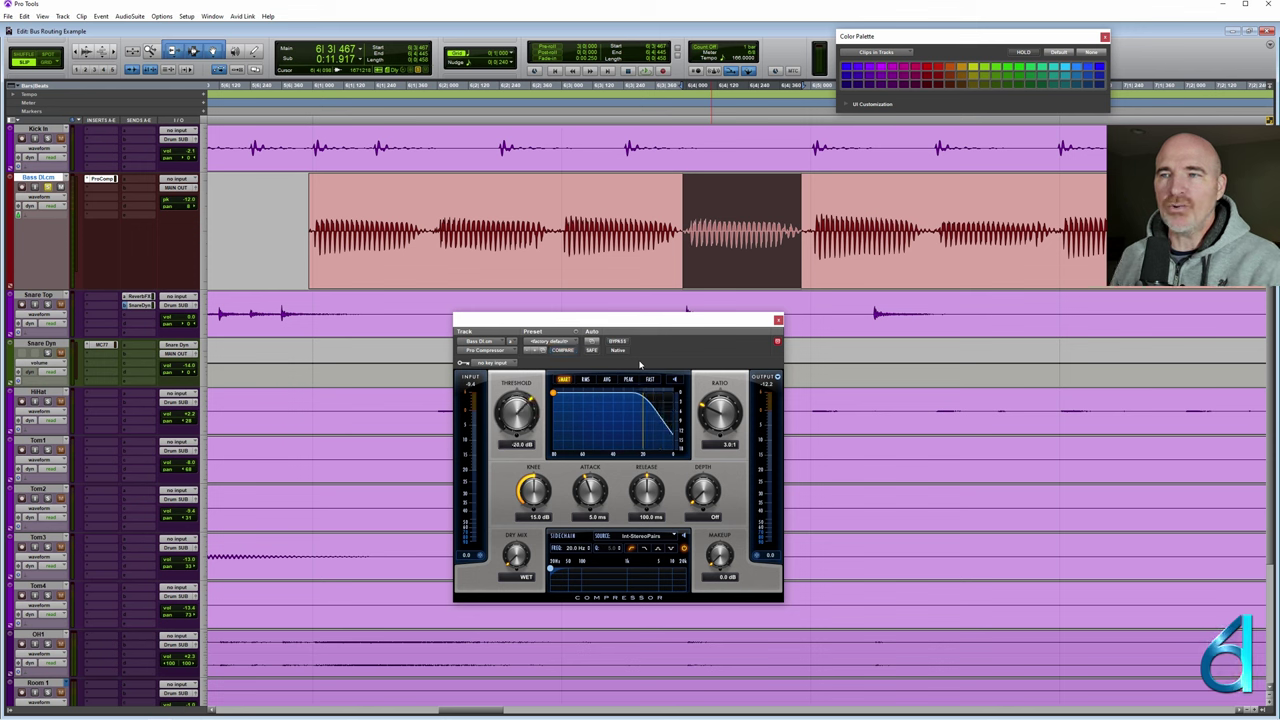
{"action": "left_click", "coordinate": [652, 381]}
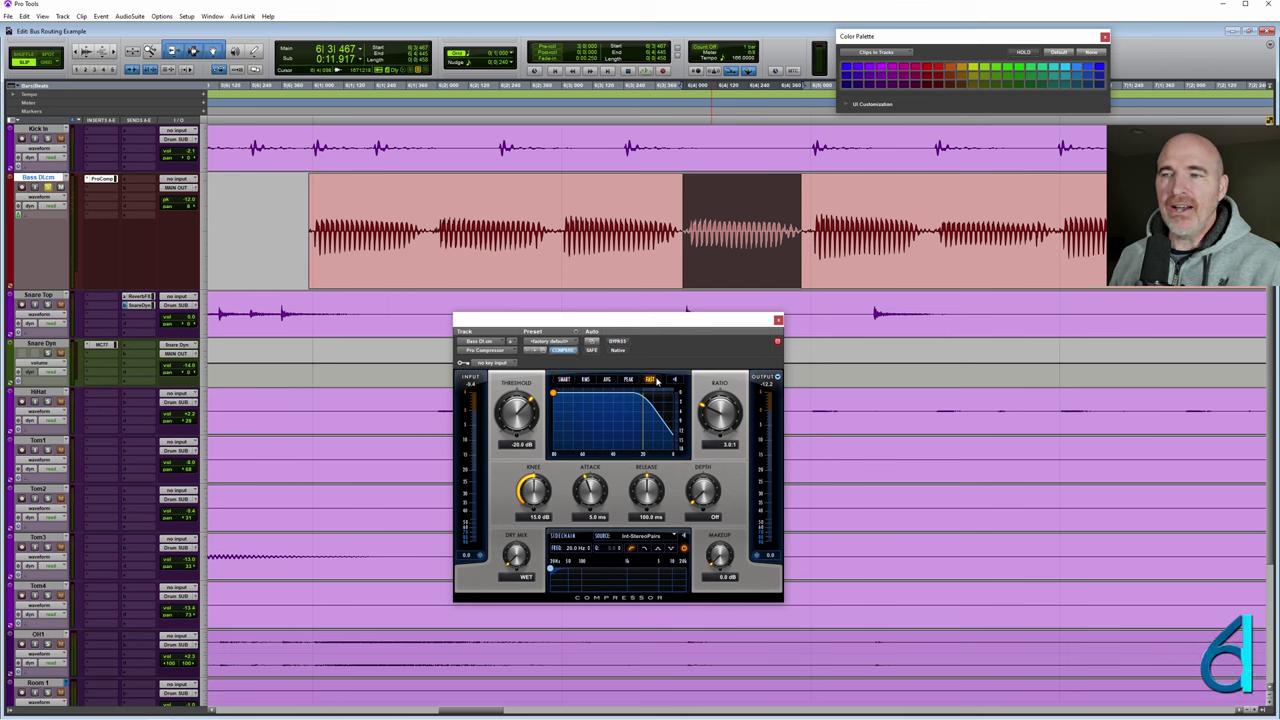
{"action": "left_click", "coordinate": [594, 517]}
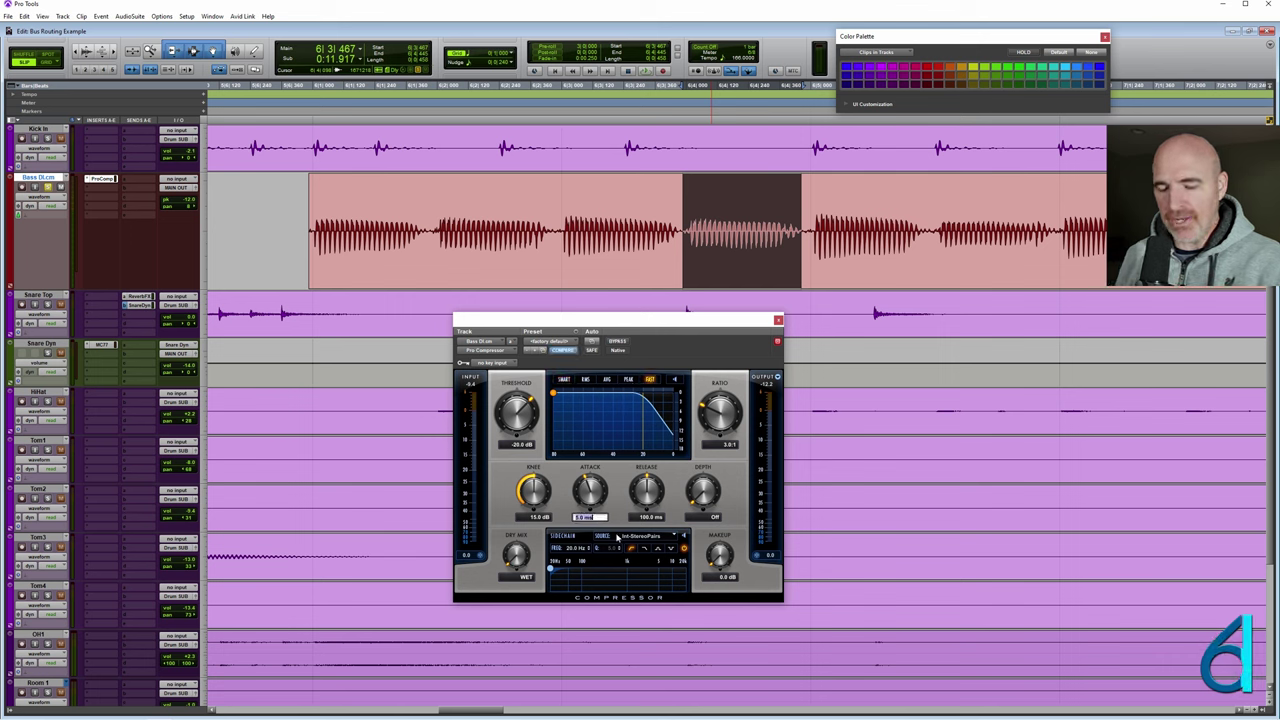
{"action": "type", "text": "1"}
{"action": "key", "text": "Return"}
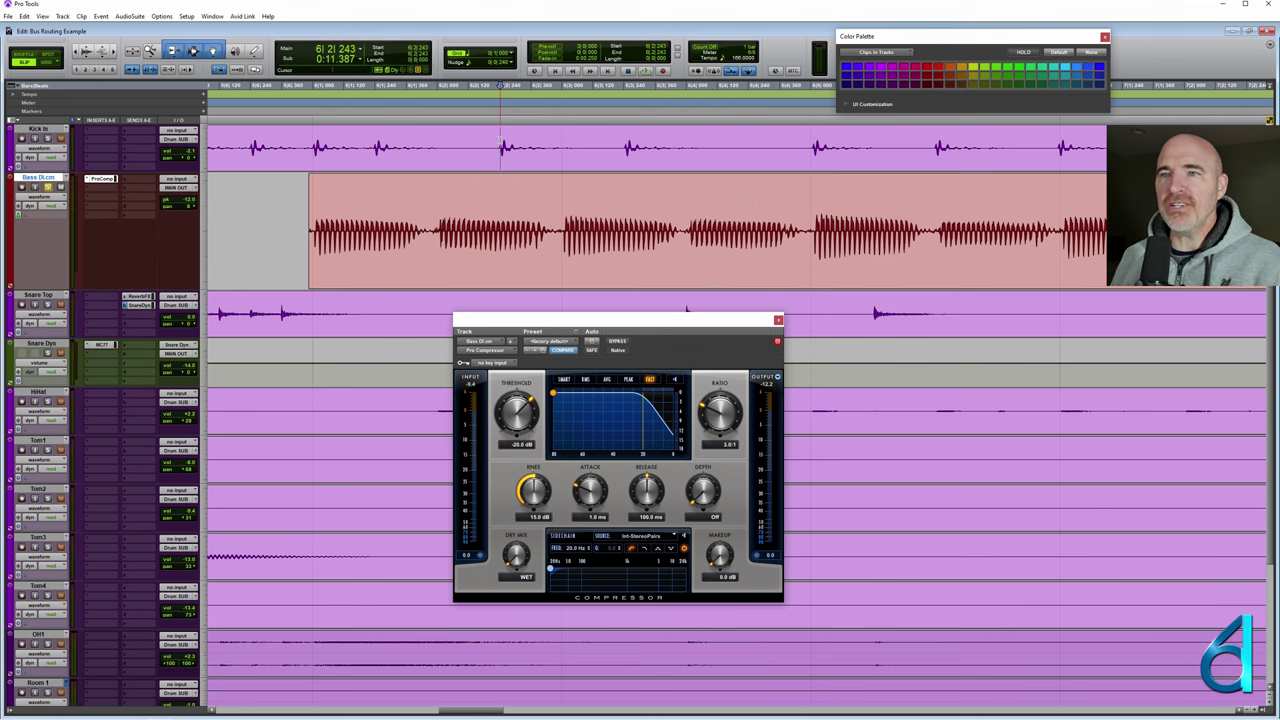
Zoom in, select one kick hit, and show the Main counter in Min:Secs.
{"action": "left_click", "coordinate": [497, 155]}
{"action": "key", "text": "ctrl+bracketright"}
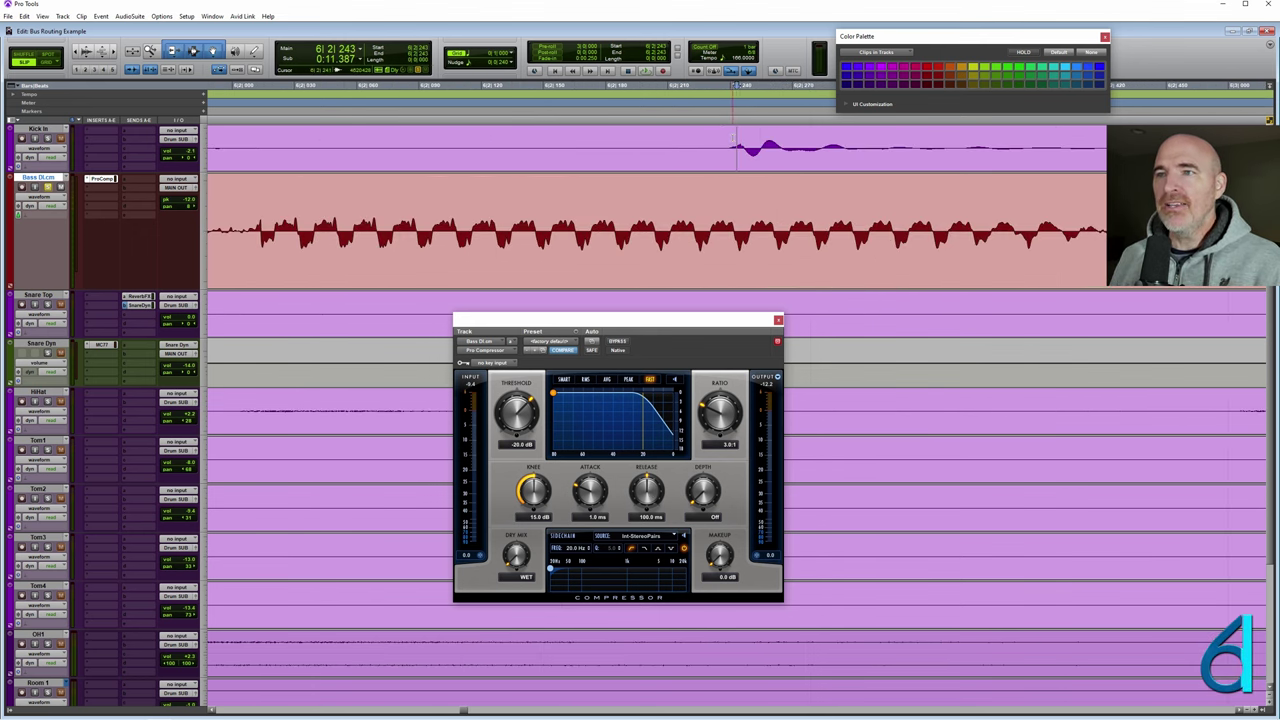
{"action": "left_click_drag", "start_coordinate": [729, 138], "coordinate": [843, 130]}
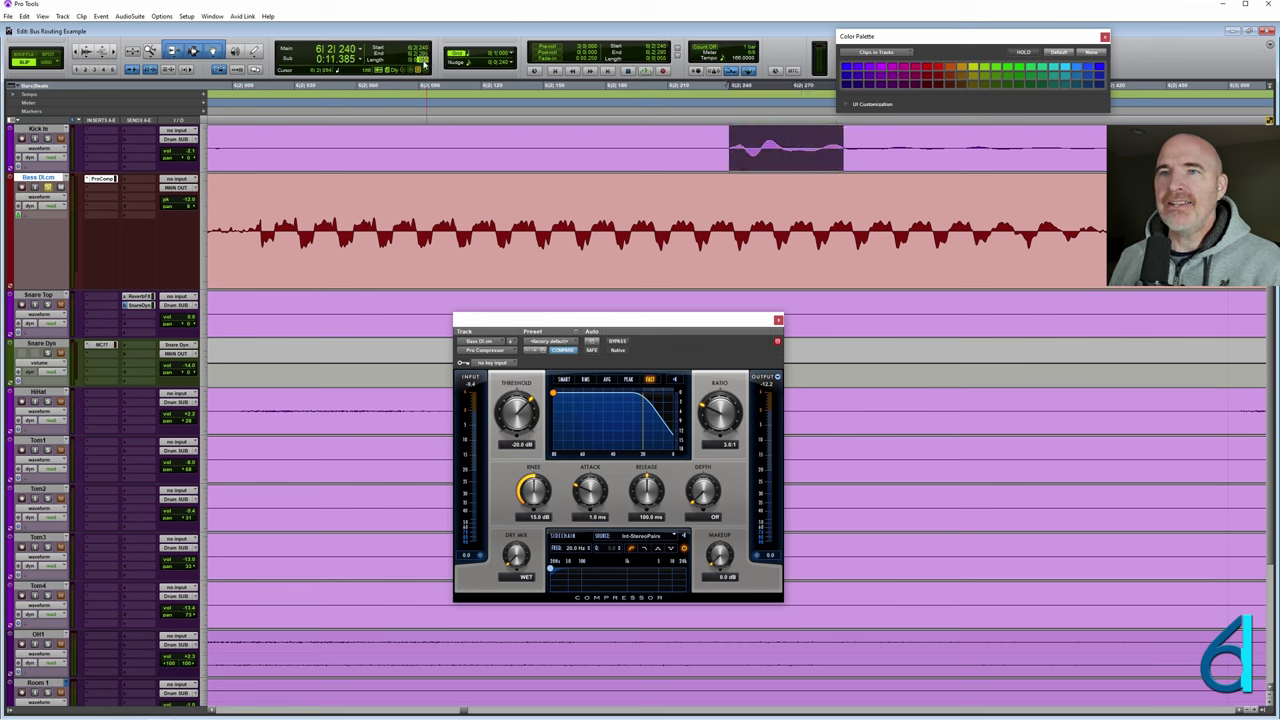
{"action": "left_click", "coordinate": [360, 53]}
{"action": "left_click", "coordinate": [358, 57]}
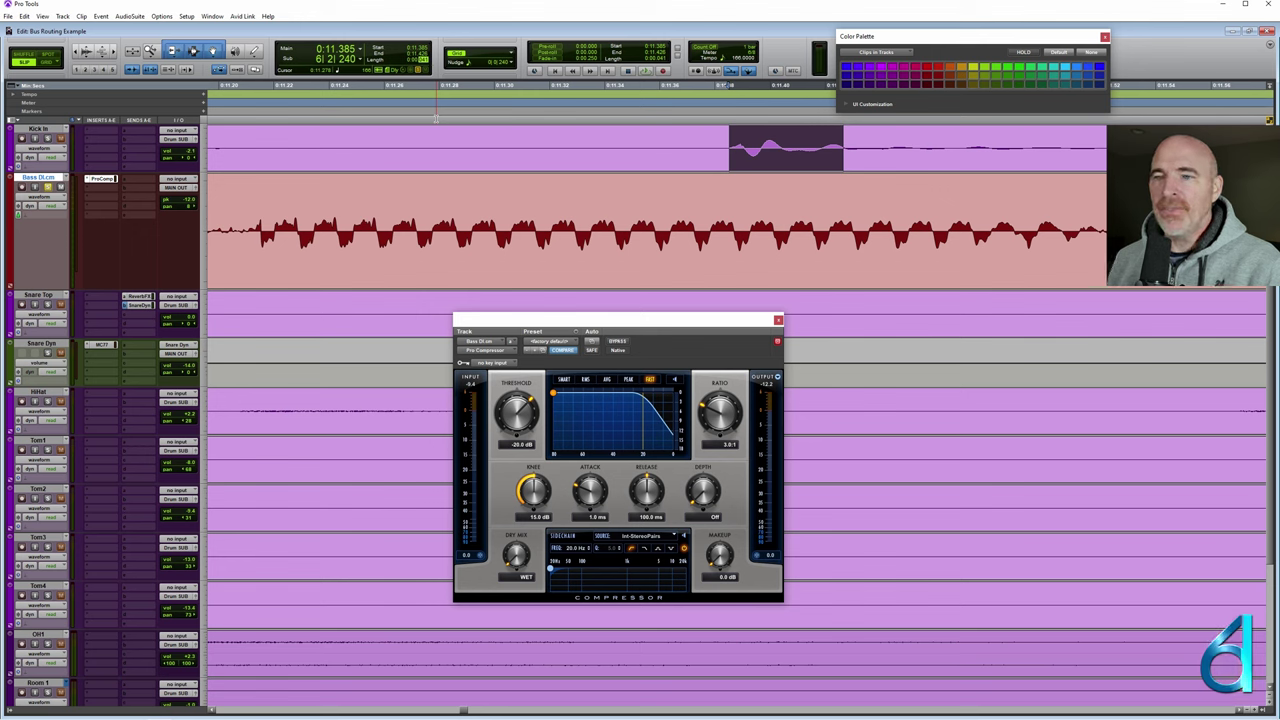
Set the bass compressor's release to 30.0 ms.
{"action": "left_click", "coordinate": [647, 517]}
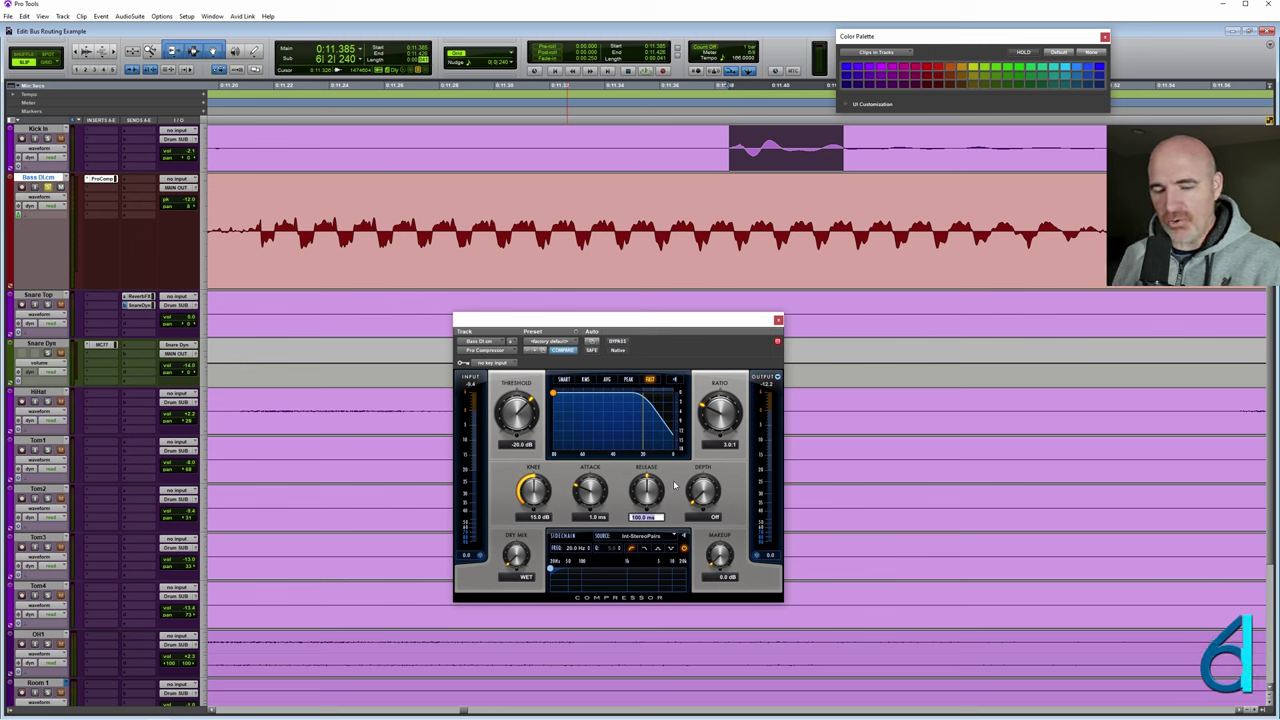
{"action": "type", "text": "50"}
{"action": "key", "text": "Return"}
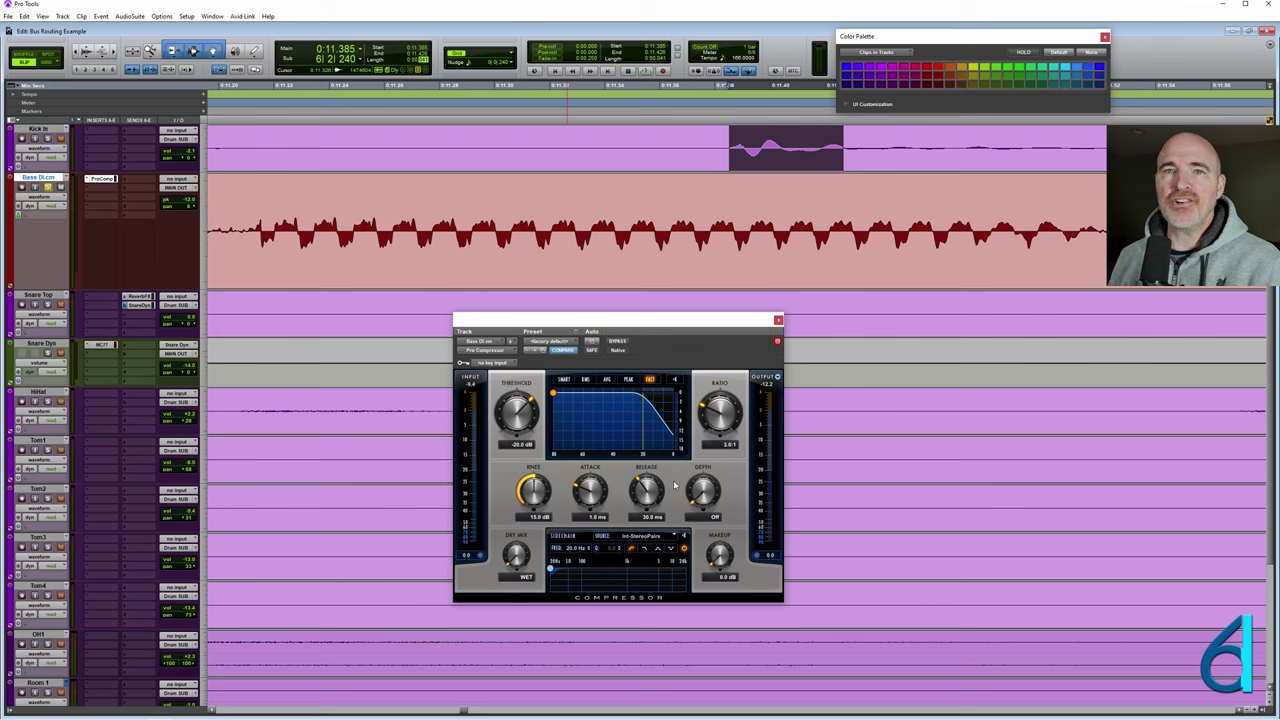
Reselect the kick hit with and without its decay to gauge its length, then zoom out.
{"action": "left_click", "coordinate": [728, 148]}
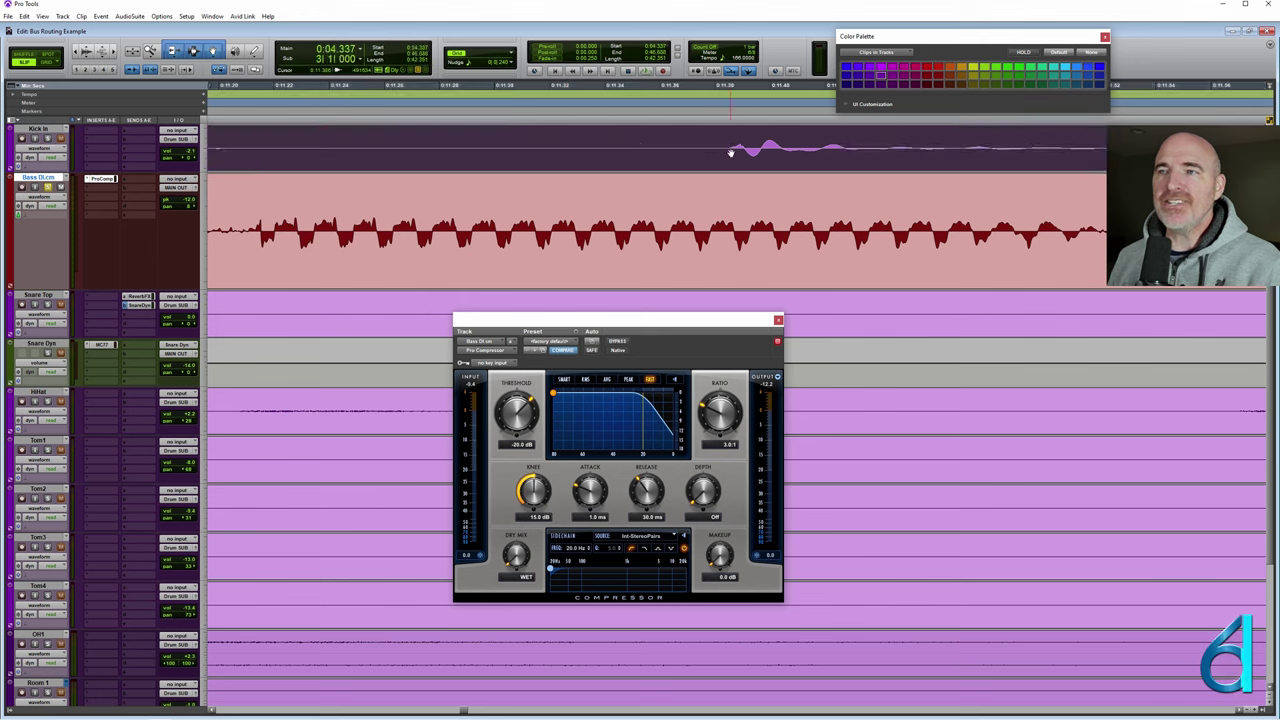
{"action": "left_click_drag", "start_coordinate": [729, 137], "coordinate": [782, 155]}
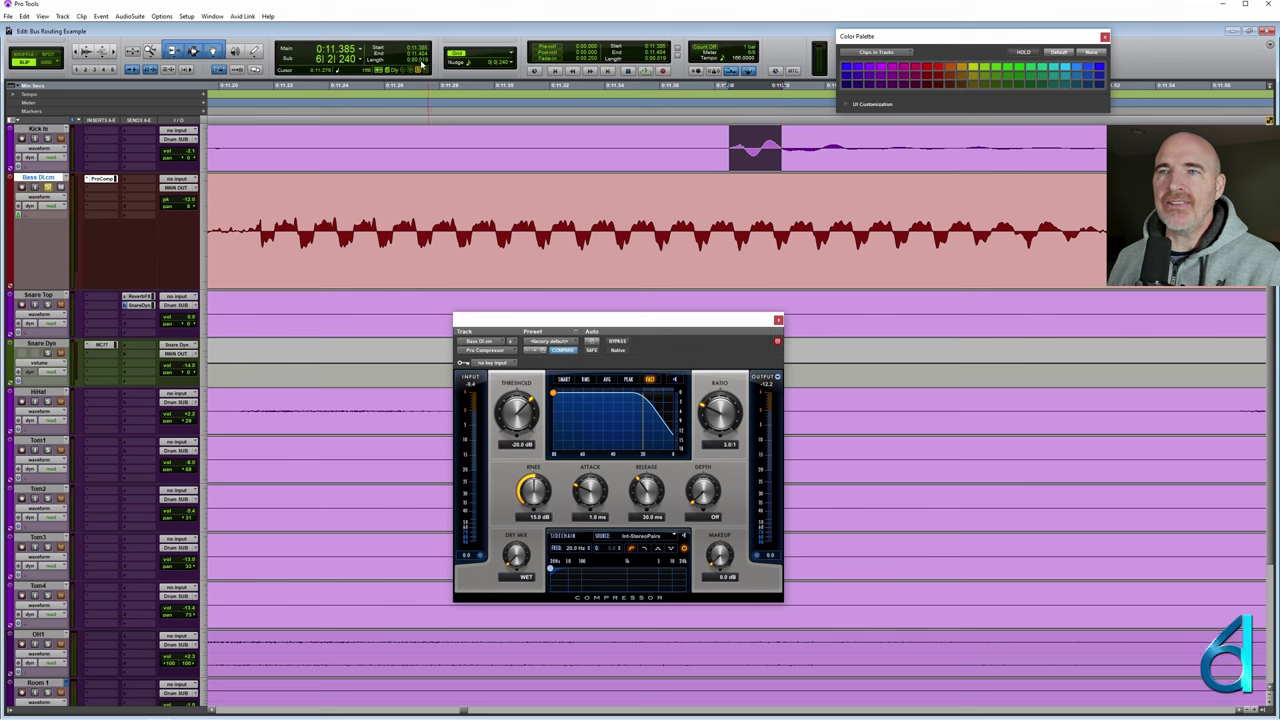
{"action": "left_click", "coordinate": [728, 141]}
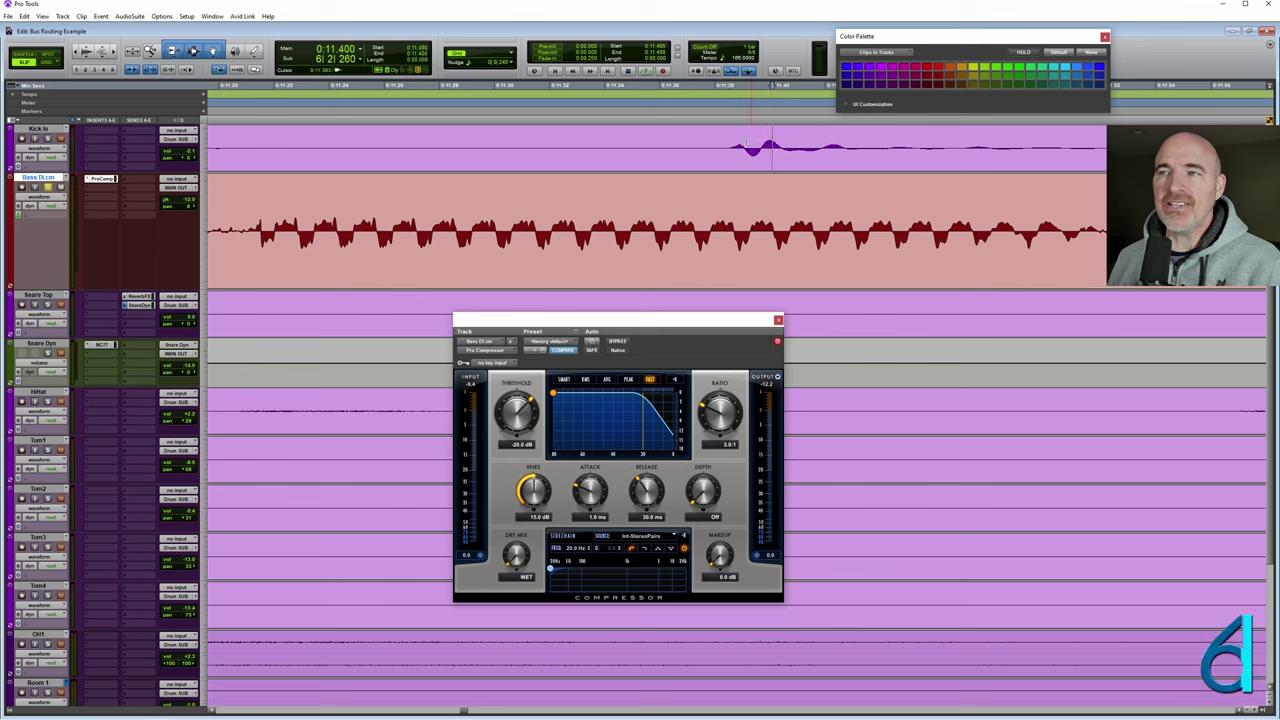
{"action": "left_click_drag", "start_coordinate": [728, 141], "coordinate": [855, 139]}
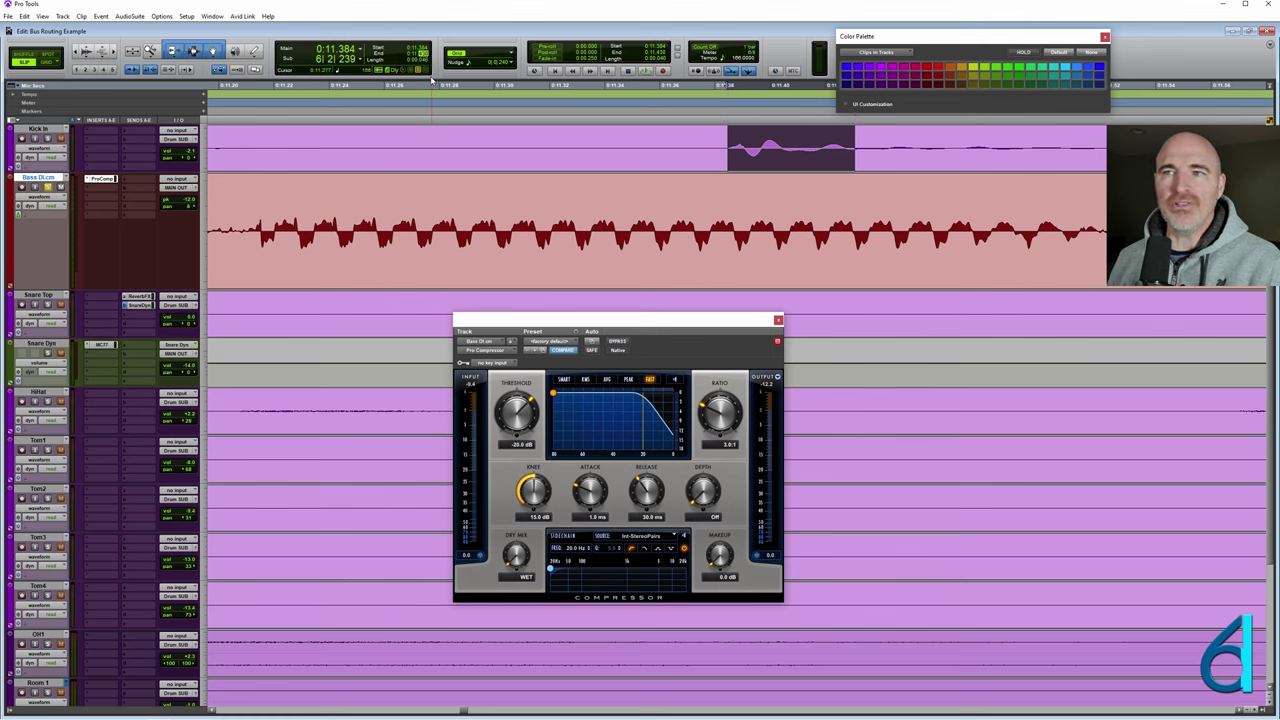
{"action": "left_click", "coordinate": [520, 147]}
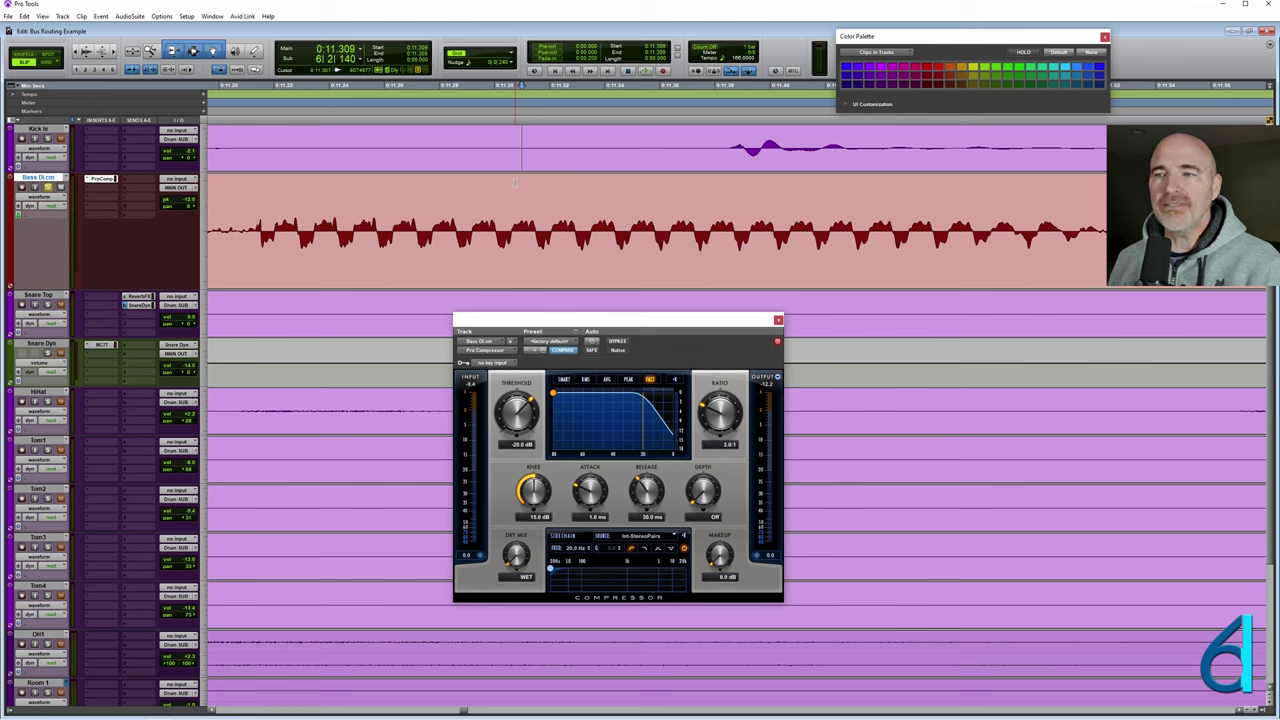
{"action": "key", "text": "r"}
{"action": "key", "text": "r"}
{"action": "key", "text": "r"}
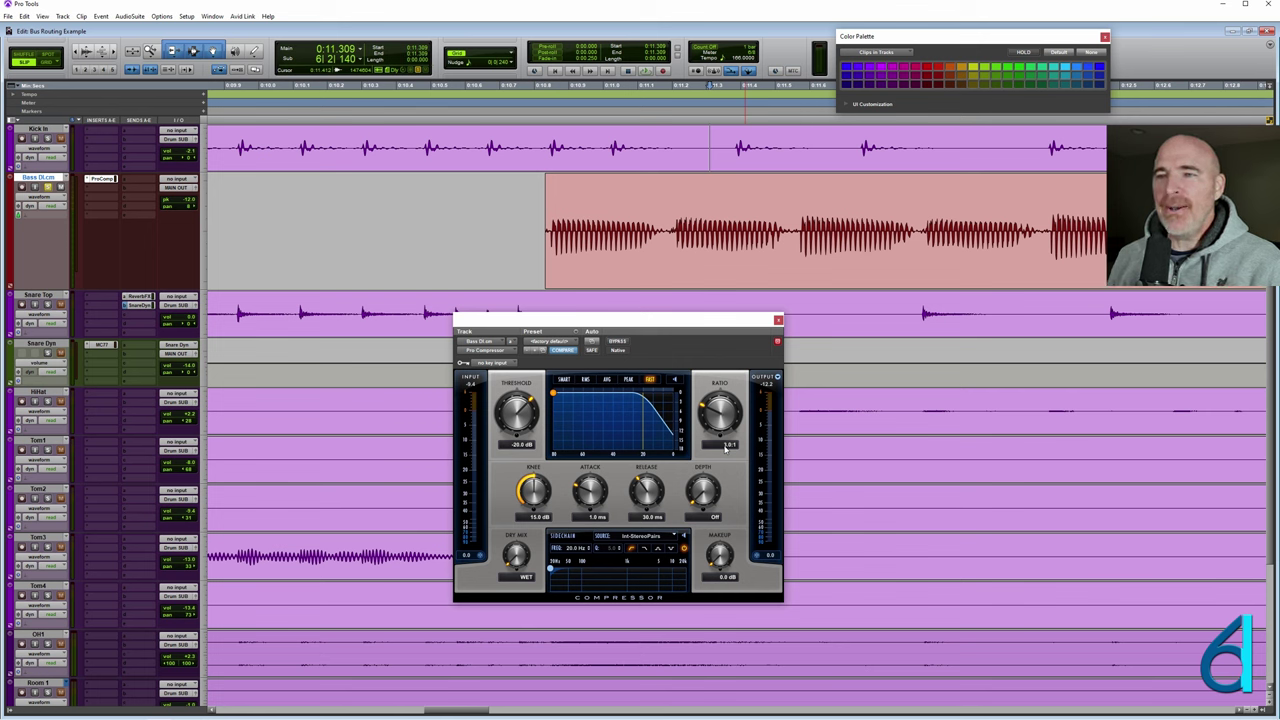
Raise the bass compressor ratio from 3.0:1 to 5.0:1 and reconfirm the release value.
{"action": "left_click", "coordinate": [724, 446]}
{"action": "type", "text": "5"}
{"action": "key", "text": "Return"}
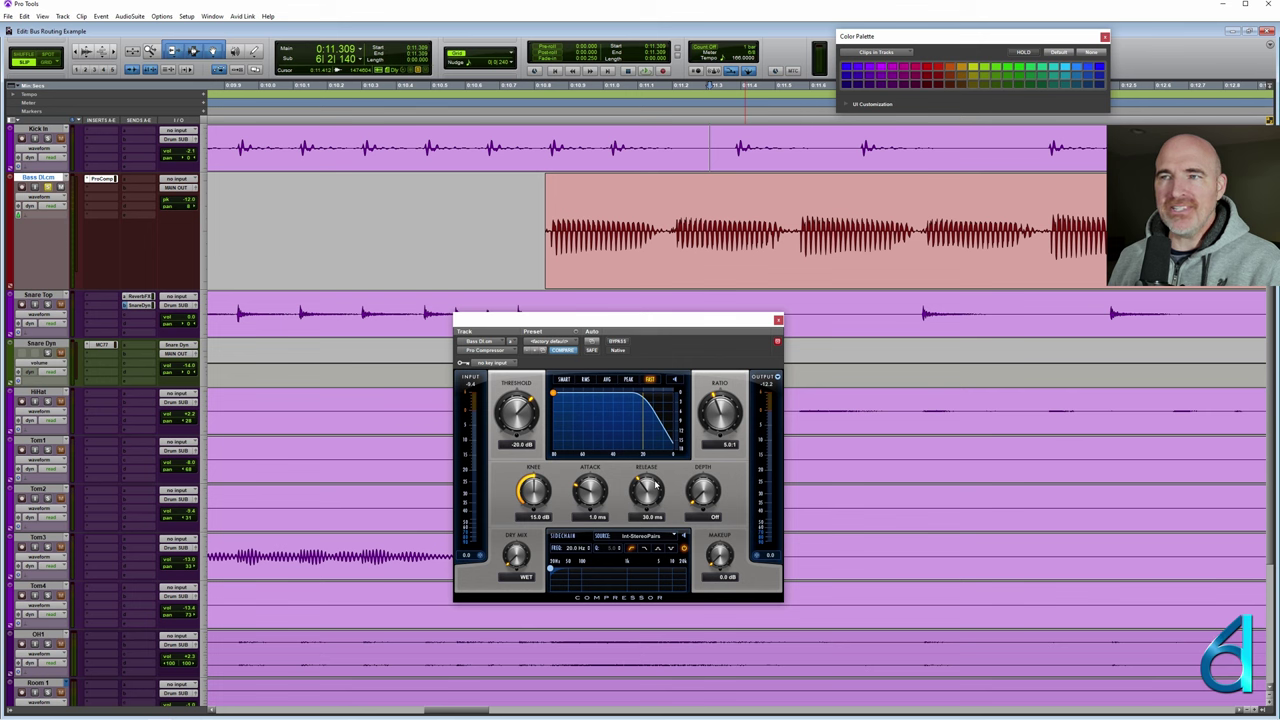
{"action": "left_click", "coordinate": [647, 517]}
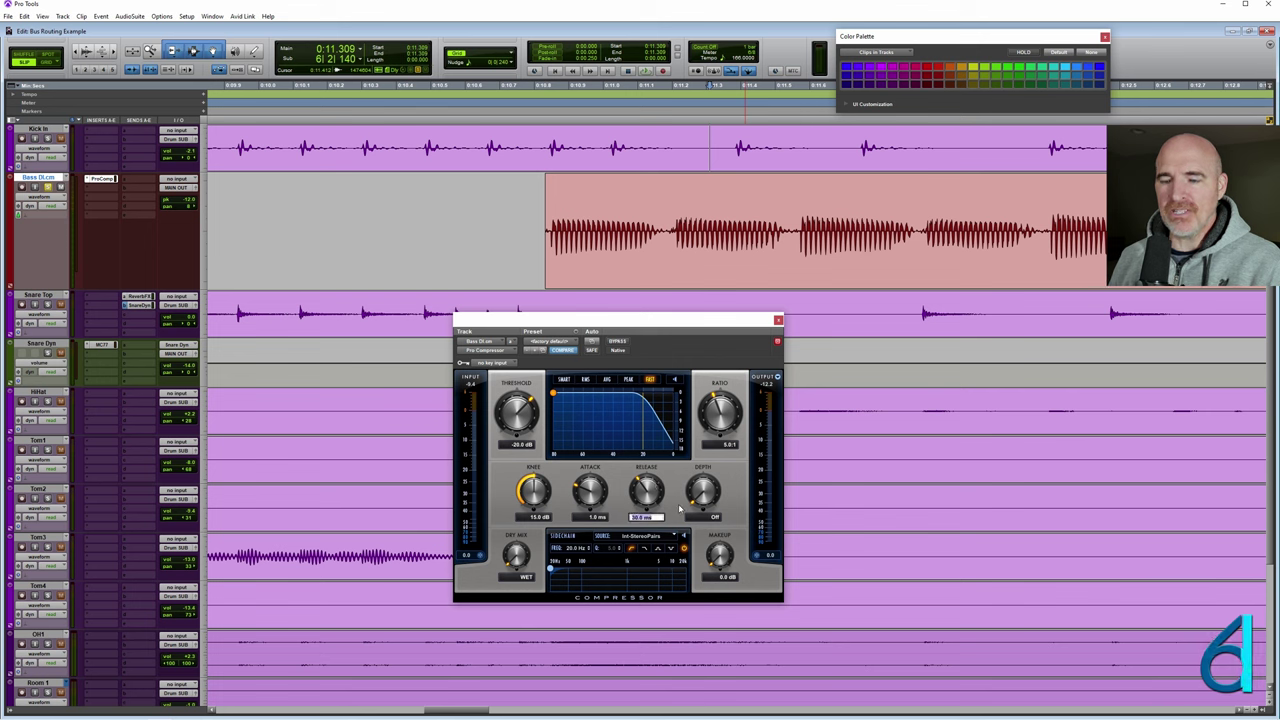
{"action": "key", "text": "Return"}
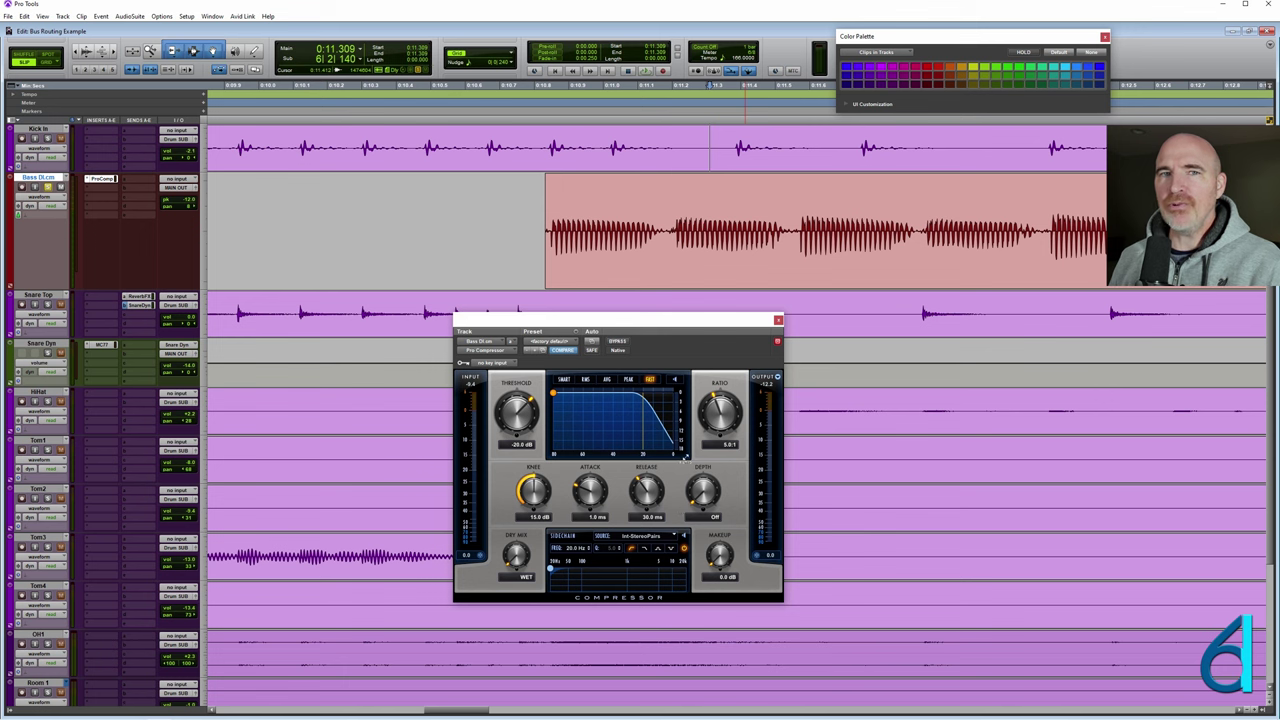
Play the bass section from two start points to audition the compression.
{"action": "key", "text": "ctrl+bracketleft"}
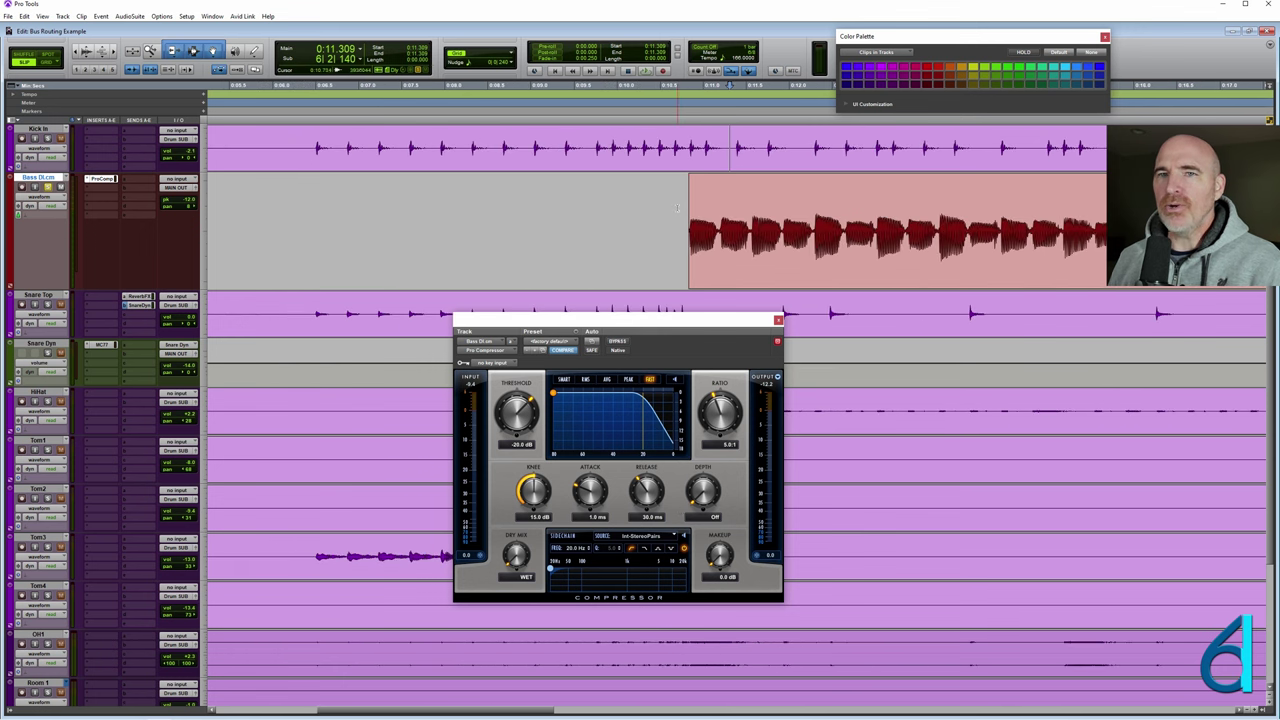
{"action": "left_click", "coordinate": [667, 212]}
{"action": "key", "text": "space"}
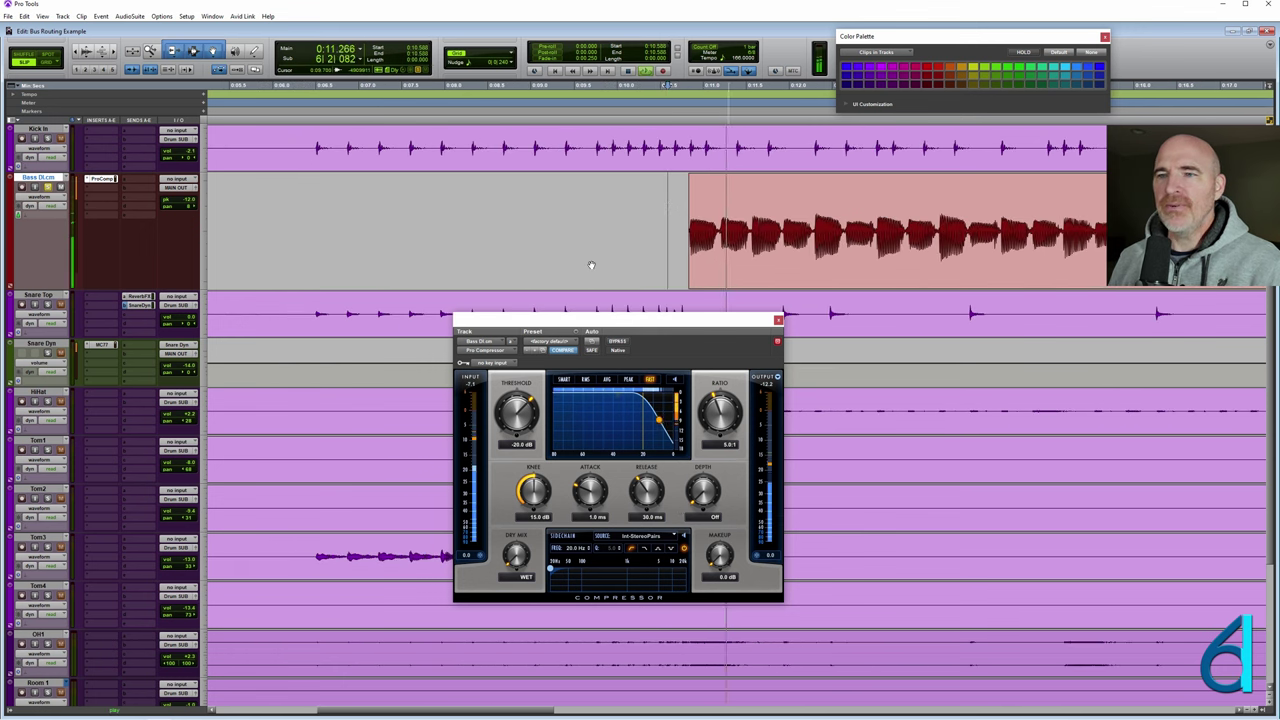
{"action": "left_click", "coordinate": [494, 193]}
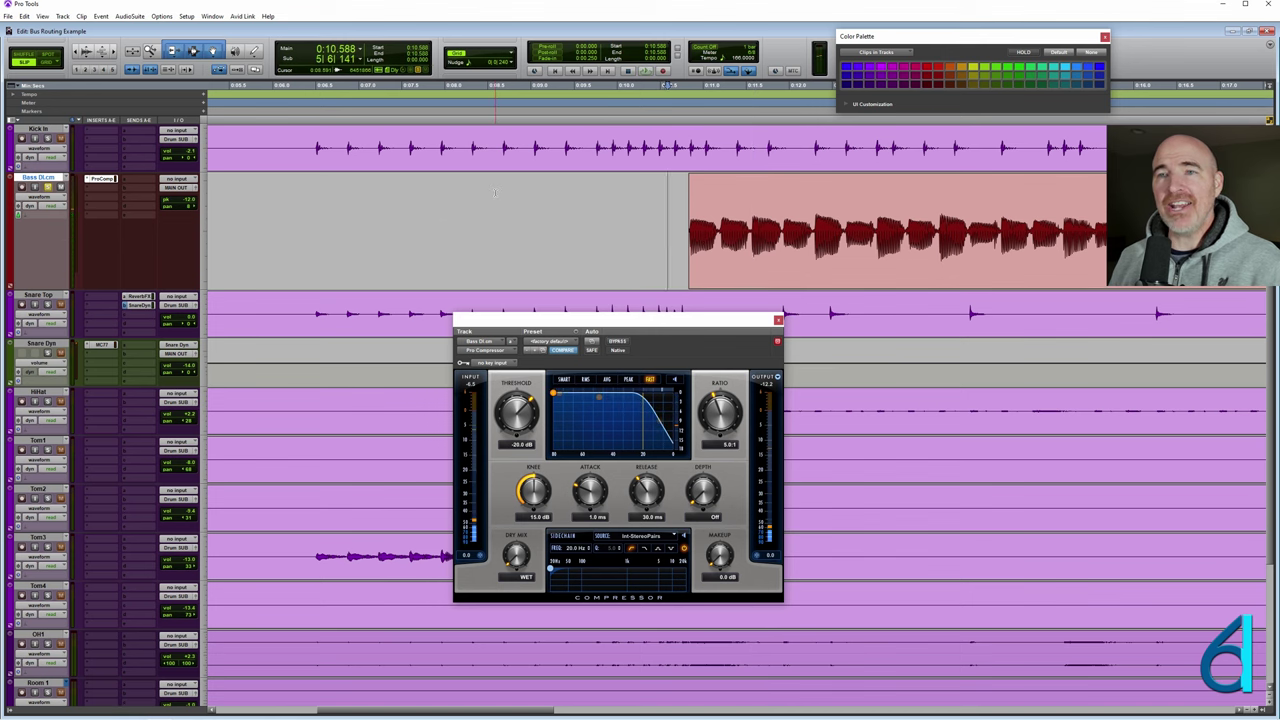
{"action": "scroll", "coordinate": [494, 193], "scroll_direction": "right", "scroll_amount": 5}
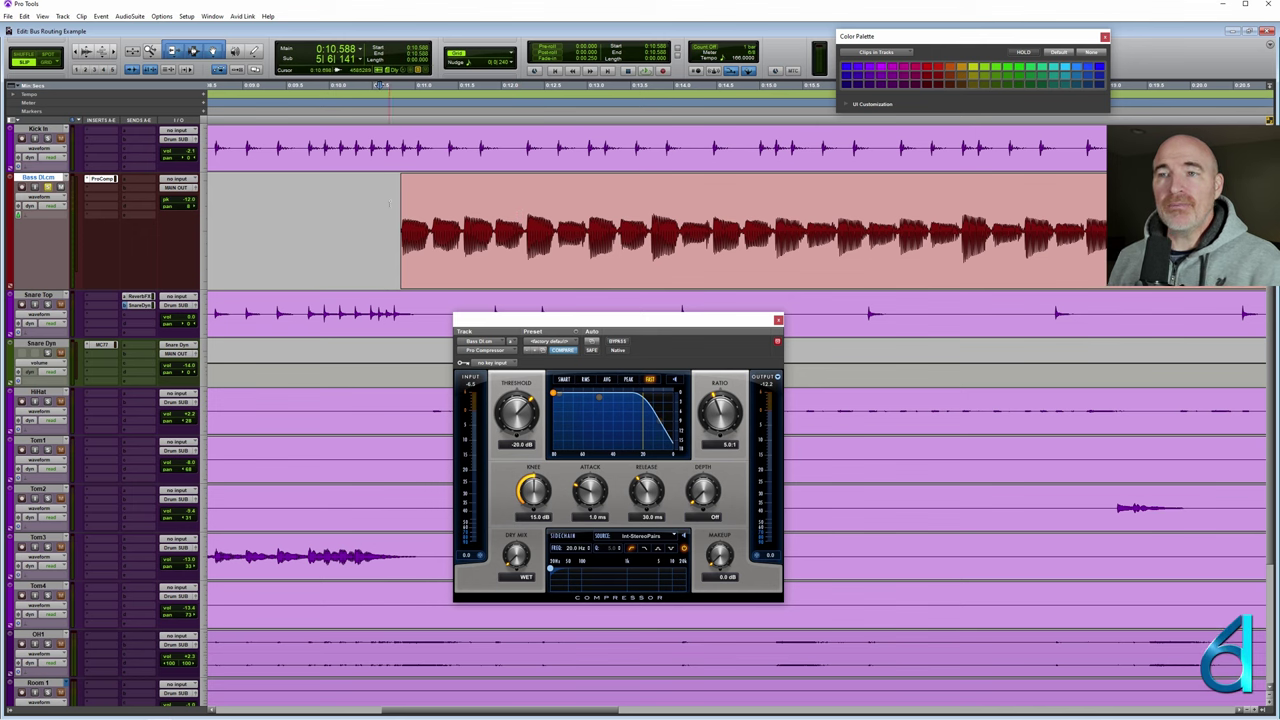
{"action": "key", "text": "space"}
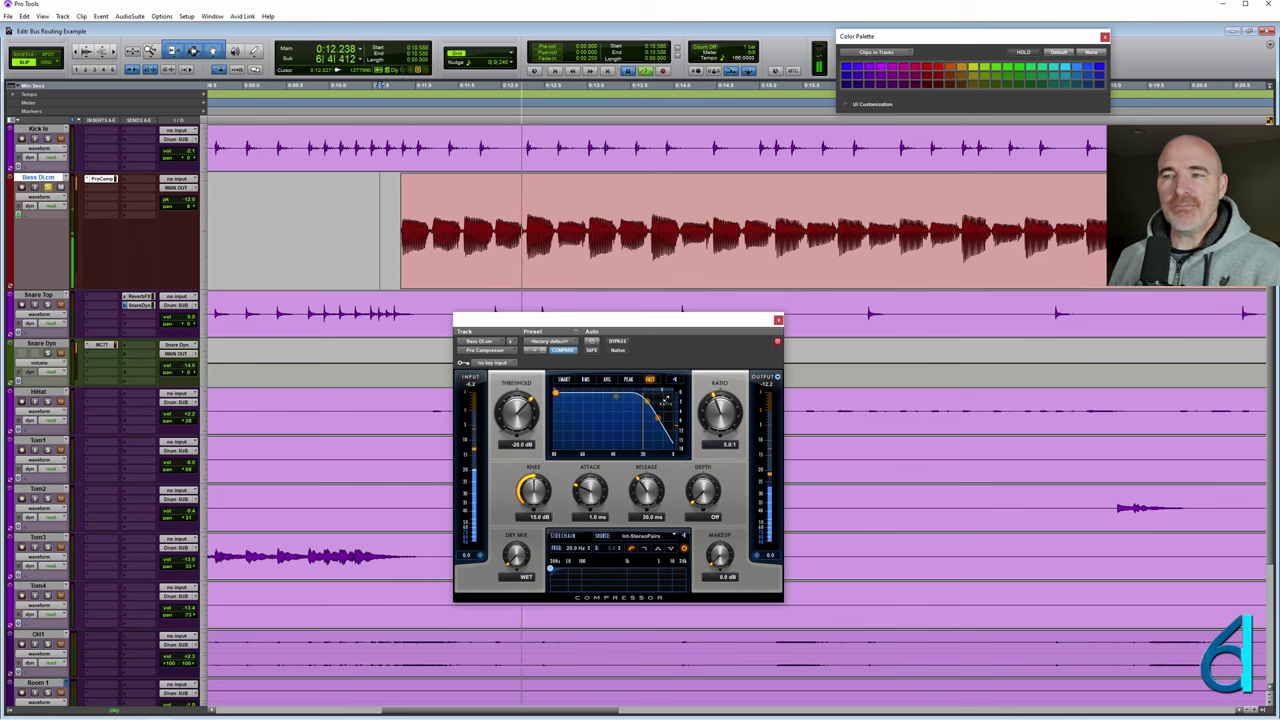
{"action": "key", "text": "space"}
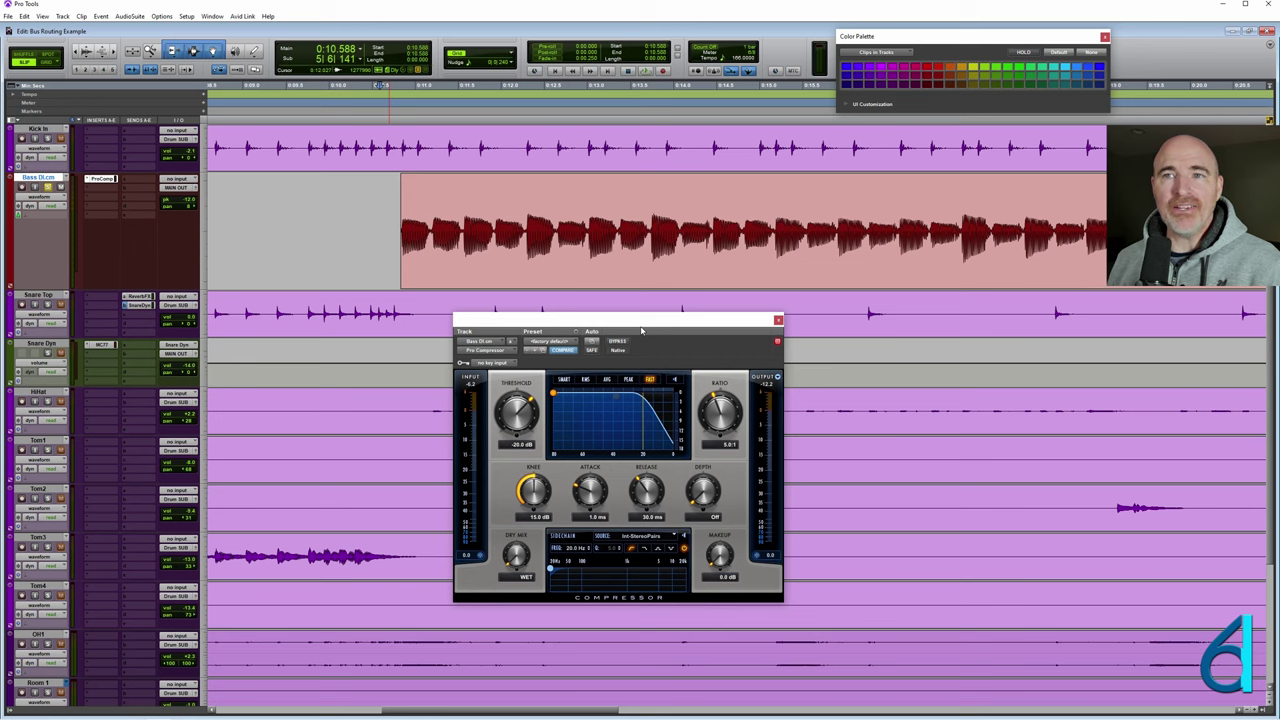
Switch to the mixer and create a new mono bus path named 'Kick Side' in I/O Setup.
{"action": "key", "text": "ctrl+equal"}
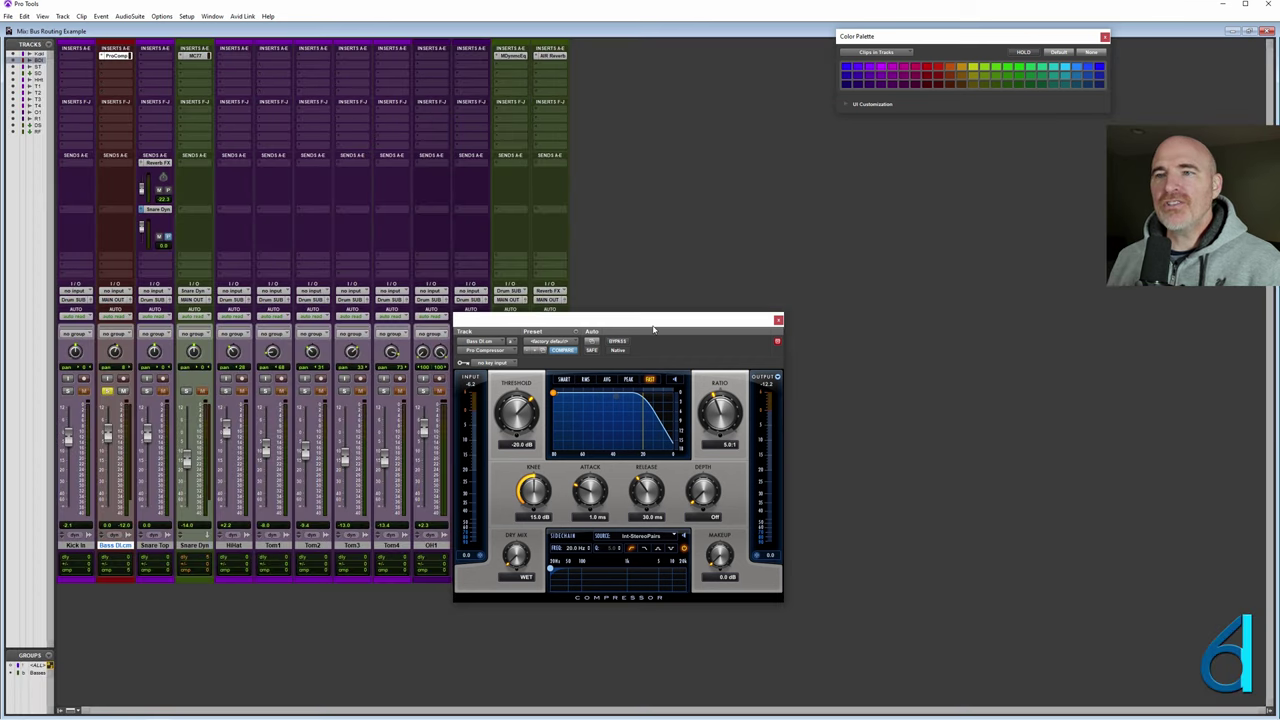
{"action": "left_click_drag", "start_coordinate": [634, 319], "coordinate": [780, 234]}
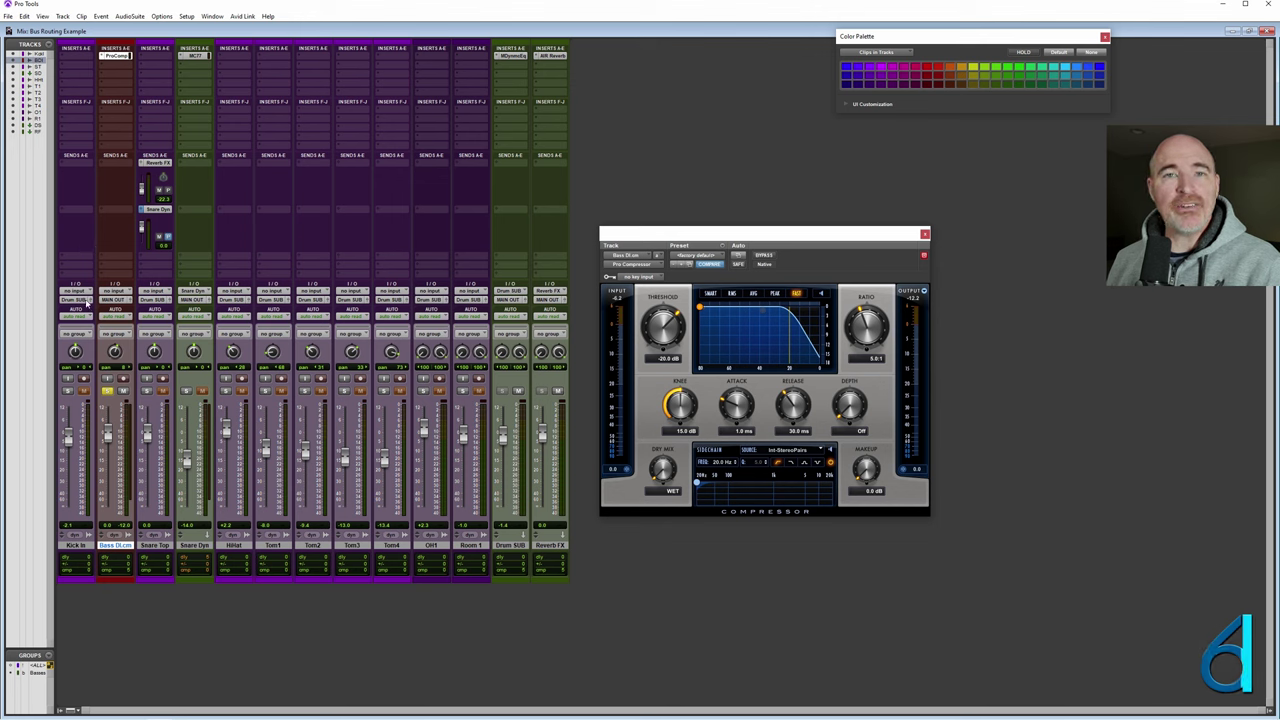
{"action": "left_click", "coordinate": [186, 16]}
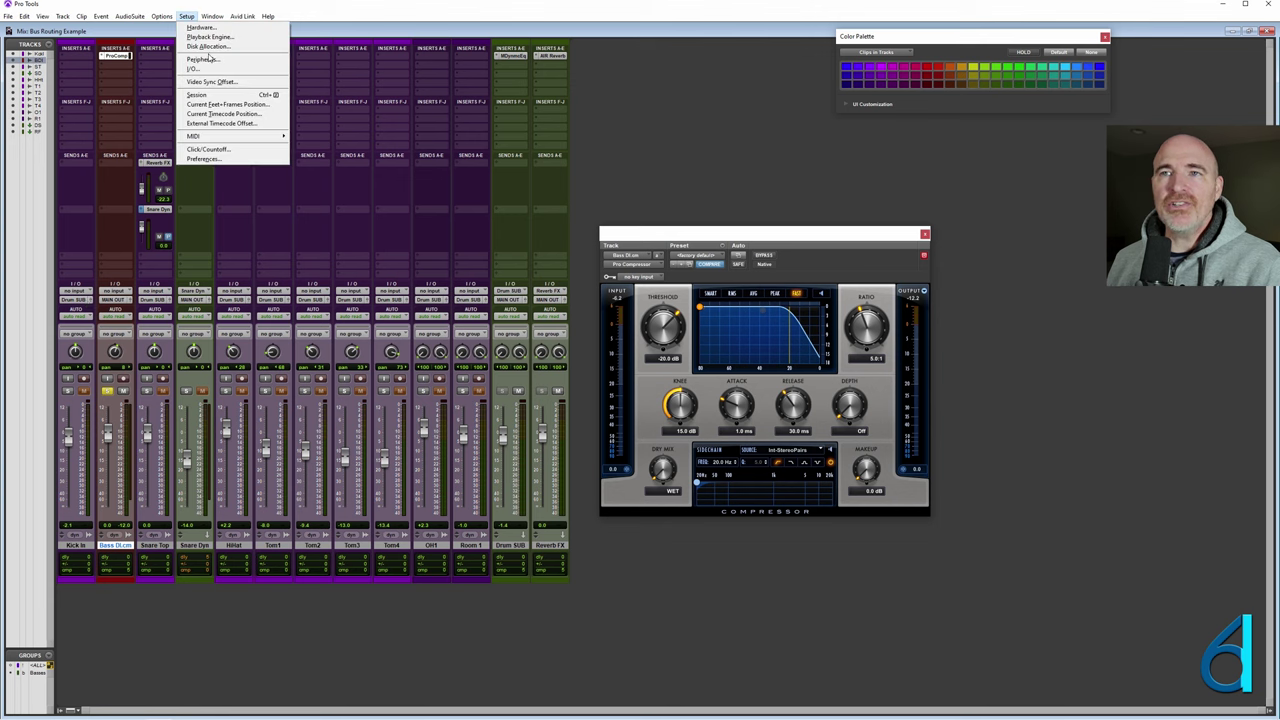
{"action": "left_click", "coordinate": [198, 68]}
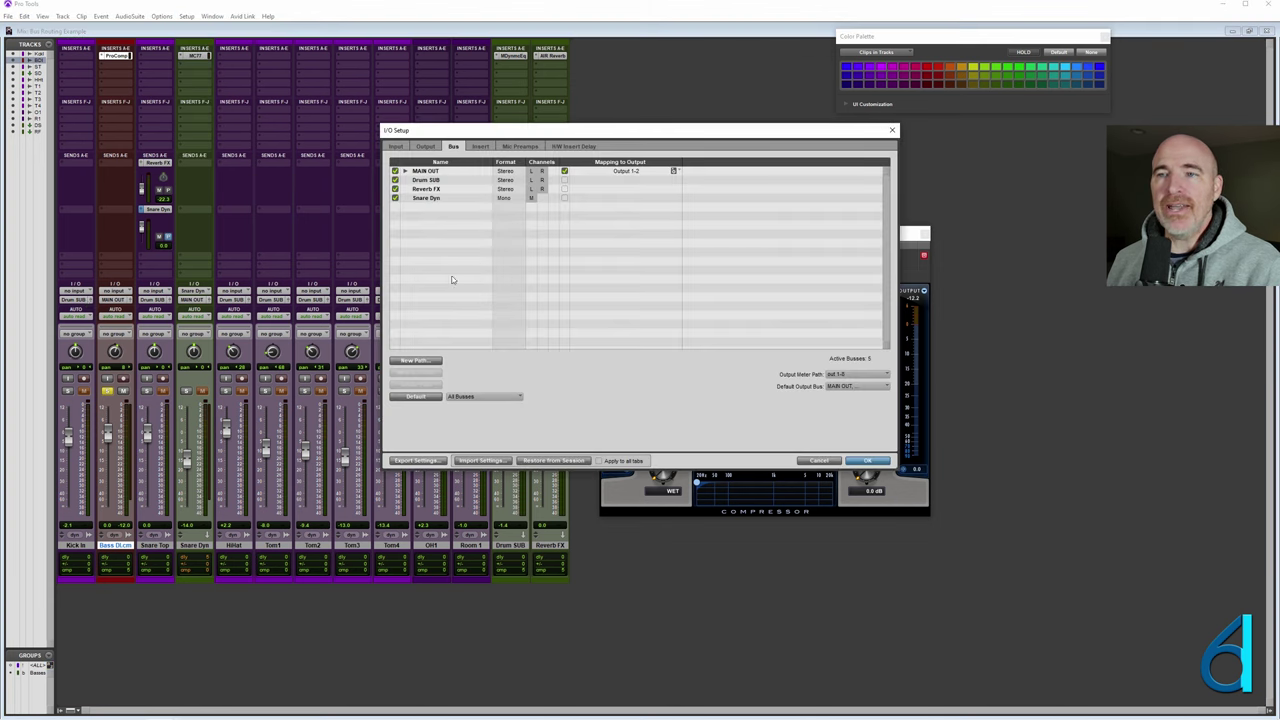
{"action": "left_click", "coordinate": [417, 362]}
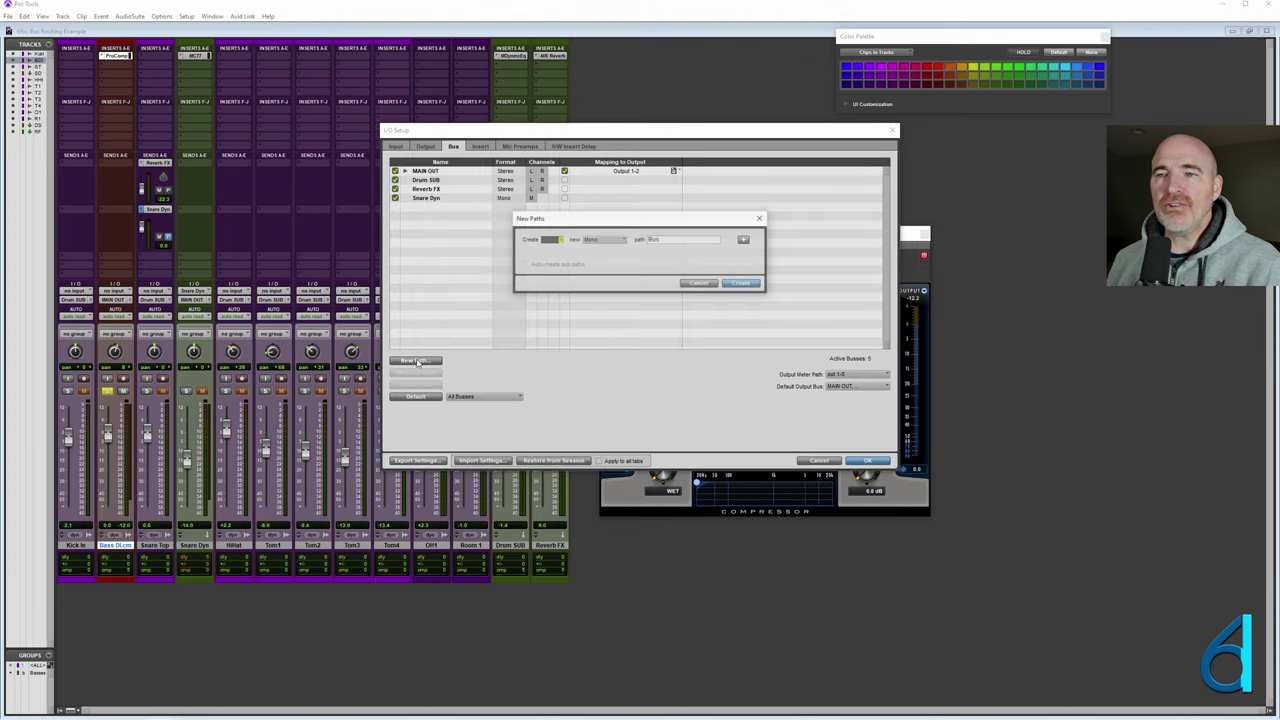
{"action": "double_click", "coordinate": [662, 240]}
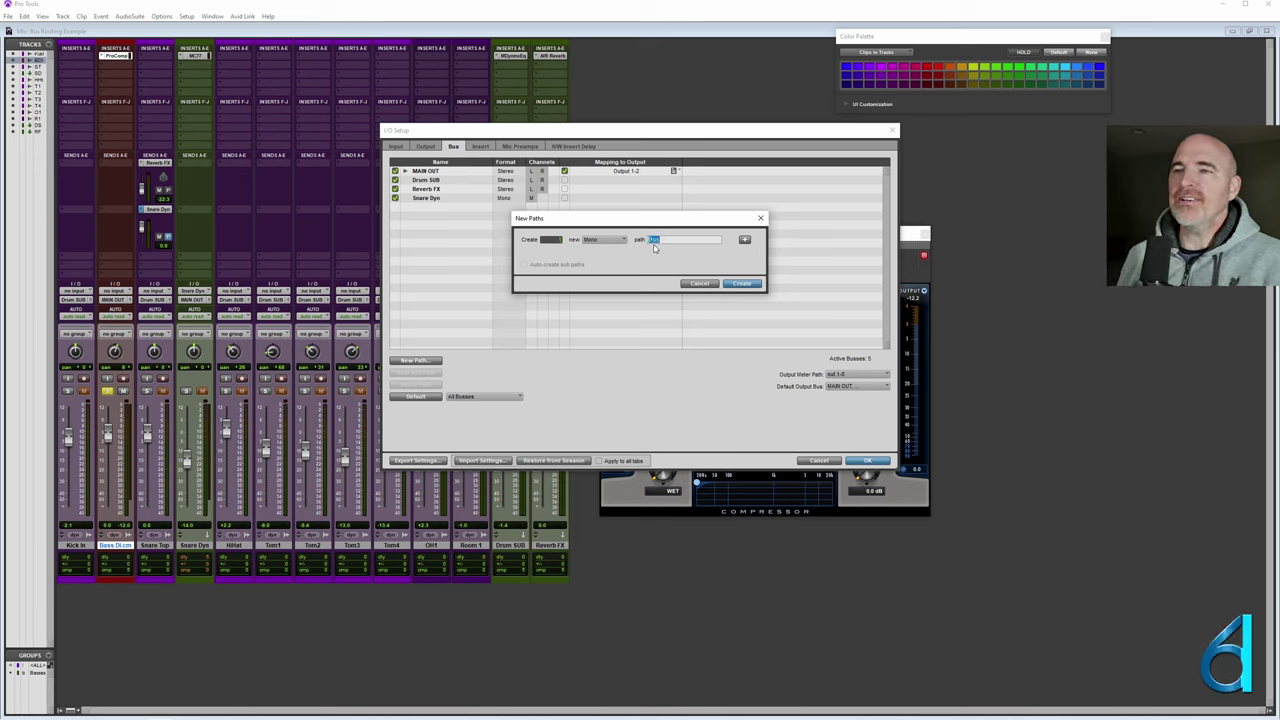
{"action": "type", "text": "Kick Side"}
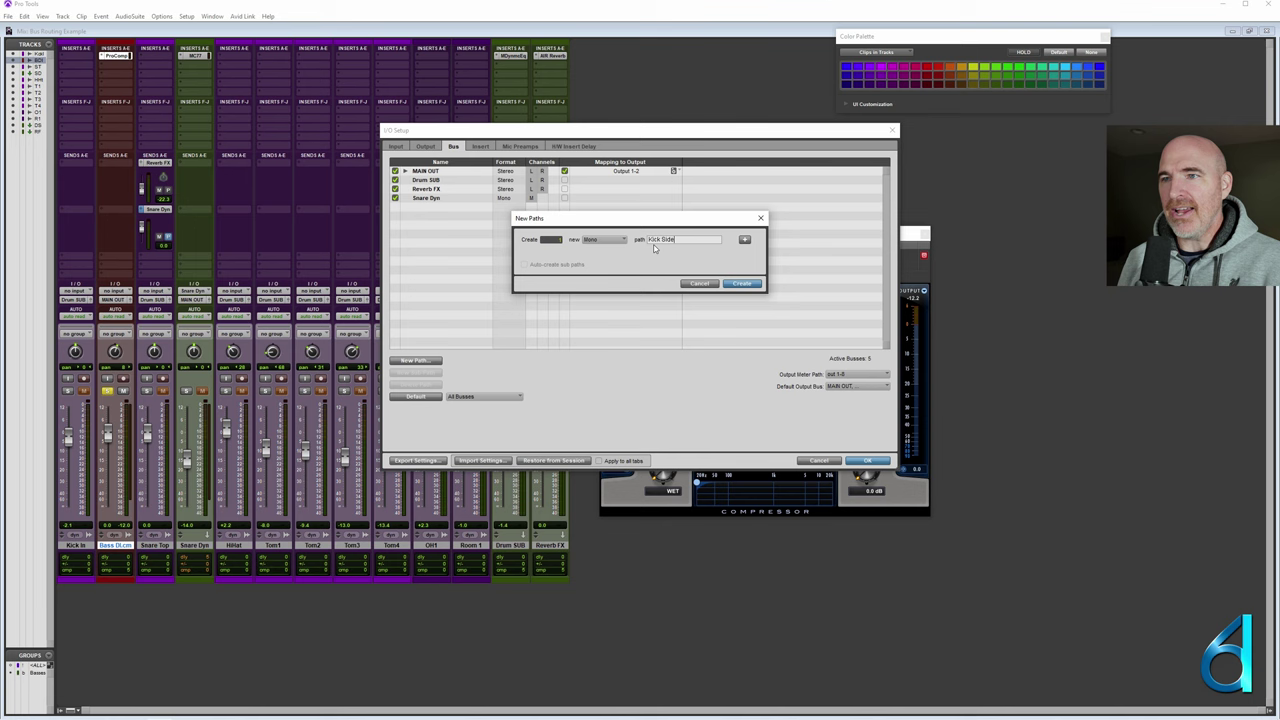
{"action": "key", "text": "Return"}
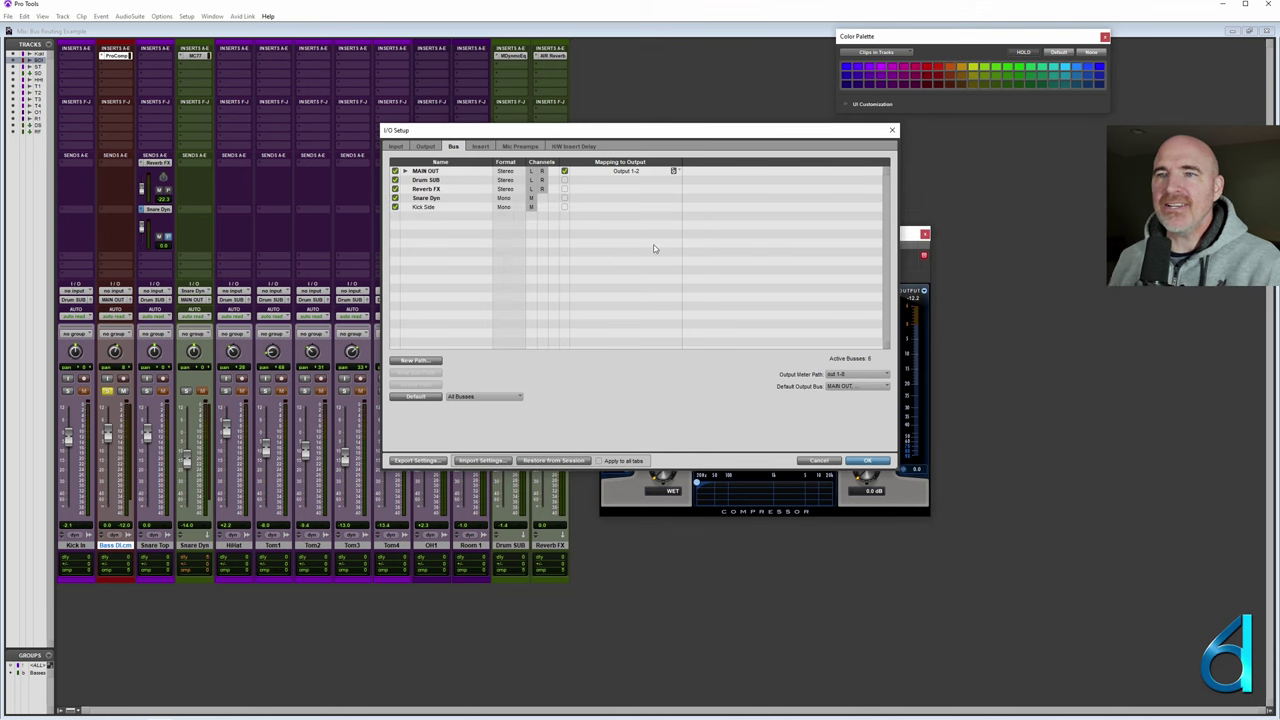
{"action": "left_click", "coordinate": [448, 210]}
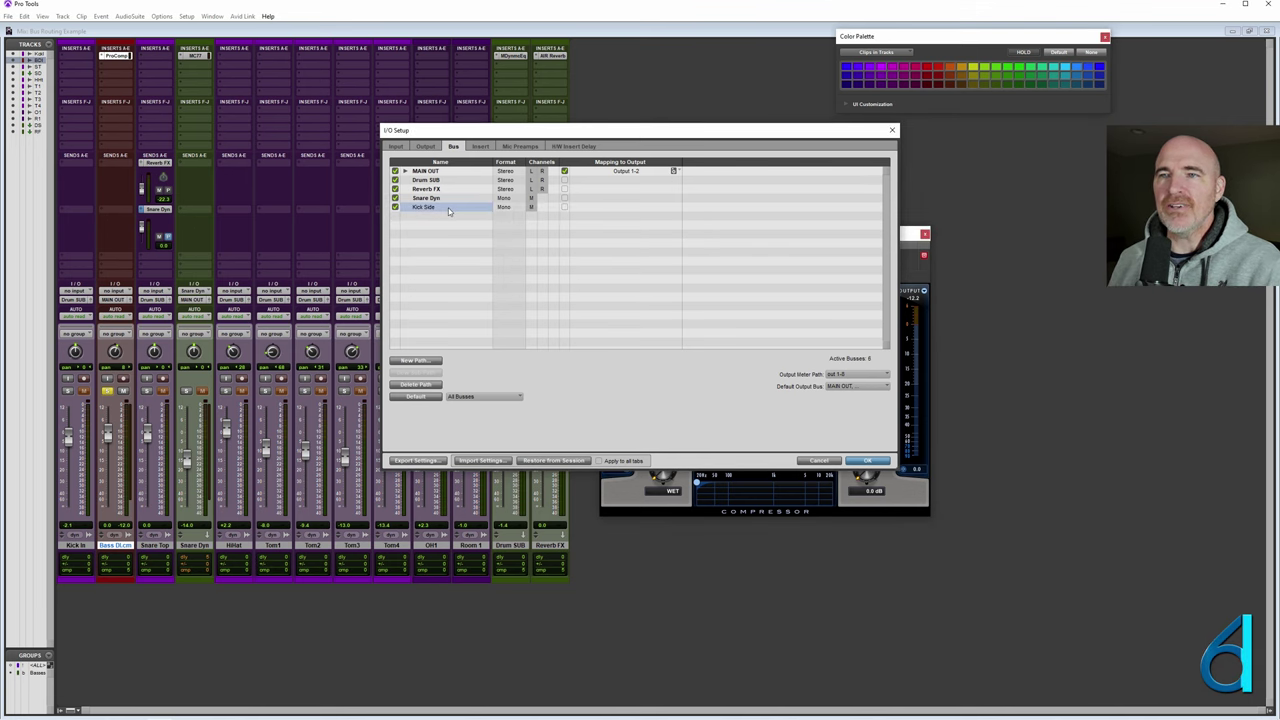
{"action": "left_click", "coordinate": [868, 462]}
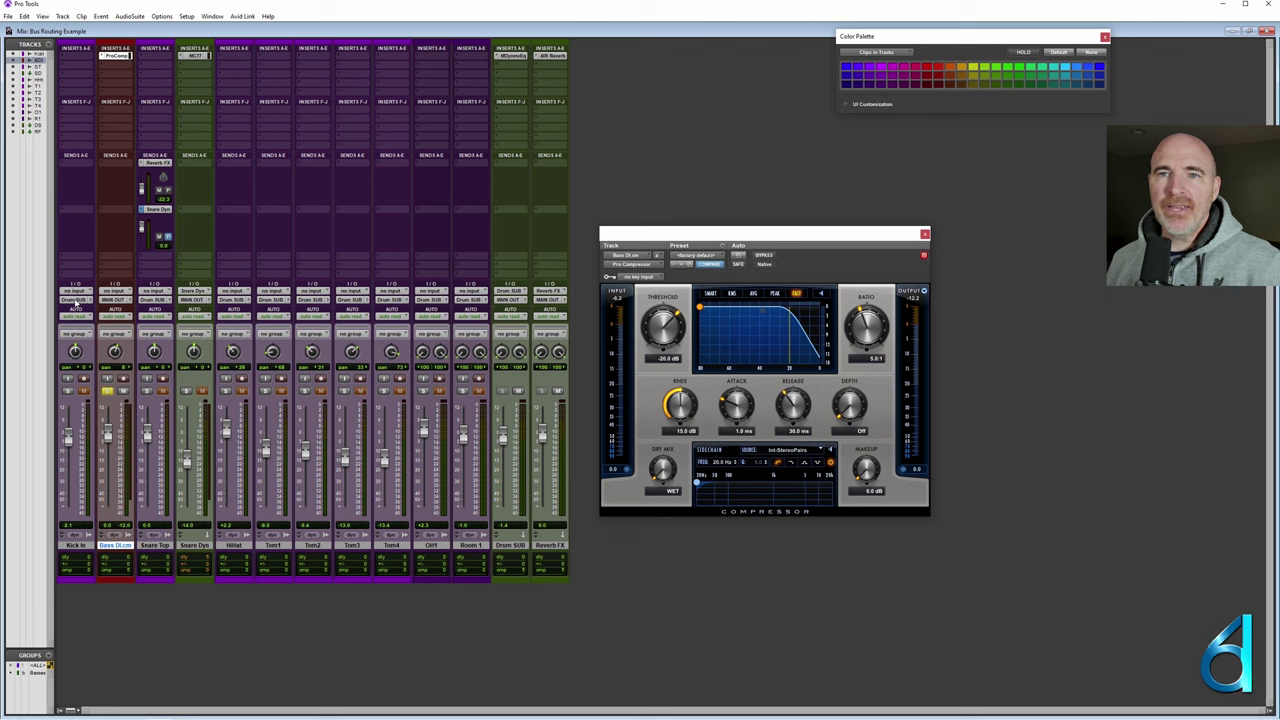
Add Kick Side (Mono) as a second Kick In output alongside Drum SUB.
{"action": "left_click", "coordinate": [75, 300]}
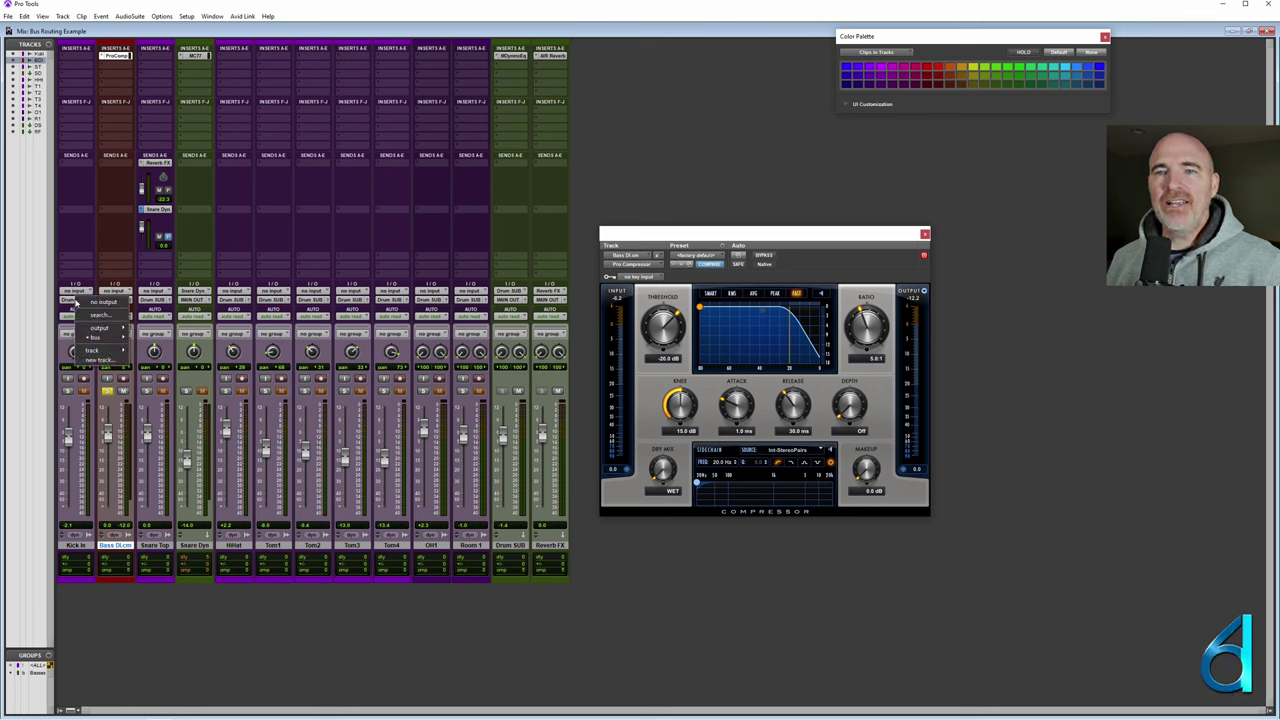
{"action": "mouse_move", "coordinate": [107, 337]}
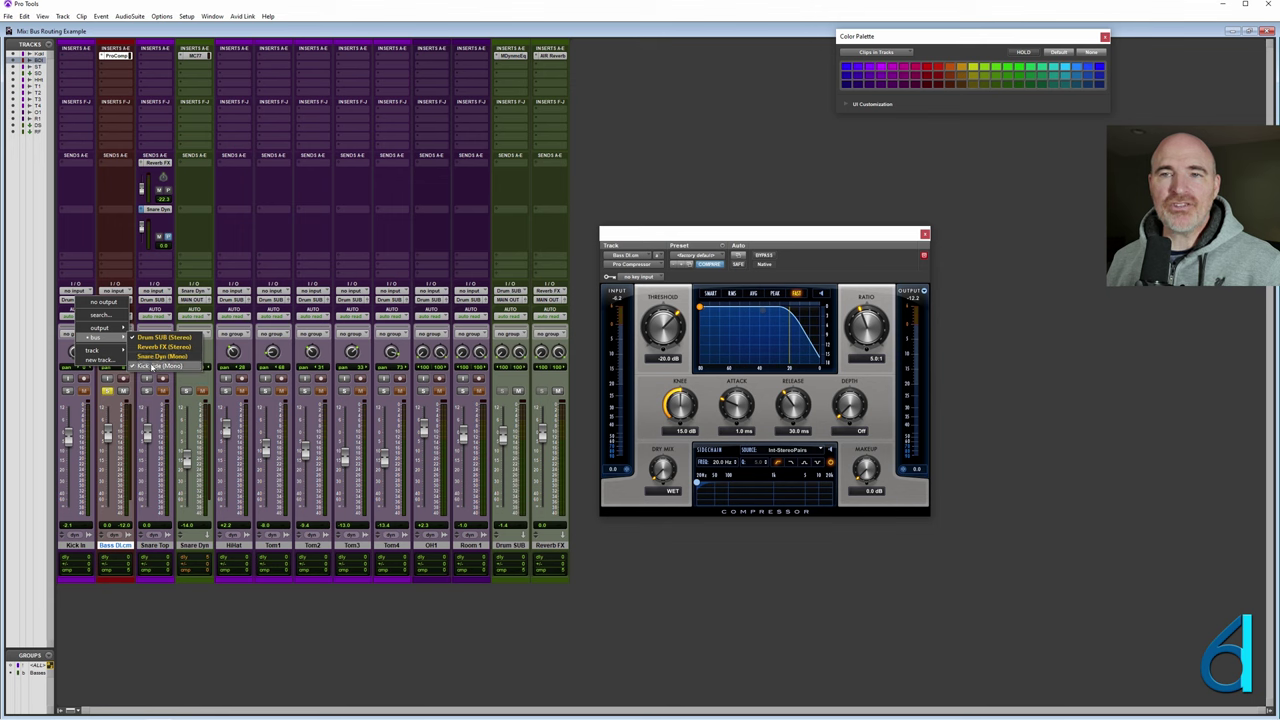
{"action": "left_click", "coordinate": [97, 241]}
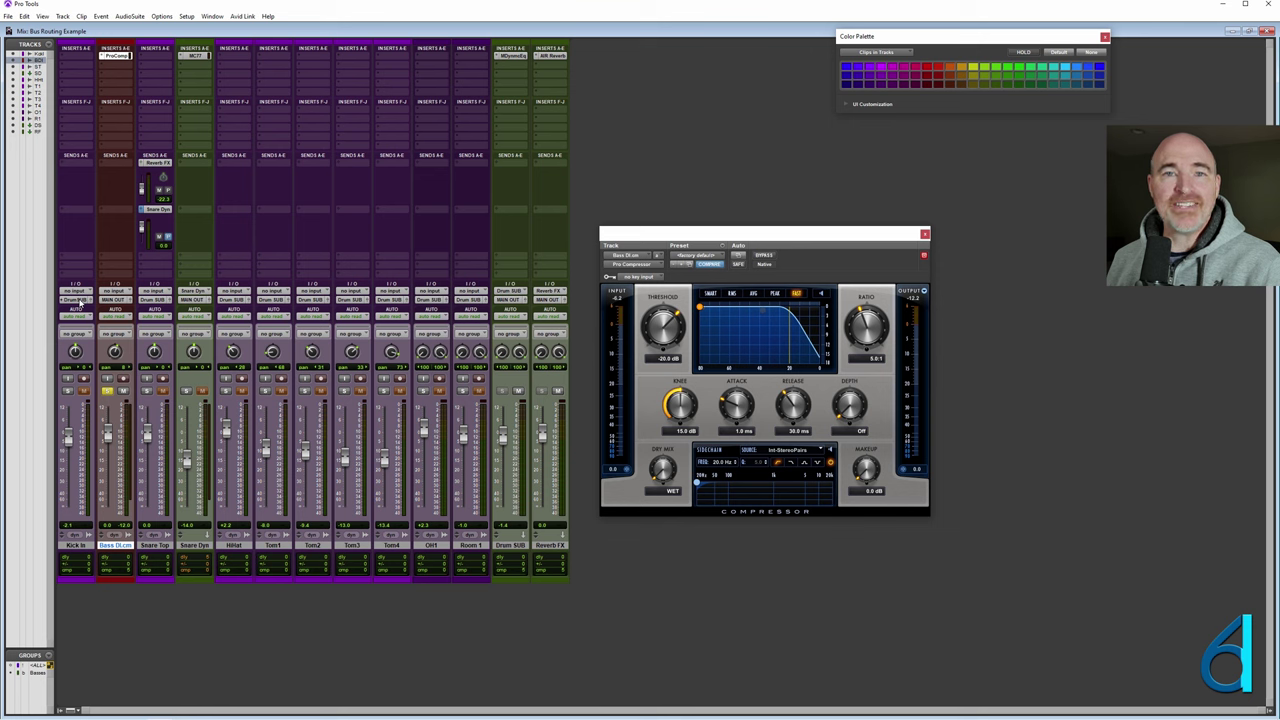
Set the Bass DI compressor's key input to bus Kick Side and sidechain source to Ext-All (w/LFE).
{"action": "left_click", "coordinate": [633, 277]}
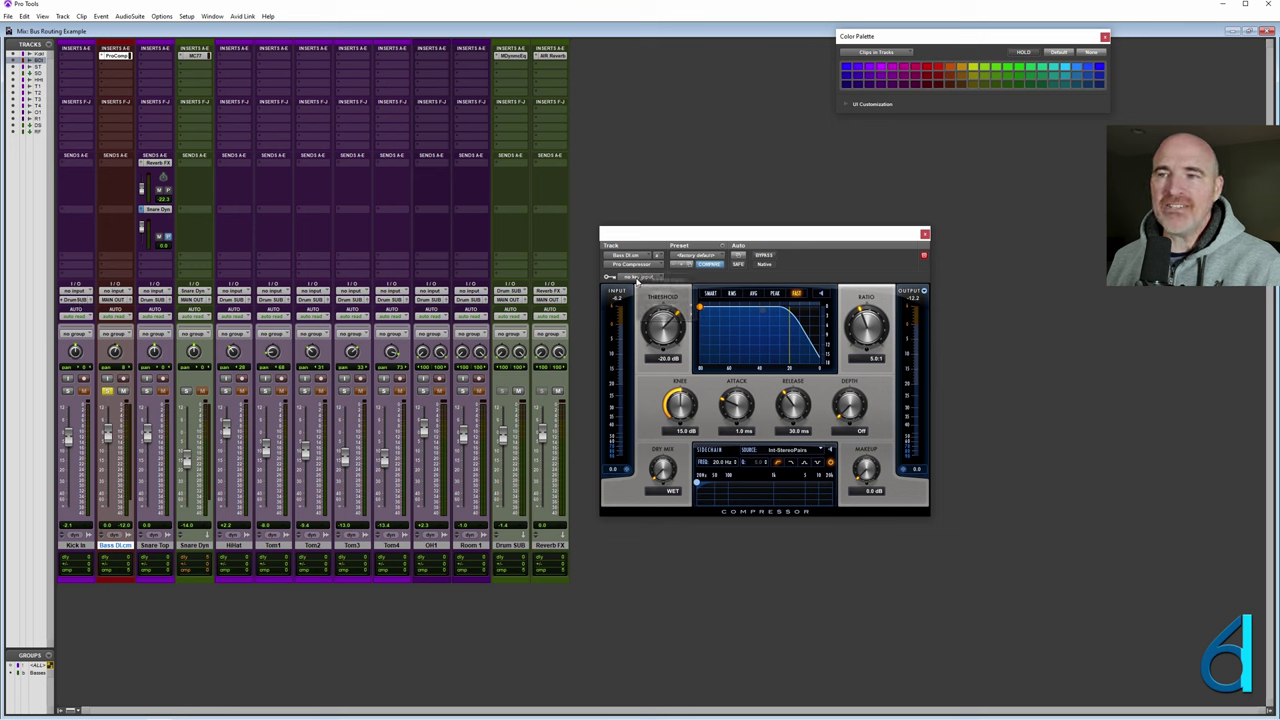
{"action": "mouse_move", "coordinate": [667, 317]}
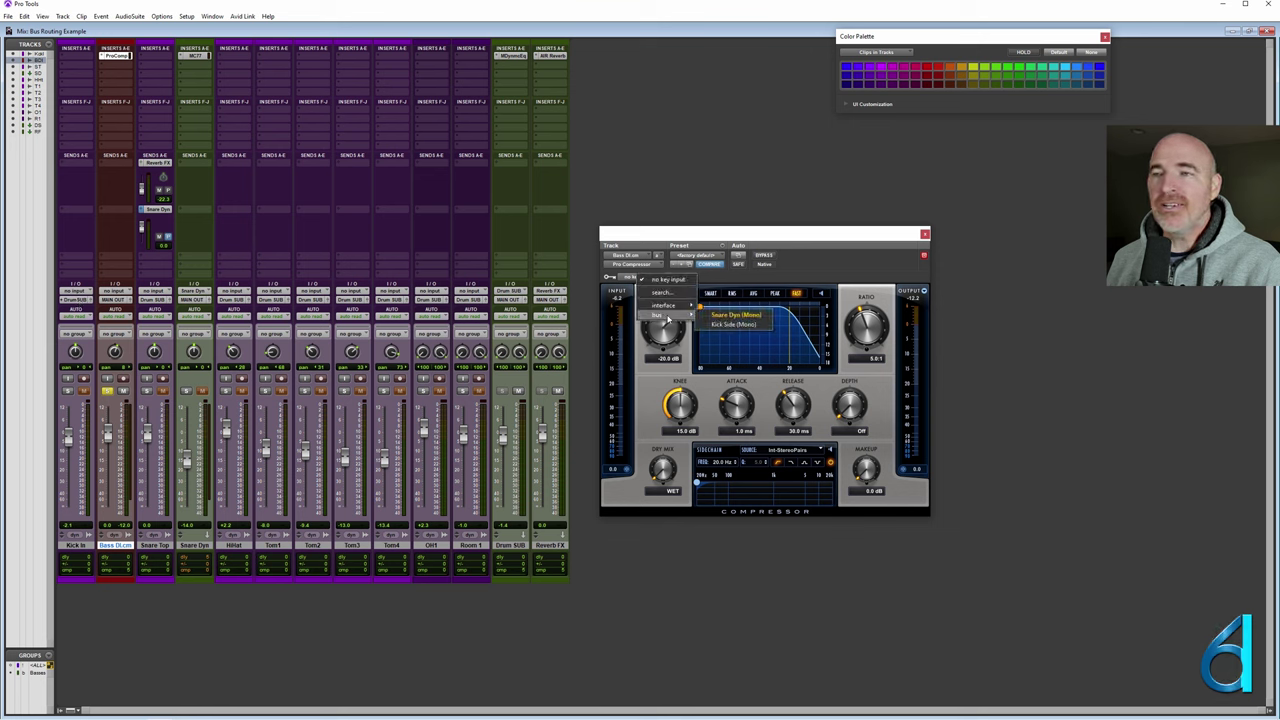
{"action": "left_click", "coordinate": [724, 324]}
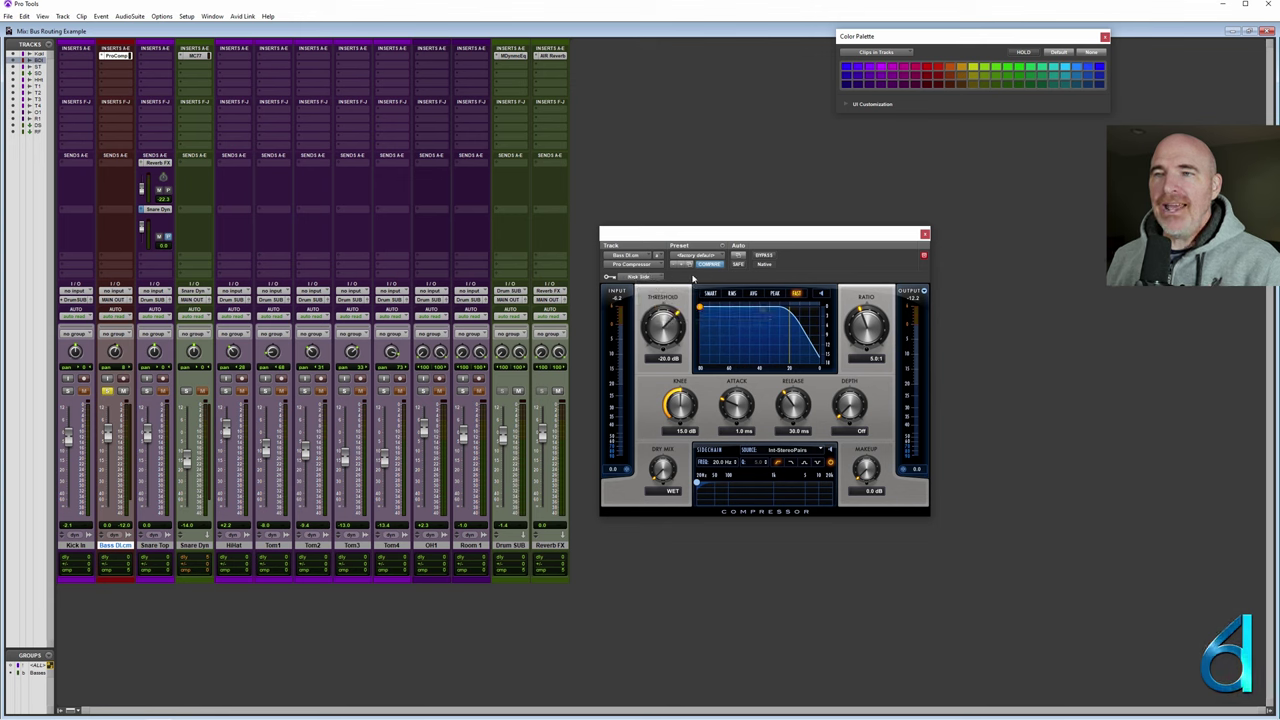
{"action": "left_click_drag", "start_coordinate": [736, 245], "coordinate": [711, 281]}
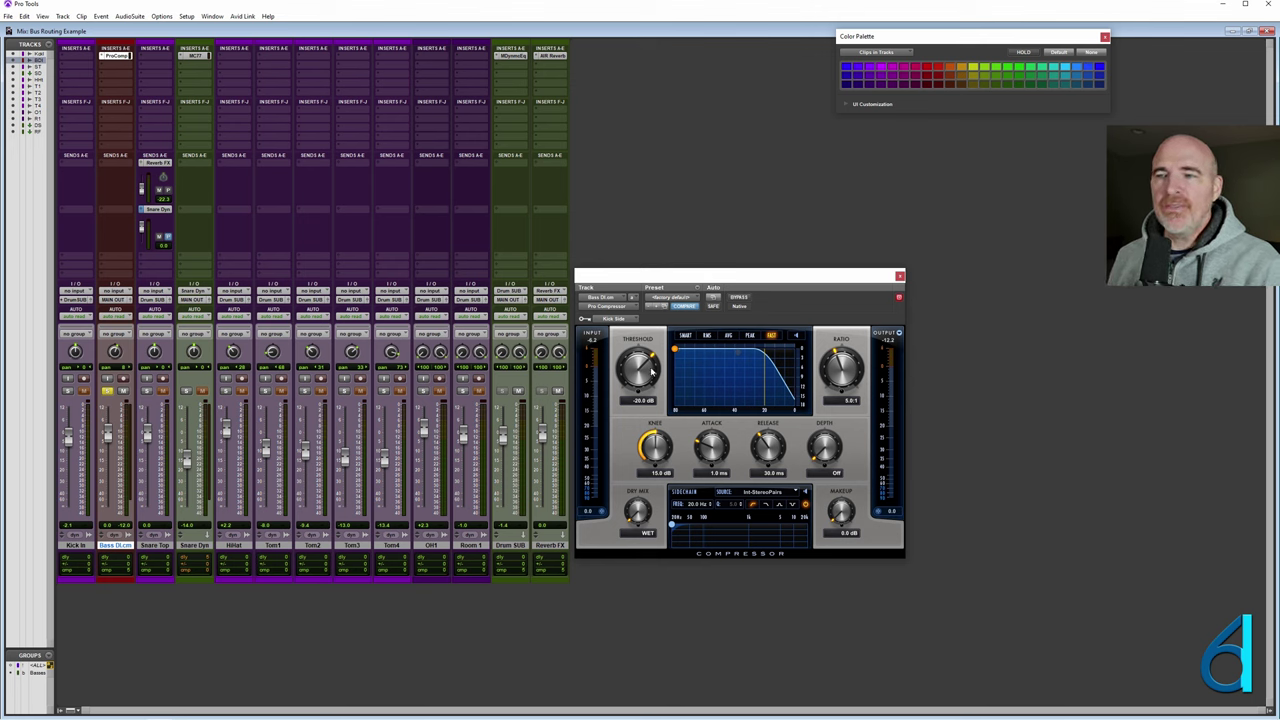
{"action": "left_click", "coordinate": [762, 493]}
{"action": "left_click", "coordinate": [755, 511]}
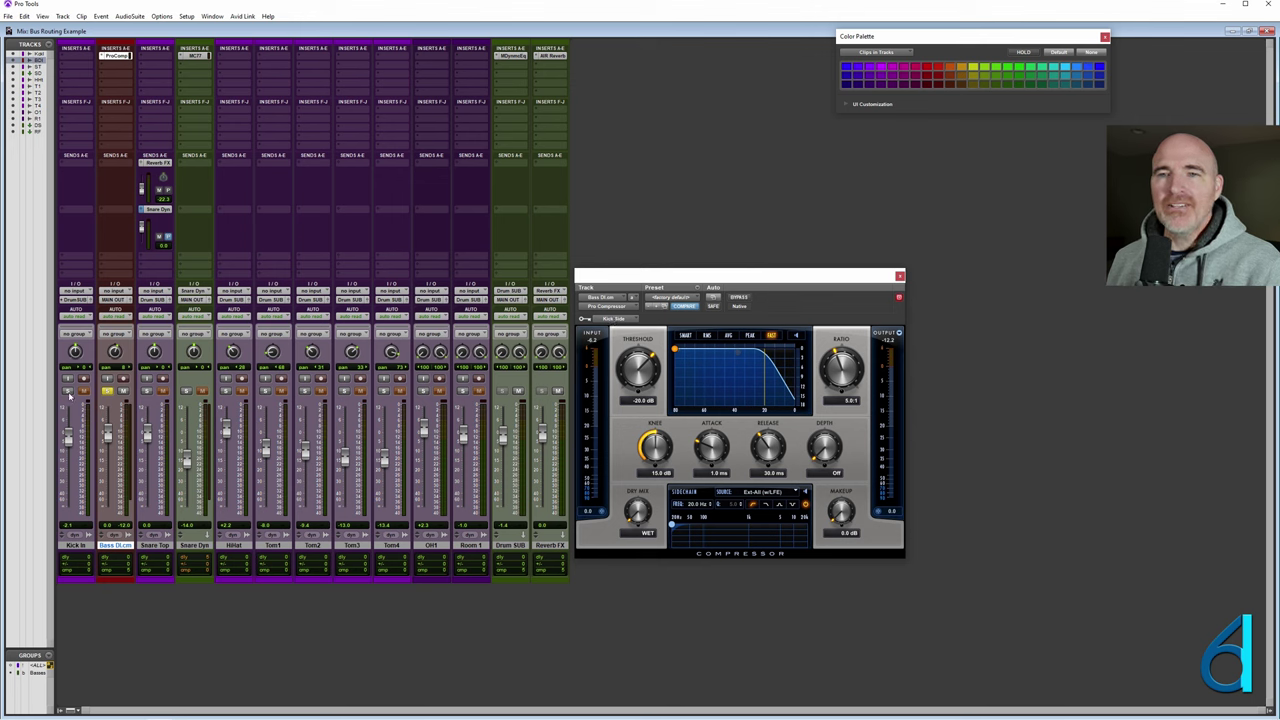
Solo Kick In and play back to hear Bass DI ducking through the 5.0:1 Pro Compressor.
{"action": "left_click", "coordinate": [67, 391]}
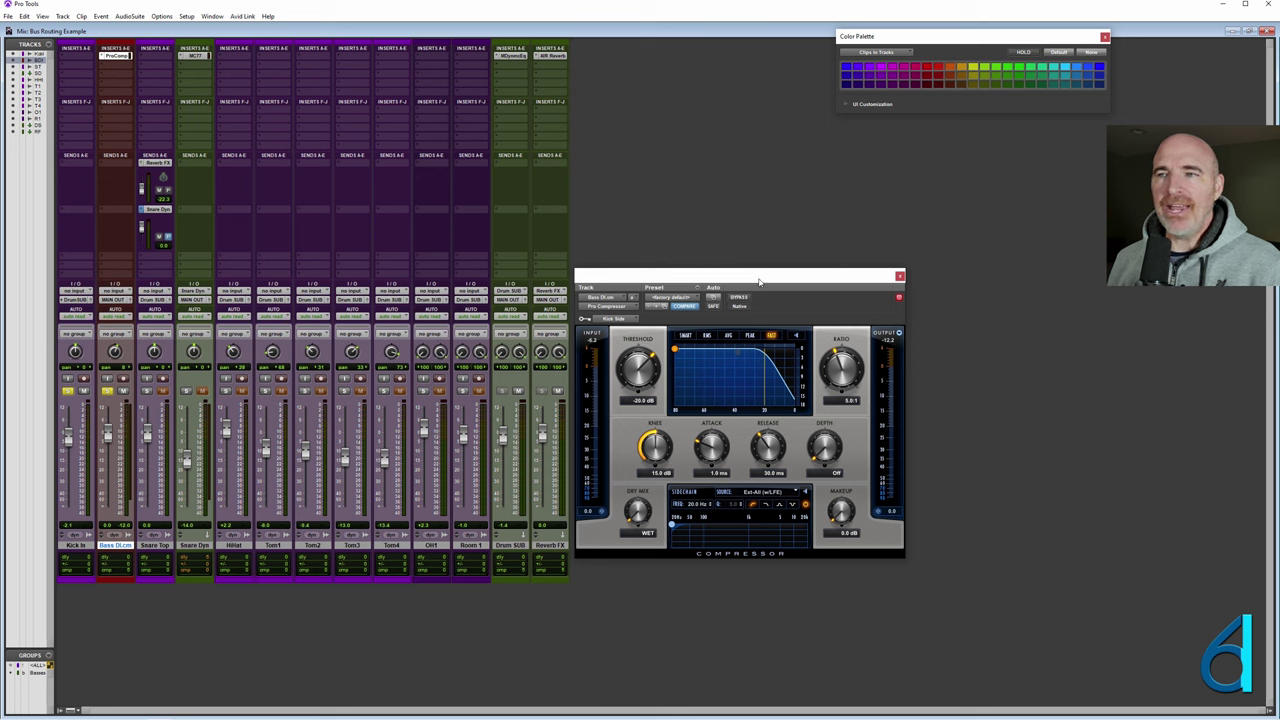
{"action": "left_click_drag", "start_coordinate": [760, 280], "coordinate": [764, 242]}
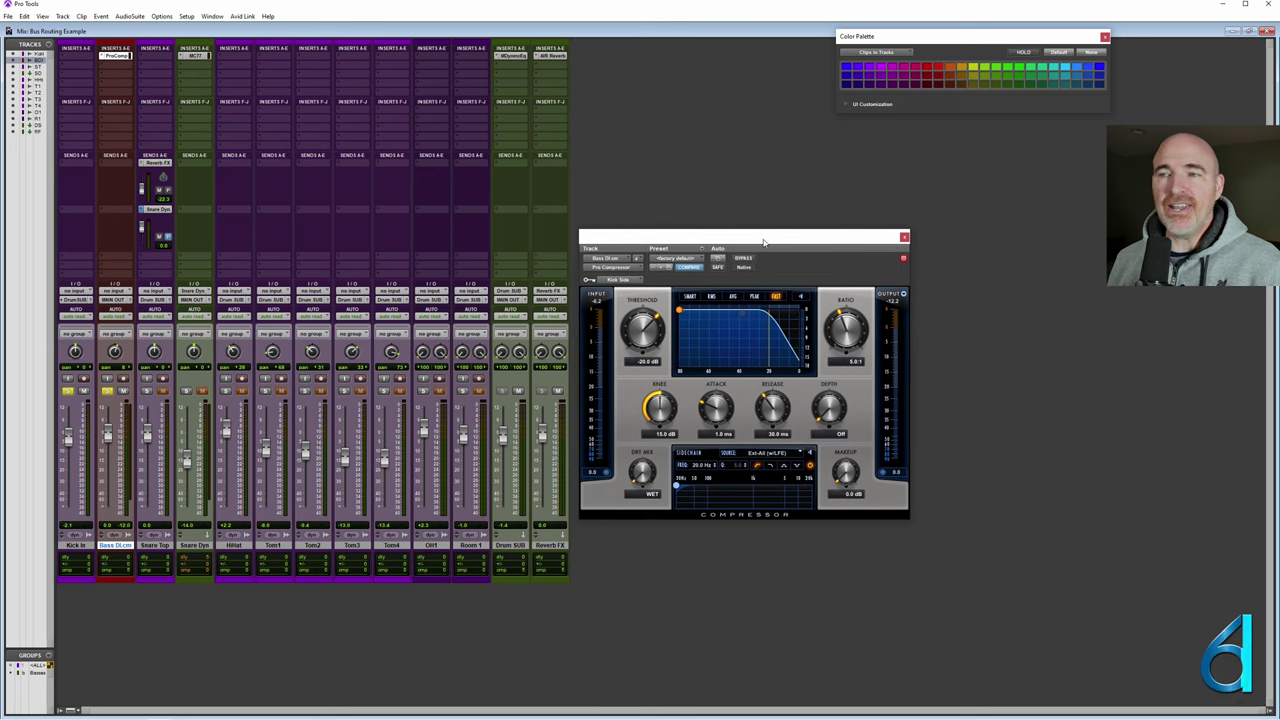
{"action": "key", "text": "space"}
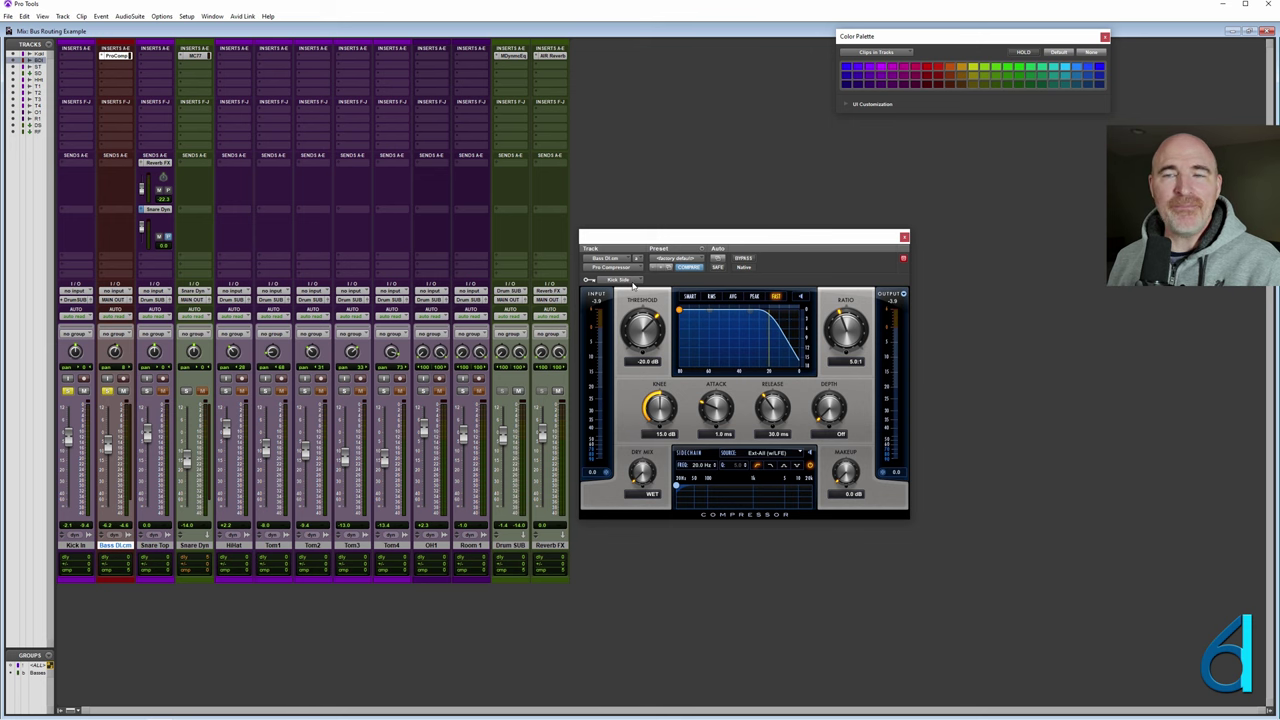
{"action": "left_click_drag", "start_coordinate": [707, 242], "coordinate": [716, 270]}
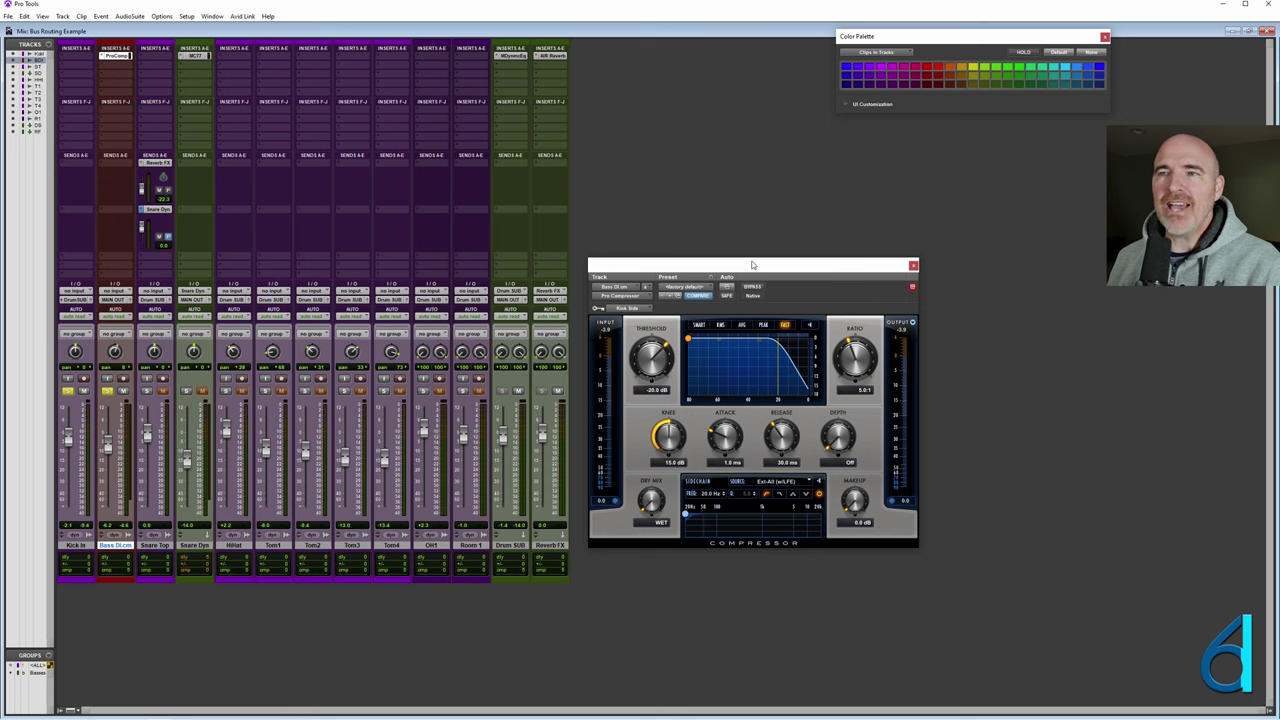
{"action": "left_click_drag", "start_coordinate": [750, 269], "coordinate": [746, 256]}
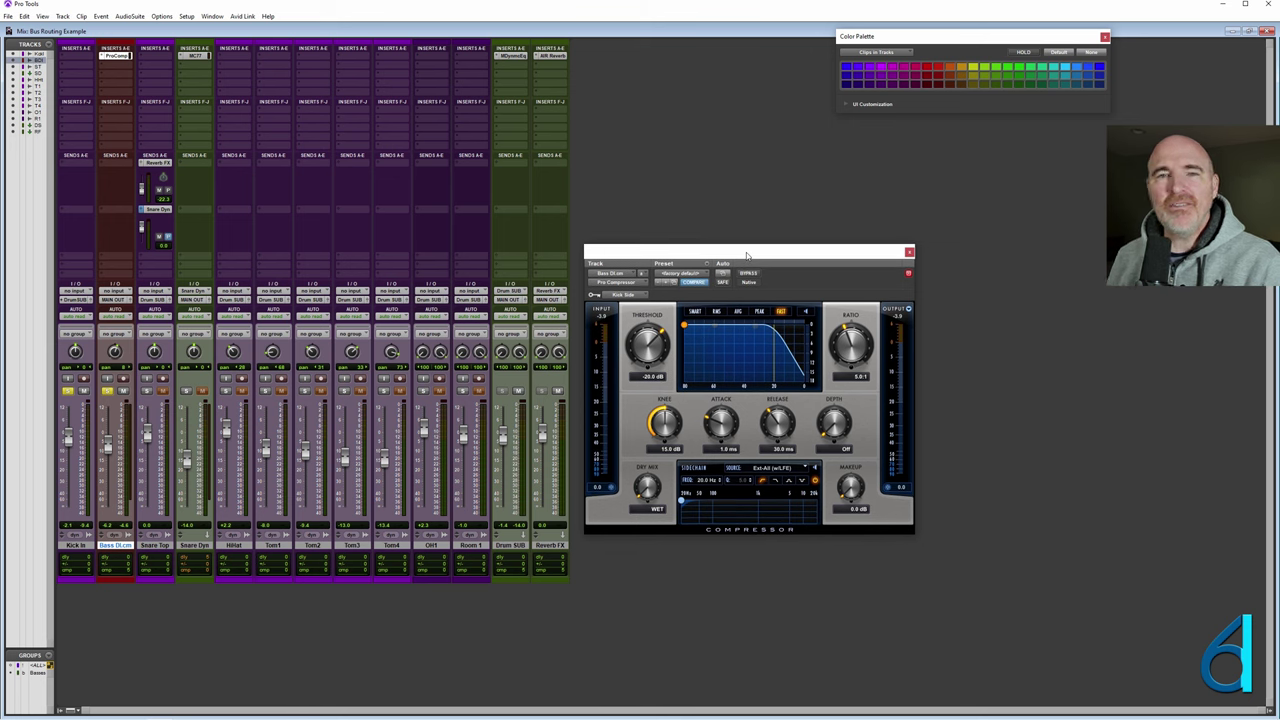